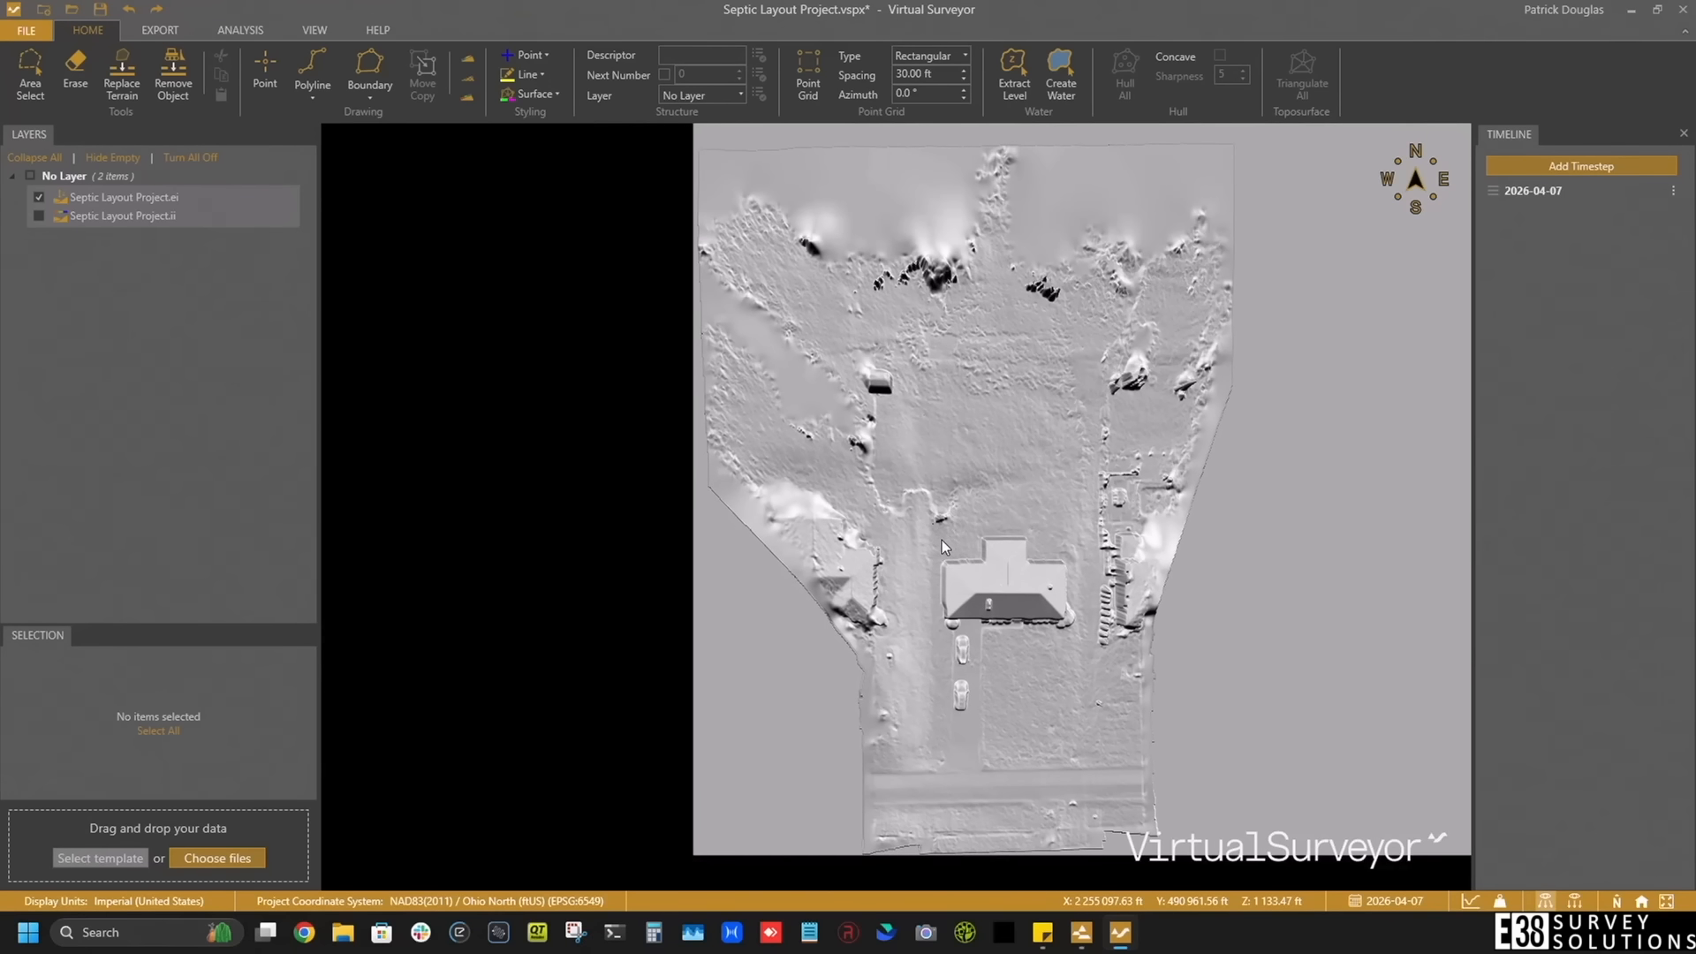
Step: Remove the two vehicles parked on the driveway and the house from the terrain surface with Remove Object
mouse_move(941, 539)
middle_mouse_down()
mouse_move(959, 469)
mouse_move(966, 510)
mouse_move(936, 507)
mouse_move(940, 487)
middle_mouse_up()
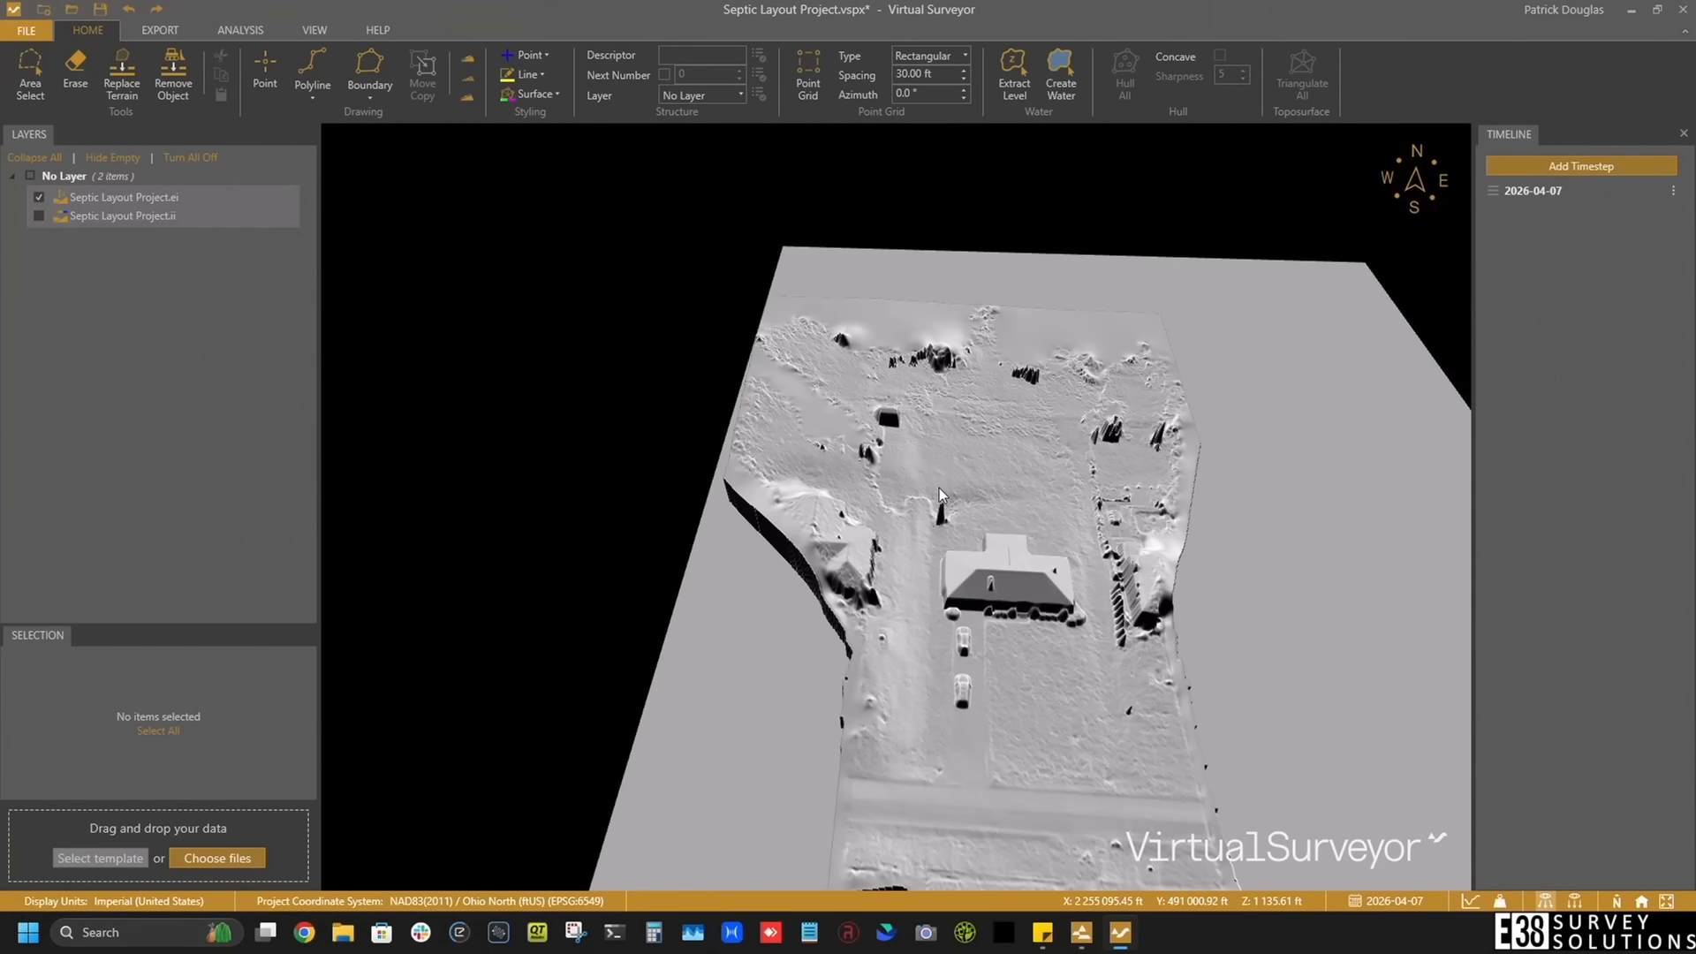
left_click(163, 93)
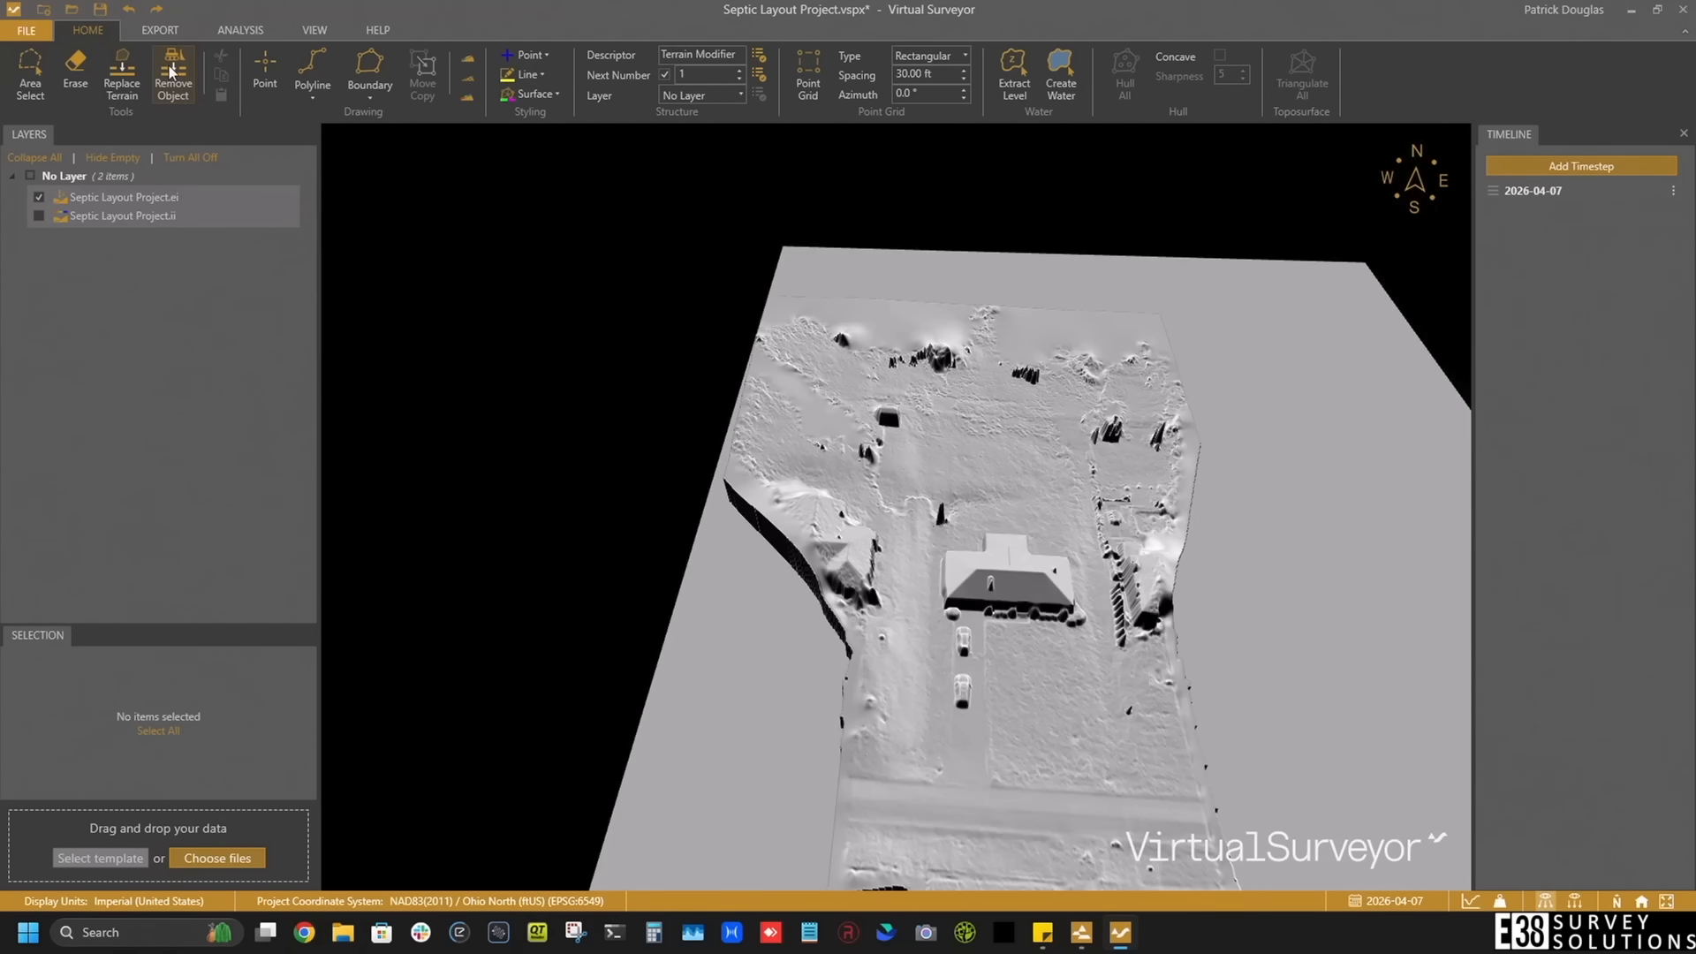
left_click(969, 655)
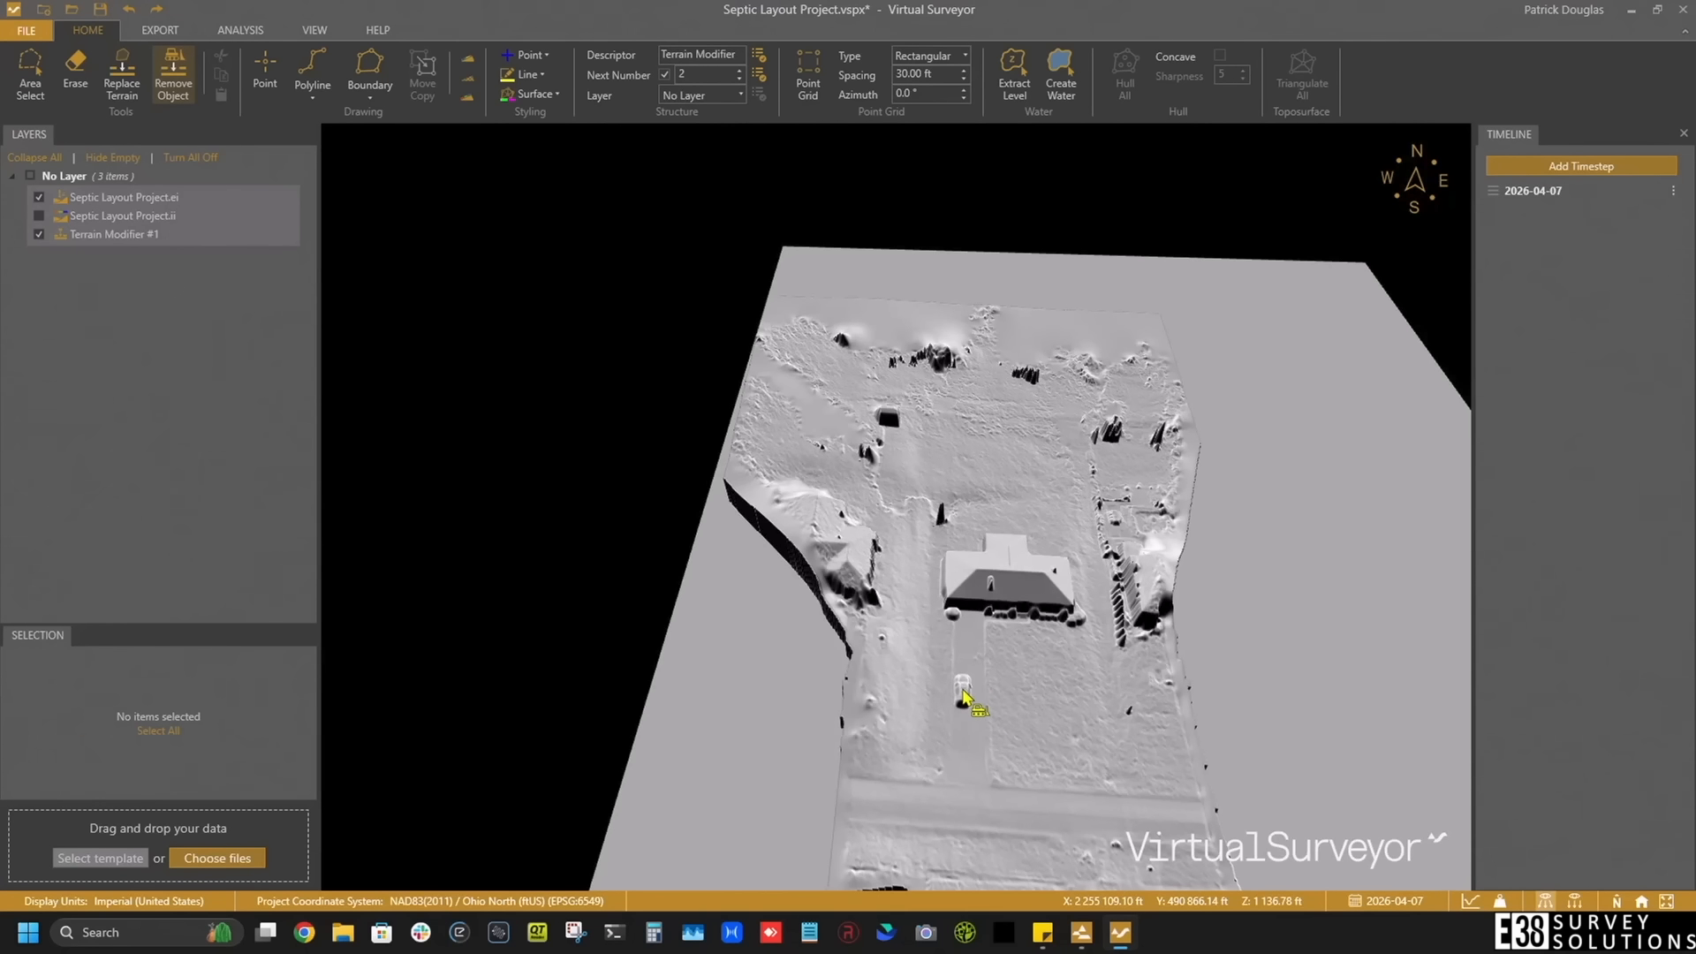
left_click(967, 696)
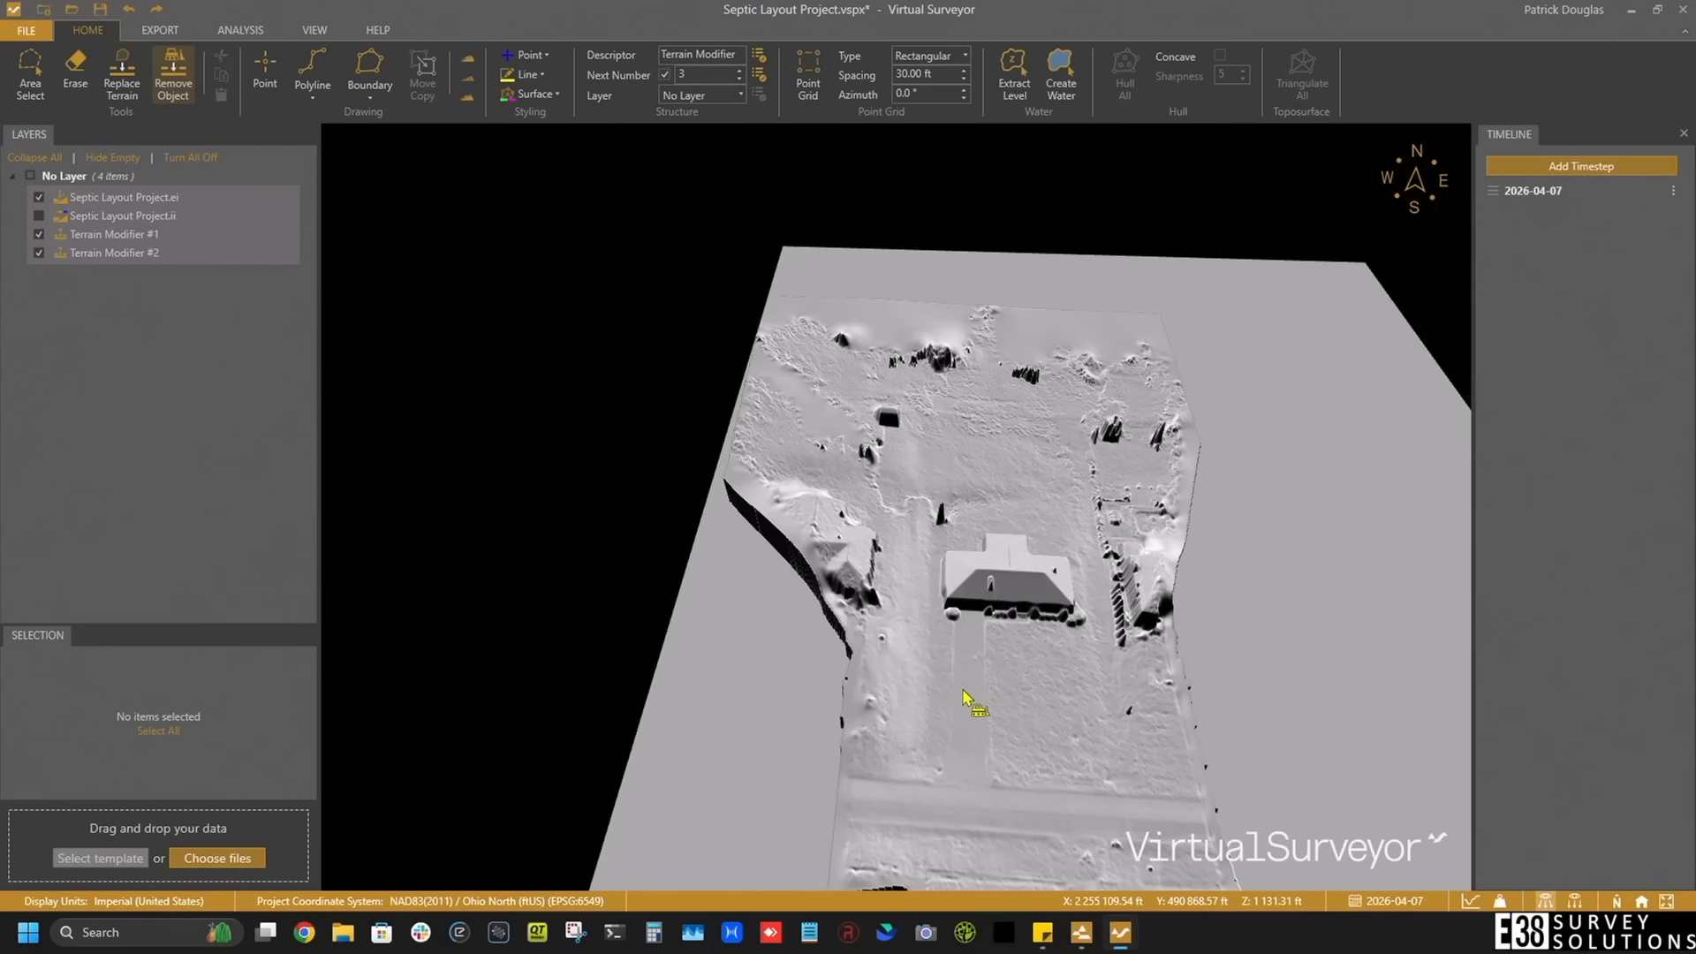
left_click(1014, 580)
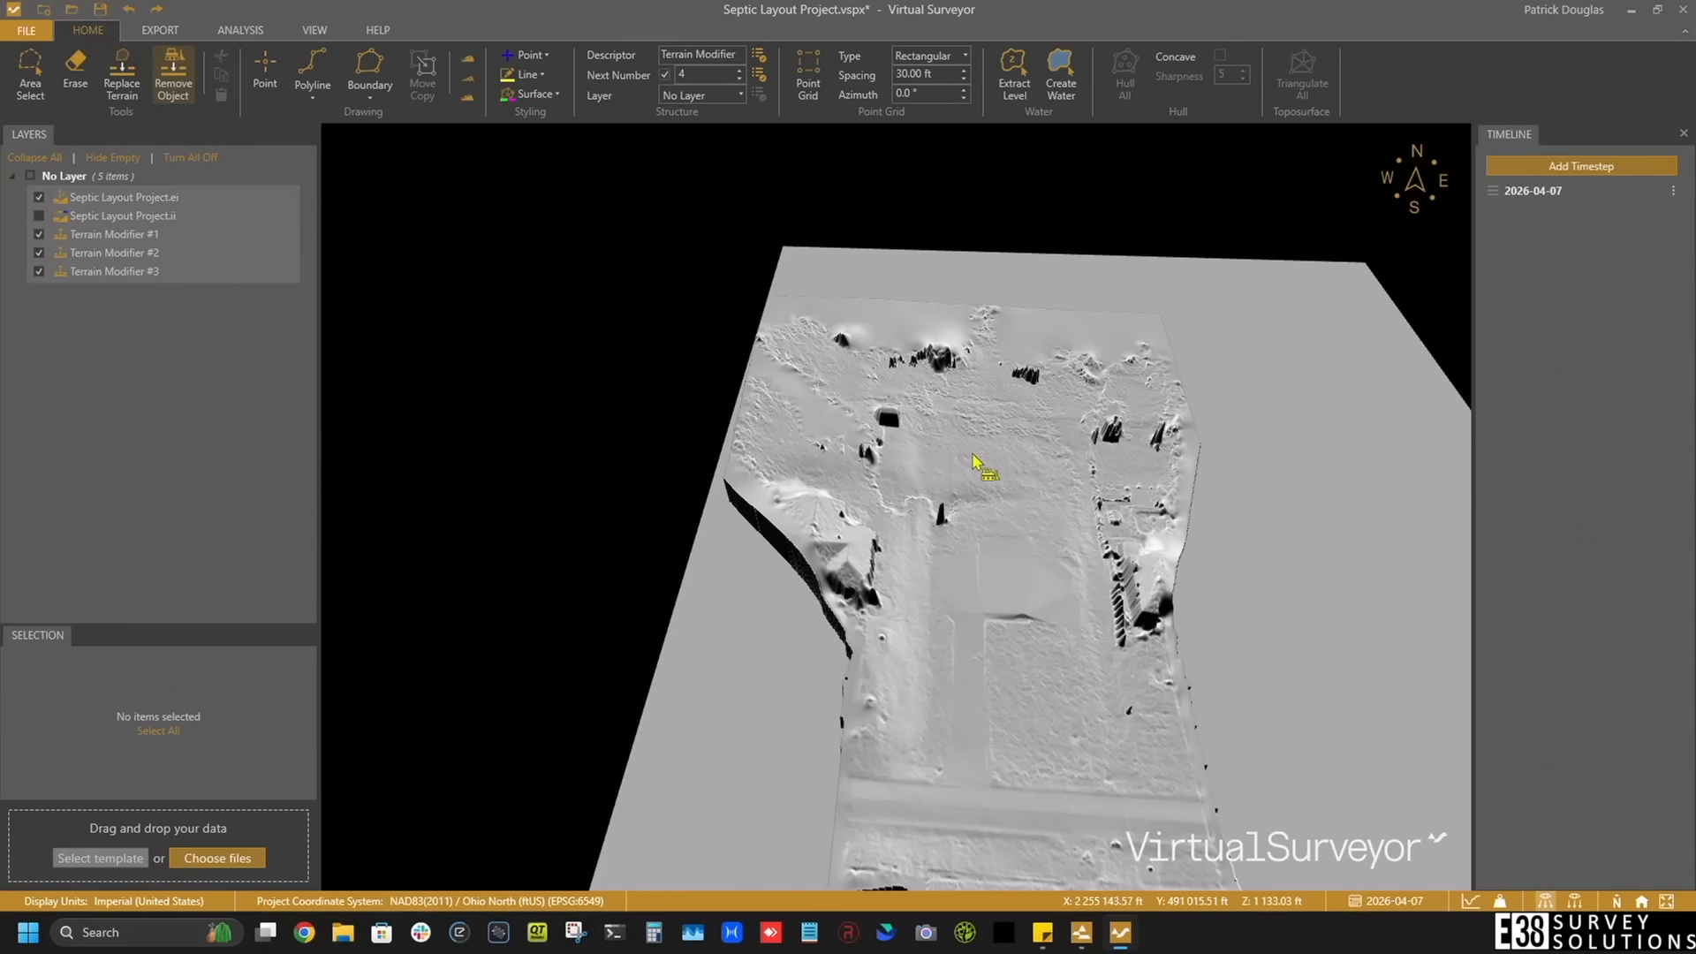
Step: Remove the shed behind the house and the small isolated raised objects around the yard from the terrain surface
left_click(890, 418)
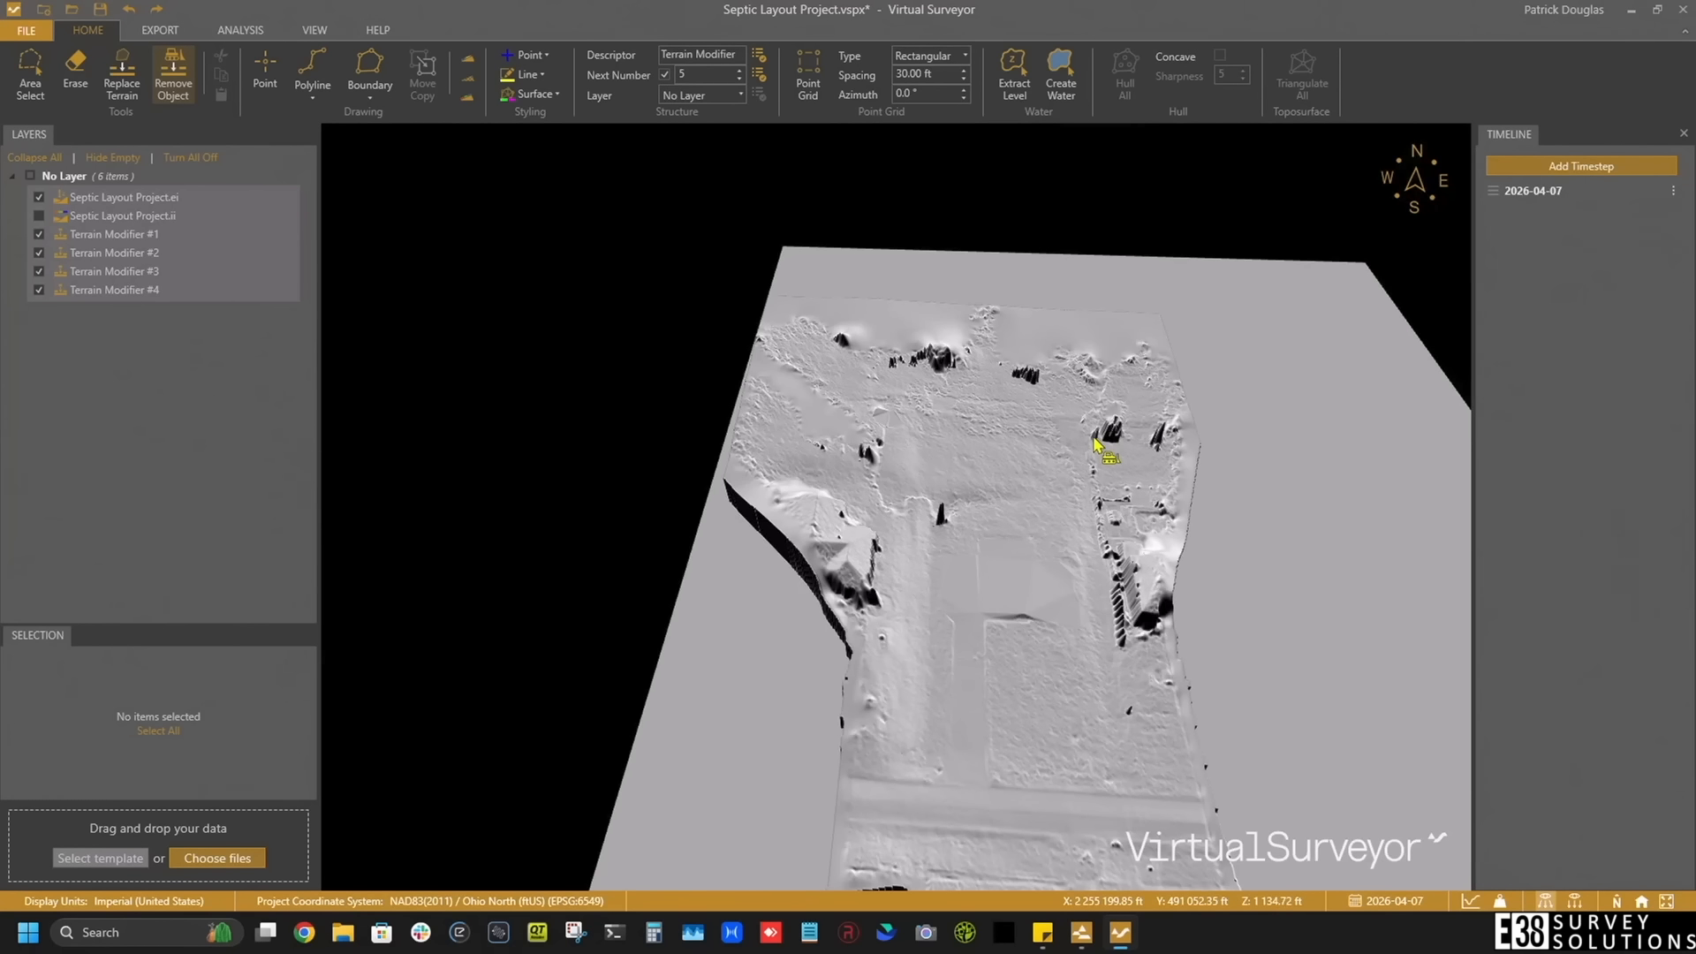
left_click(1103, 440)
left_click(943, 516)
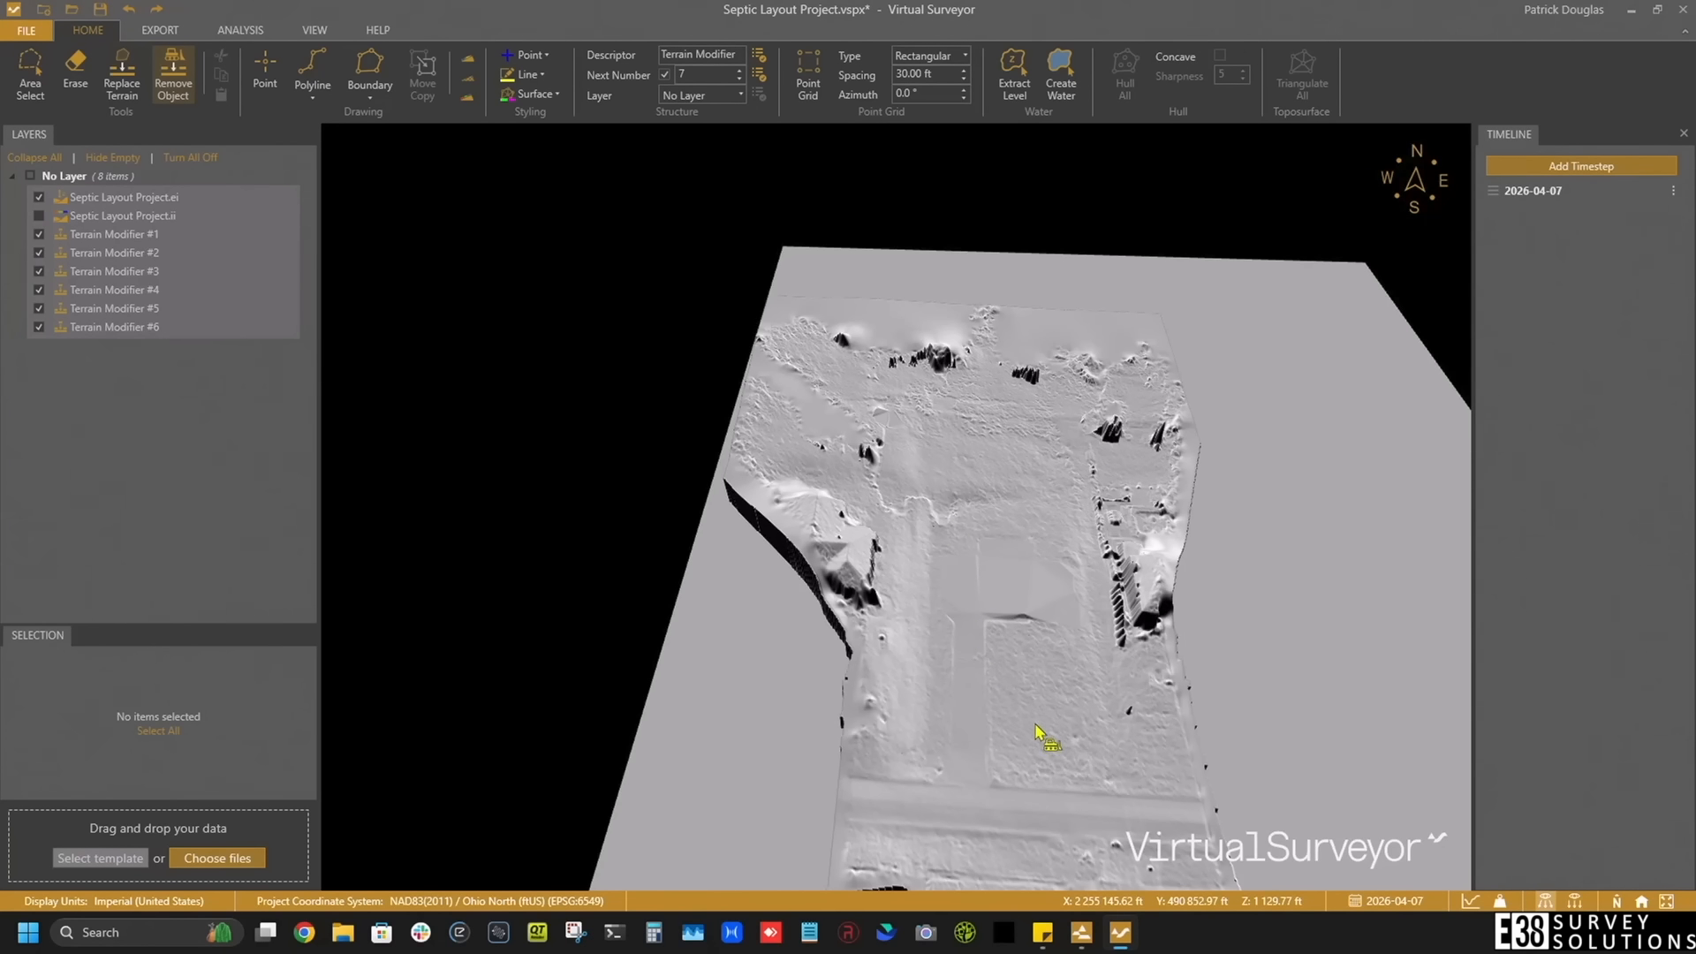
left_click(1128, 711)
left_click_drag(1045, 703, 968, 744)
Step: Import Knollwood Septic Layout (1).csv from the Downloads folder into the project
middle_click_drag(971, 640, 962, 672)
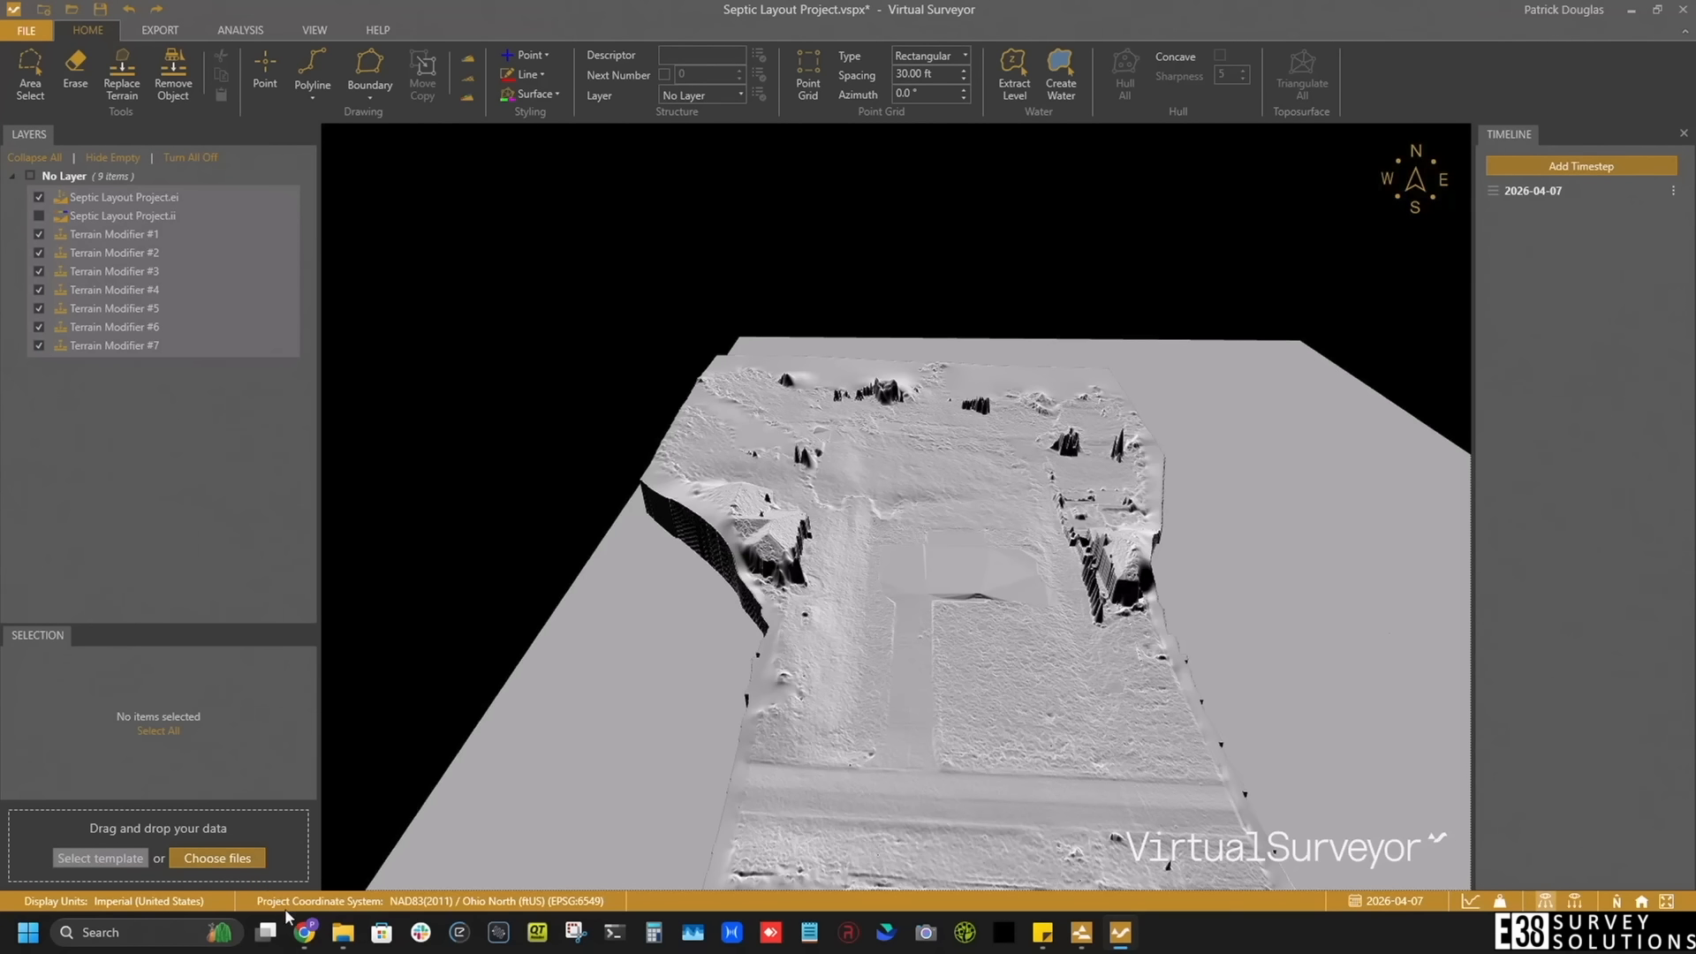
left_click(343, 932)
left_click_drag(781, 338, 215, 832)
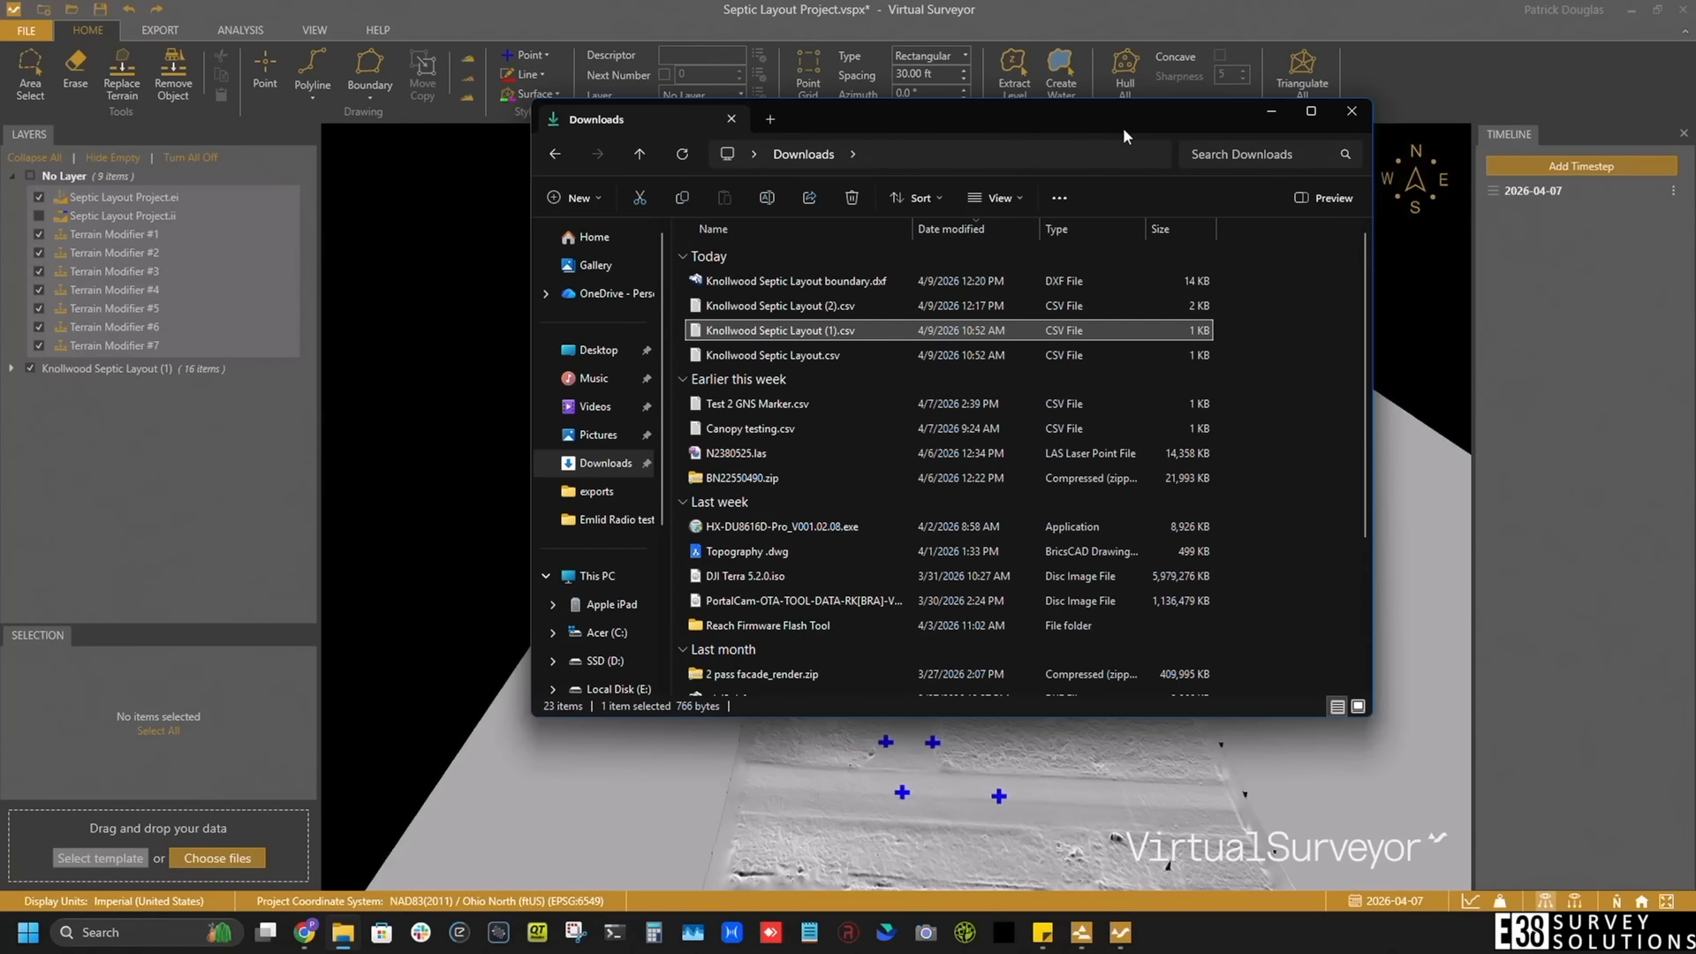
left_click(1270, 112)
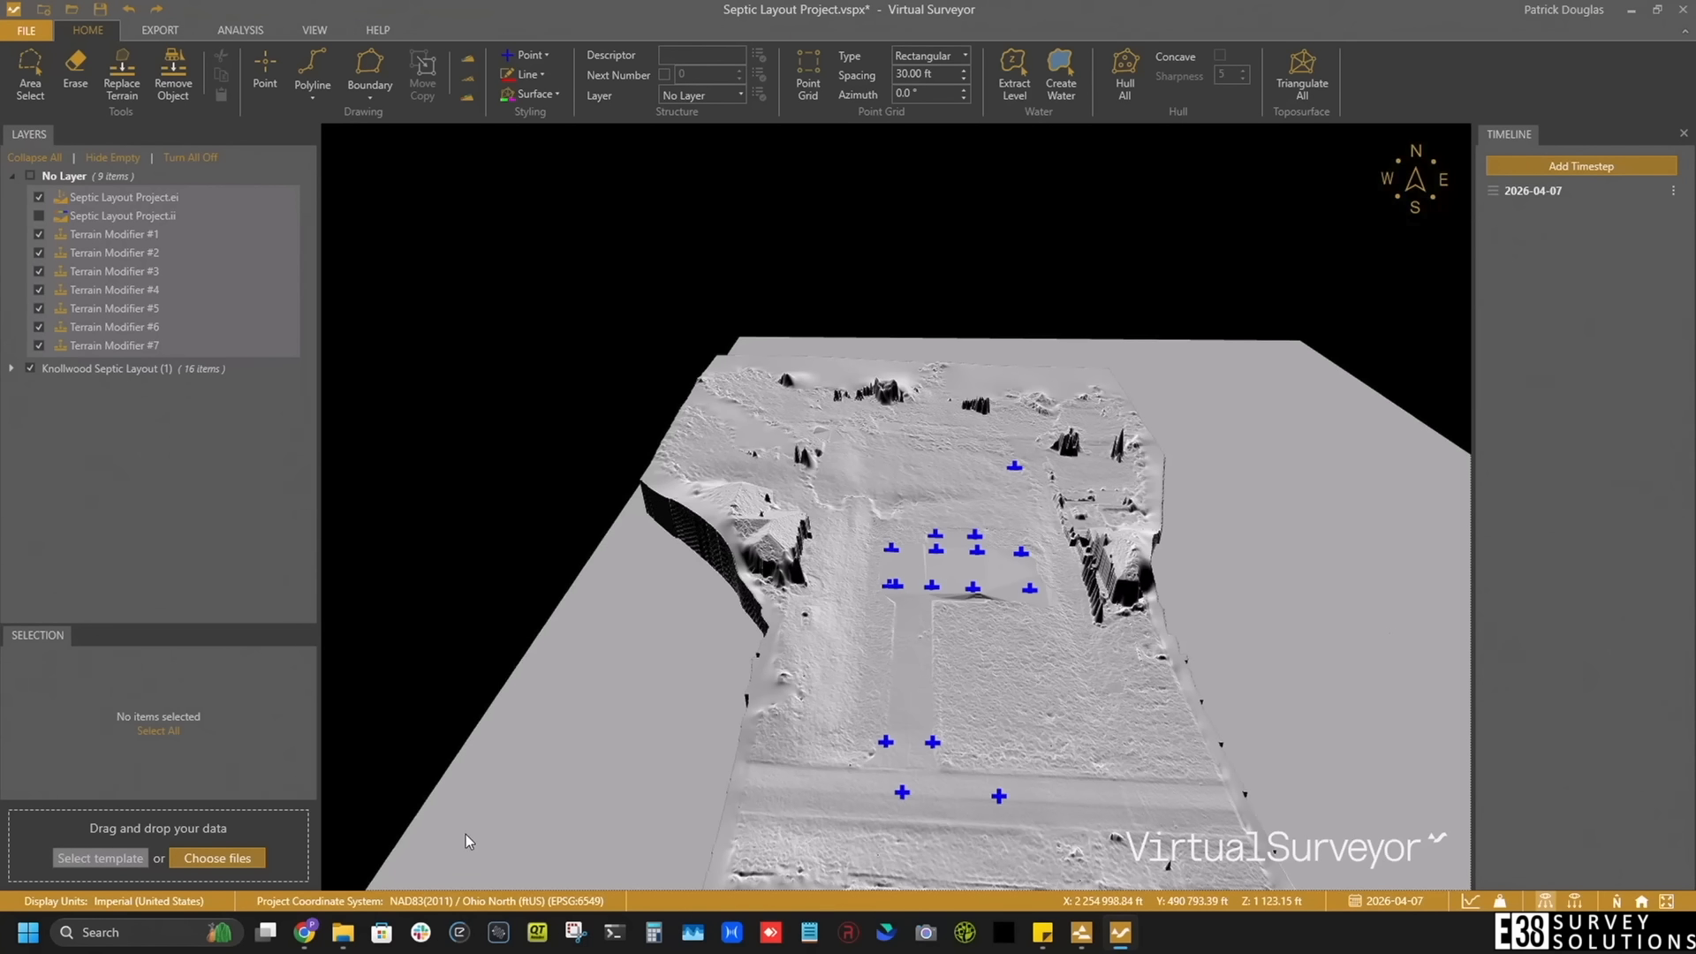
Step: Import Knollwood Septic Layout boundary.dxf and hide the Knollwood Septic Layout (1) and Points layers
left_click(192, 864)
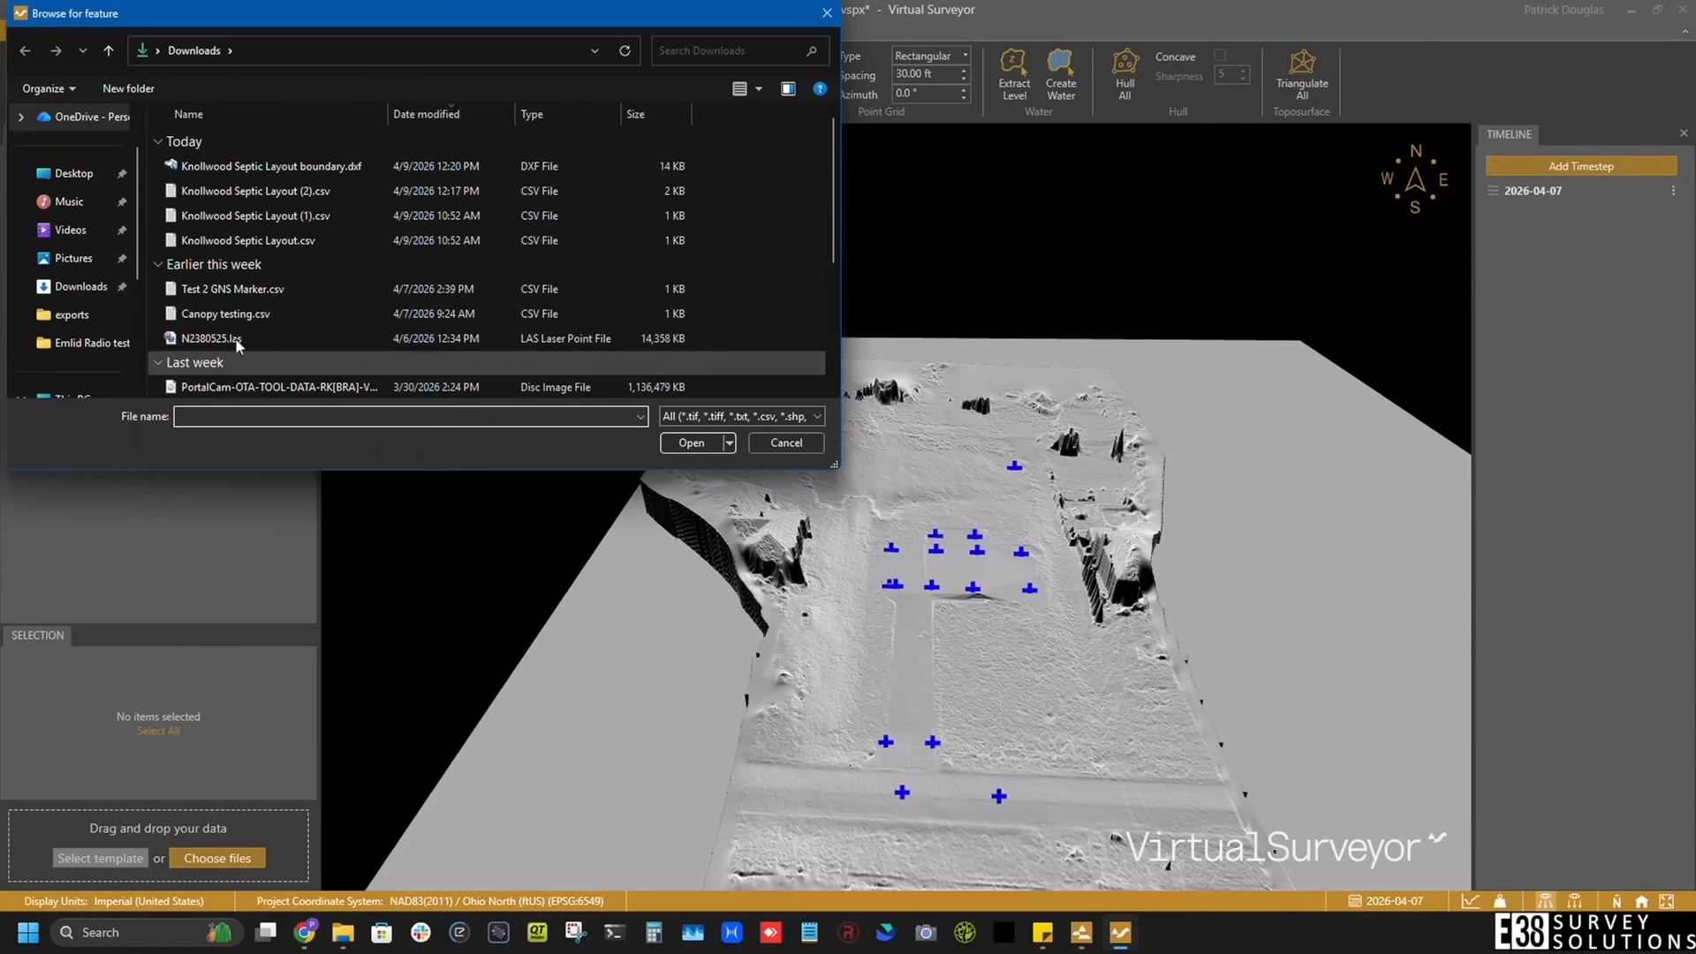
left_click(299, 166)
left_click(675, 446)
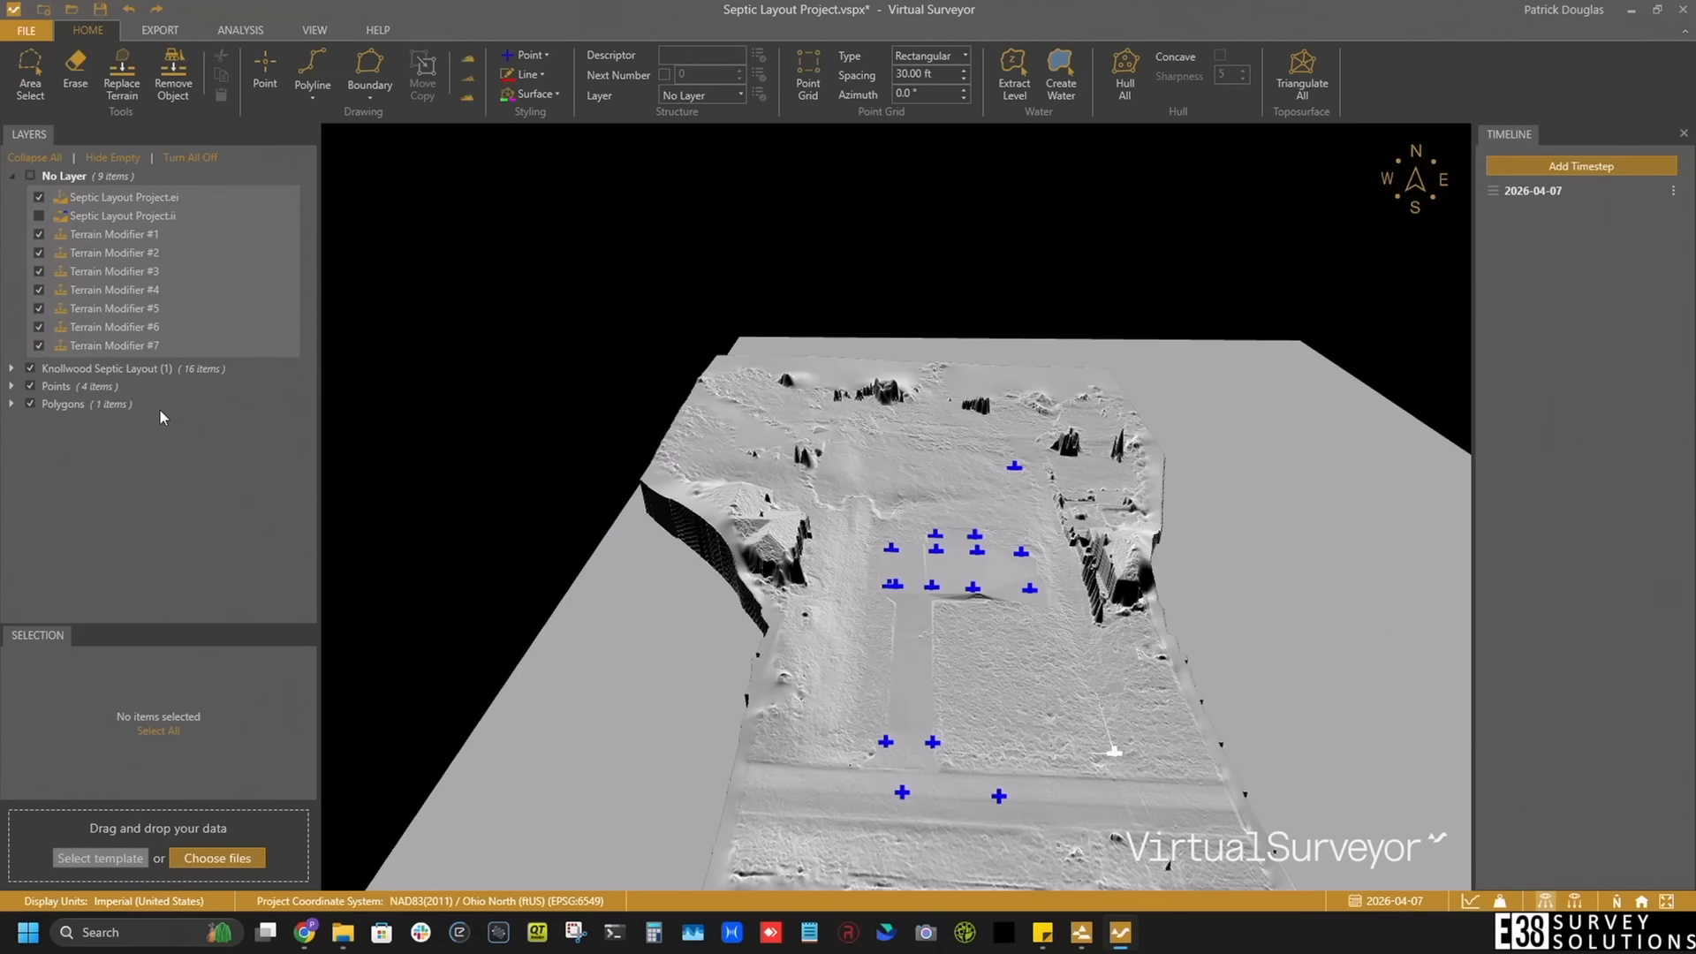
left_click(32, 369)
left_click(33, 387)
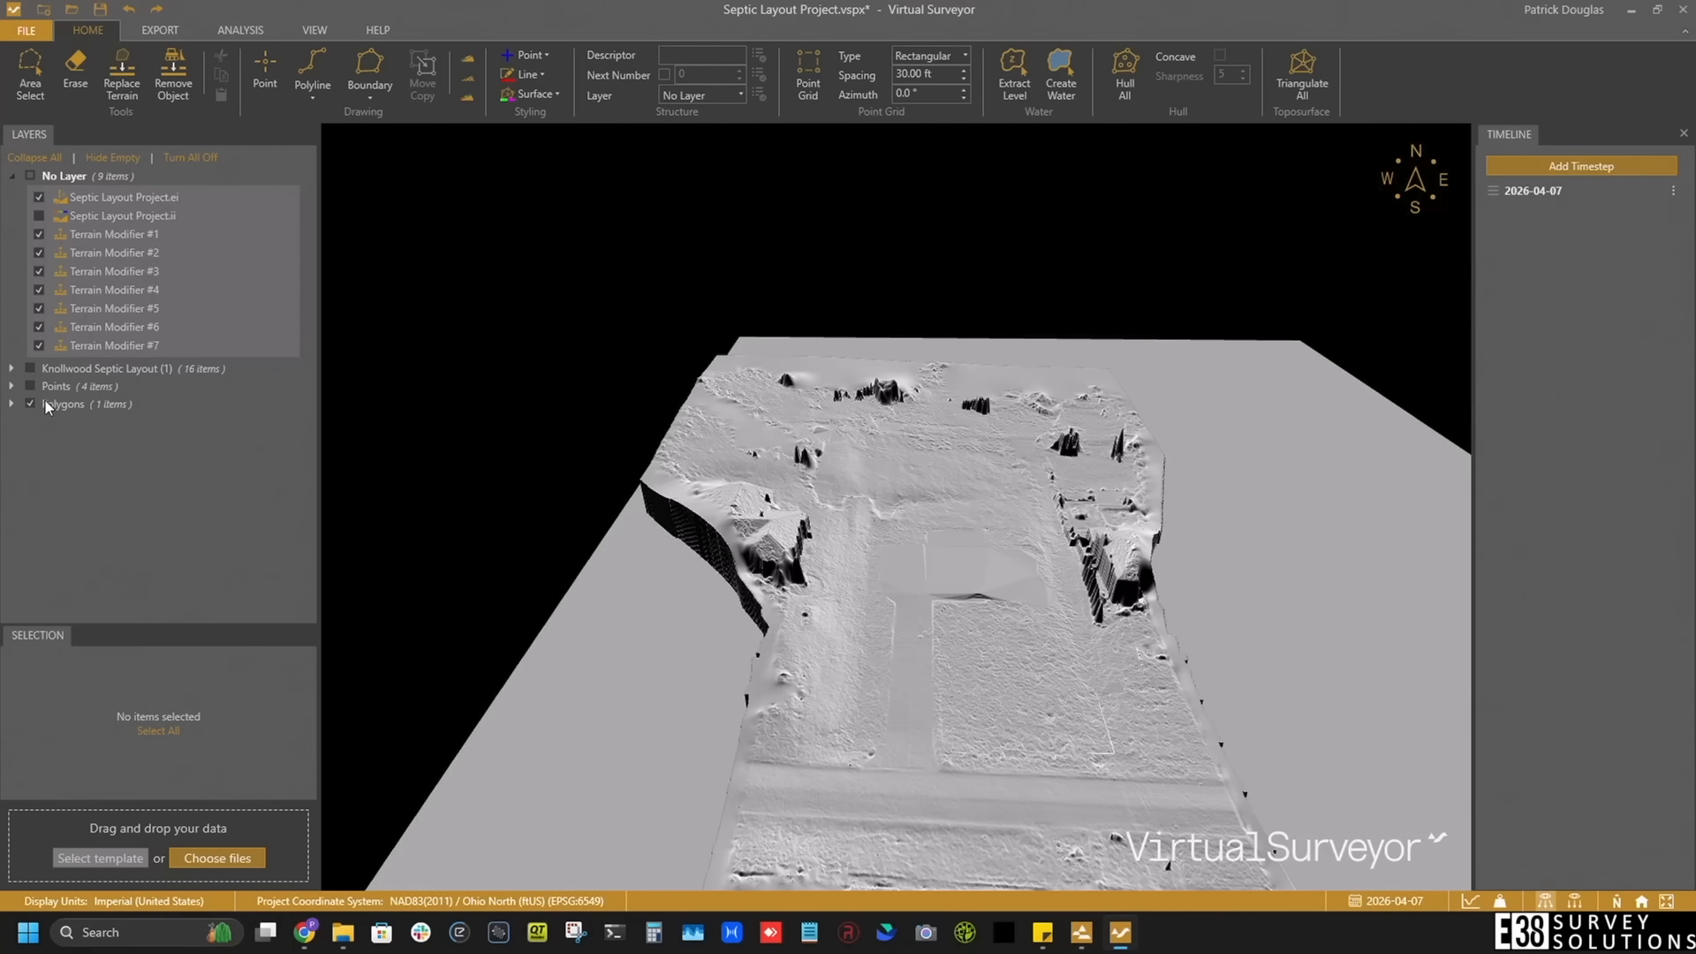
Step: Select the imported boundary in the Polygons layer and drape it onto the terrain
left_click(46, 402)
left_click_drag(739, 607, 726, 637)
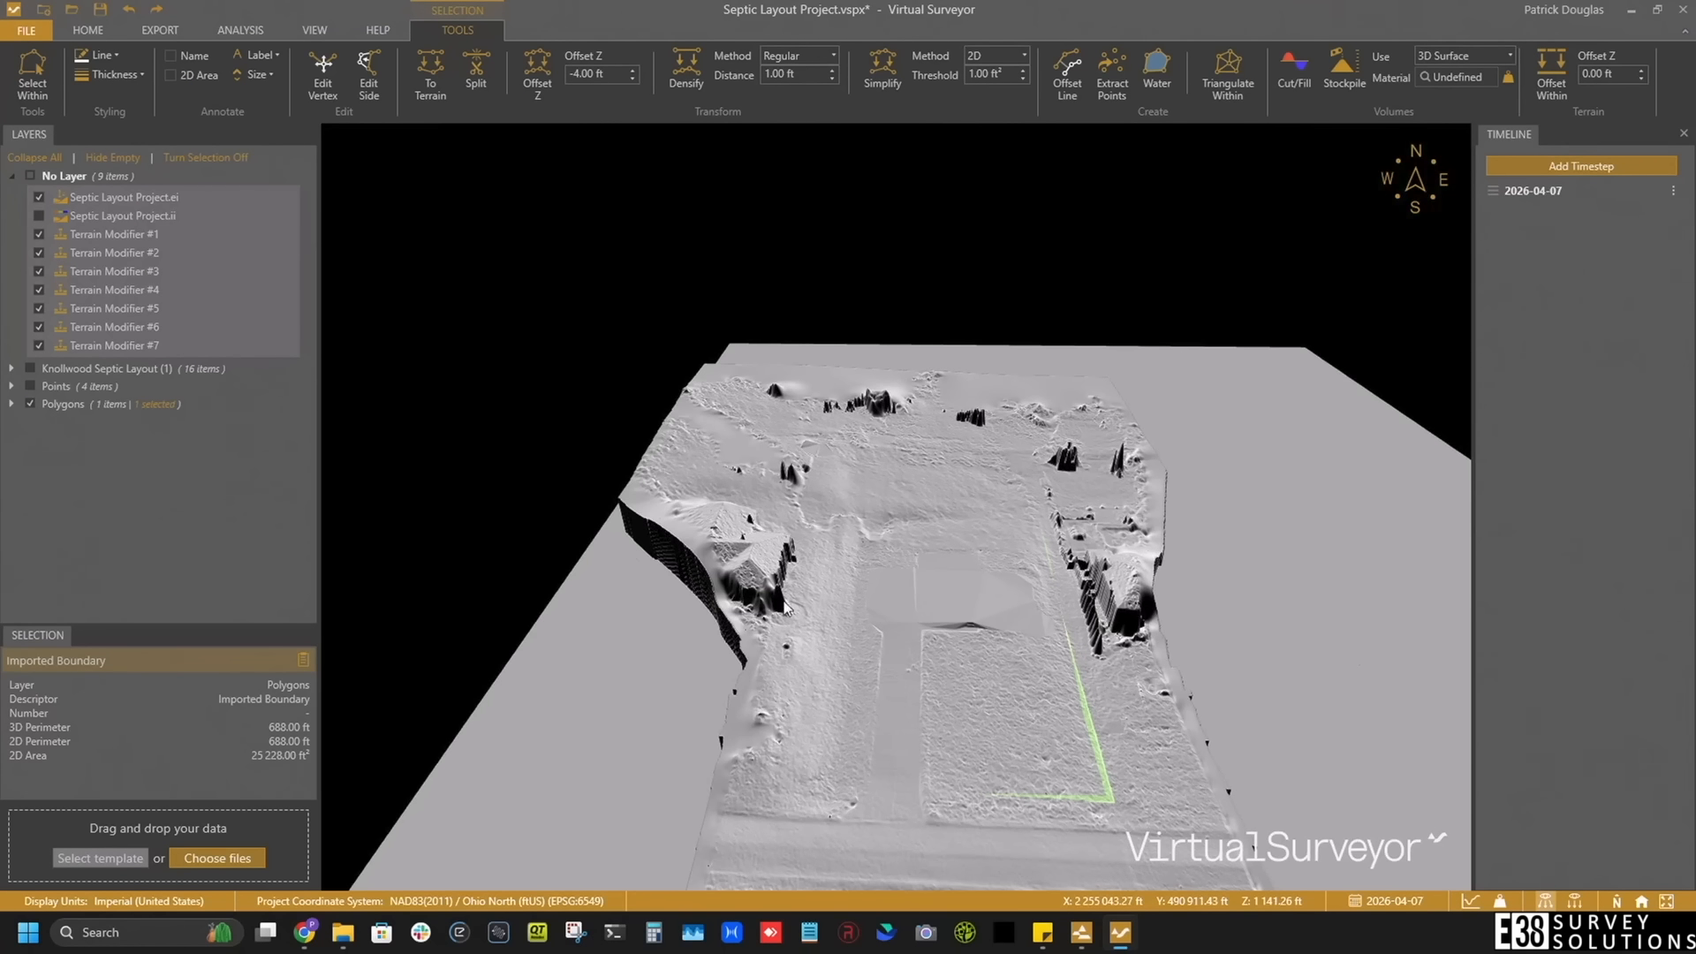
left_click_drag(883, 583, 825, 551)
right_click_drag(823, 546, 860, 507)
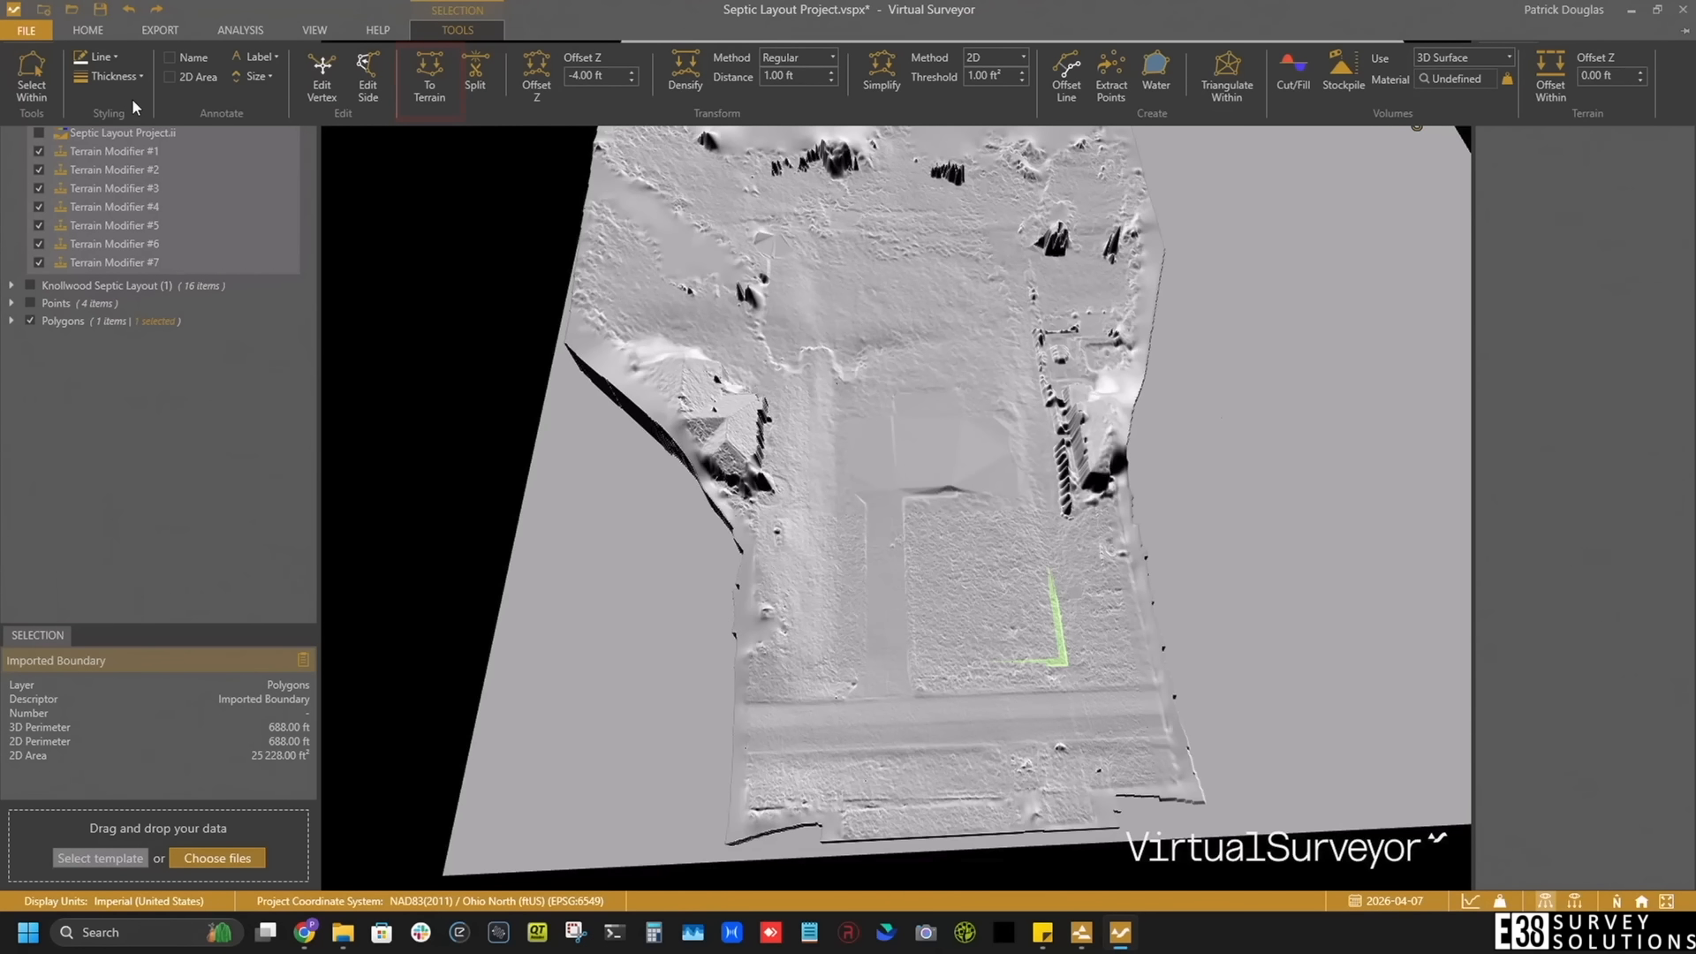
left_click(440, 83)
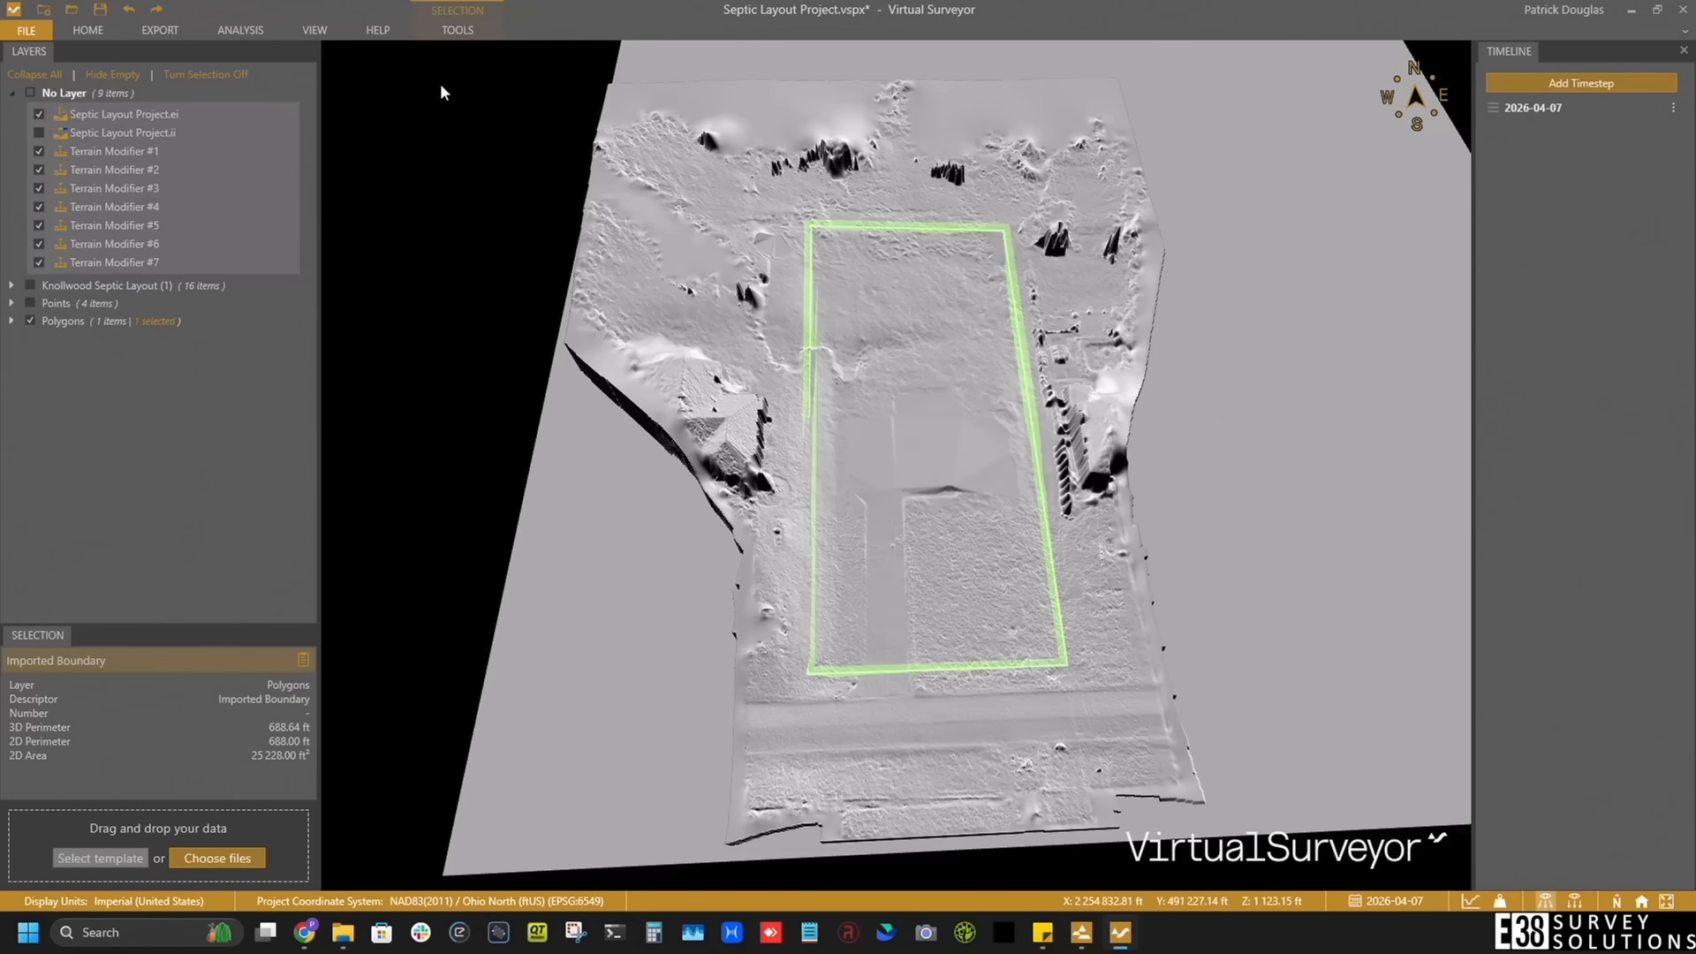
Step: Set the line color of the imported boundary to red
left_click_drag(820, 346, 771, 415)
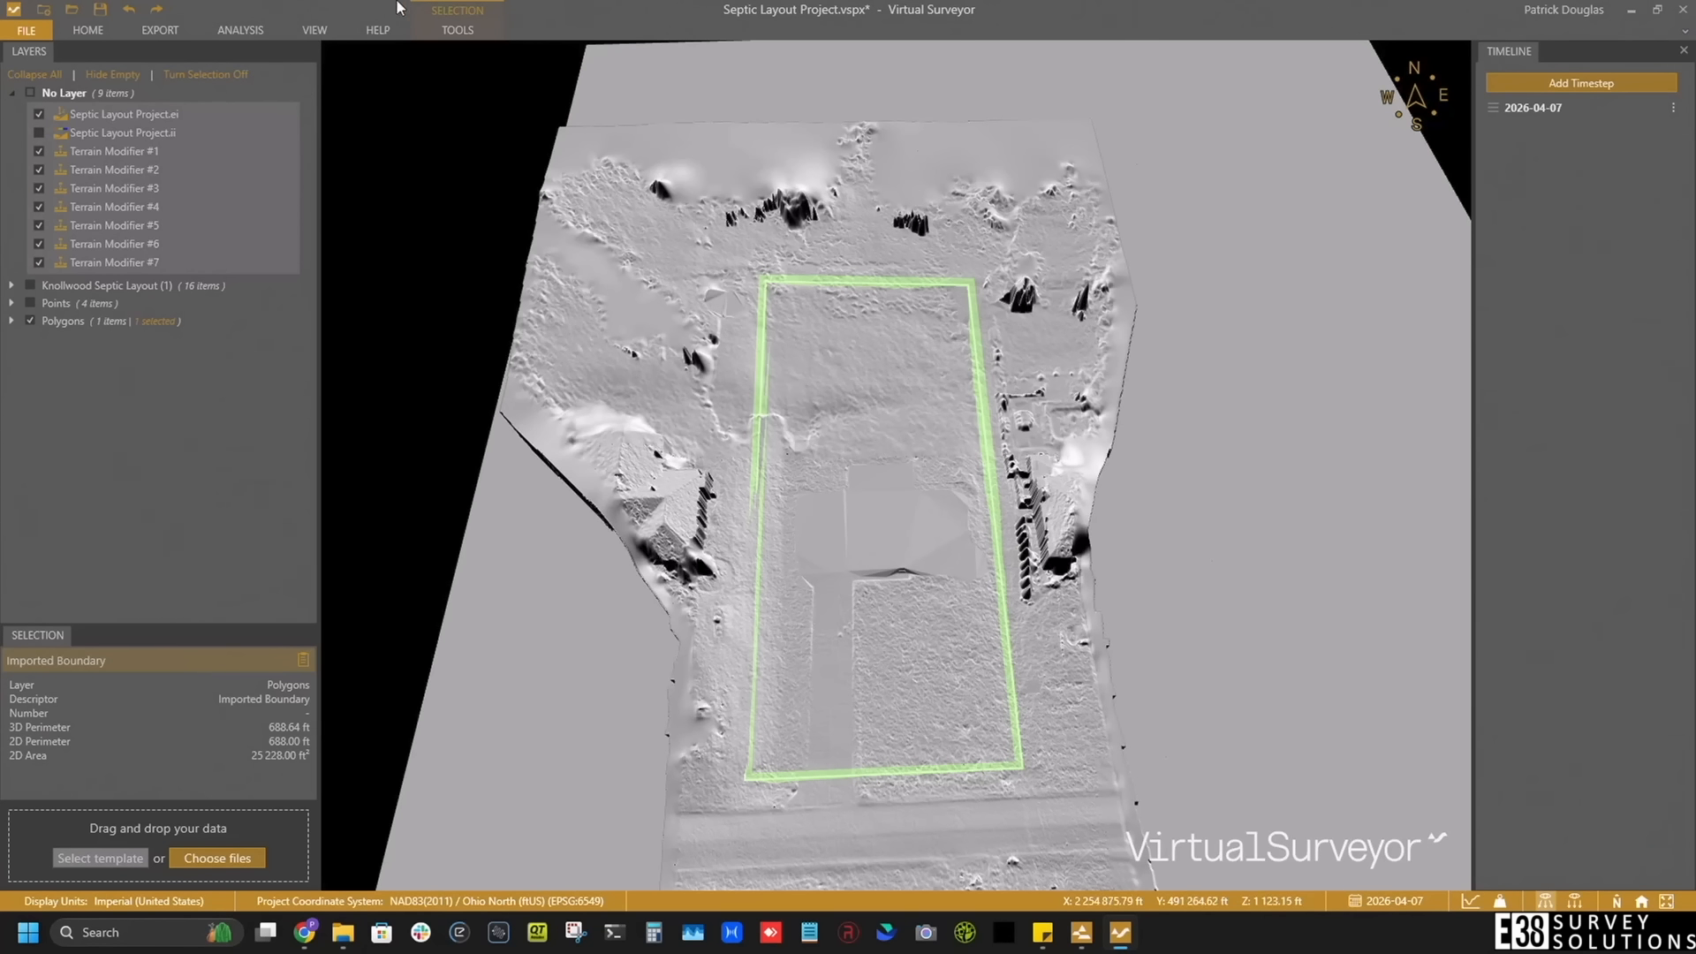
left_click(450, 29)
double_click(451, 29)
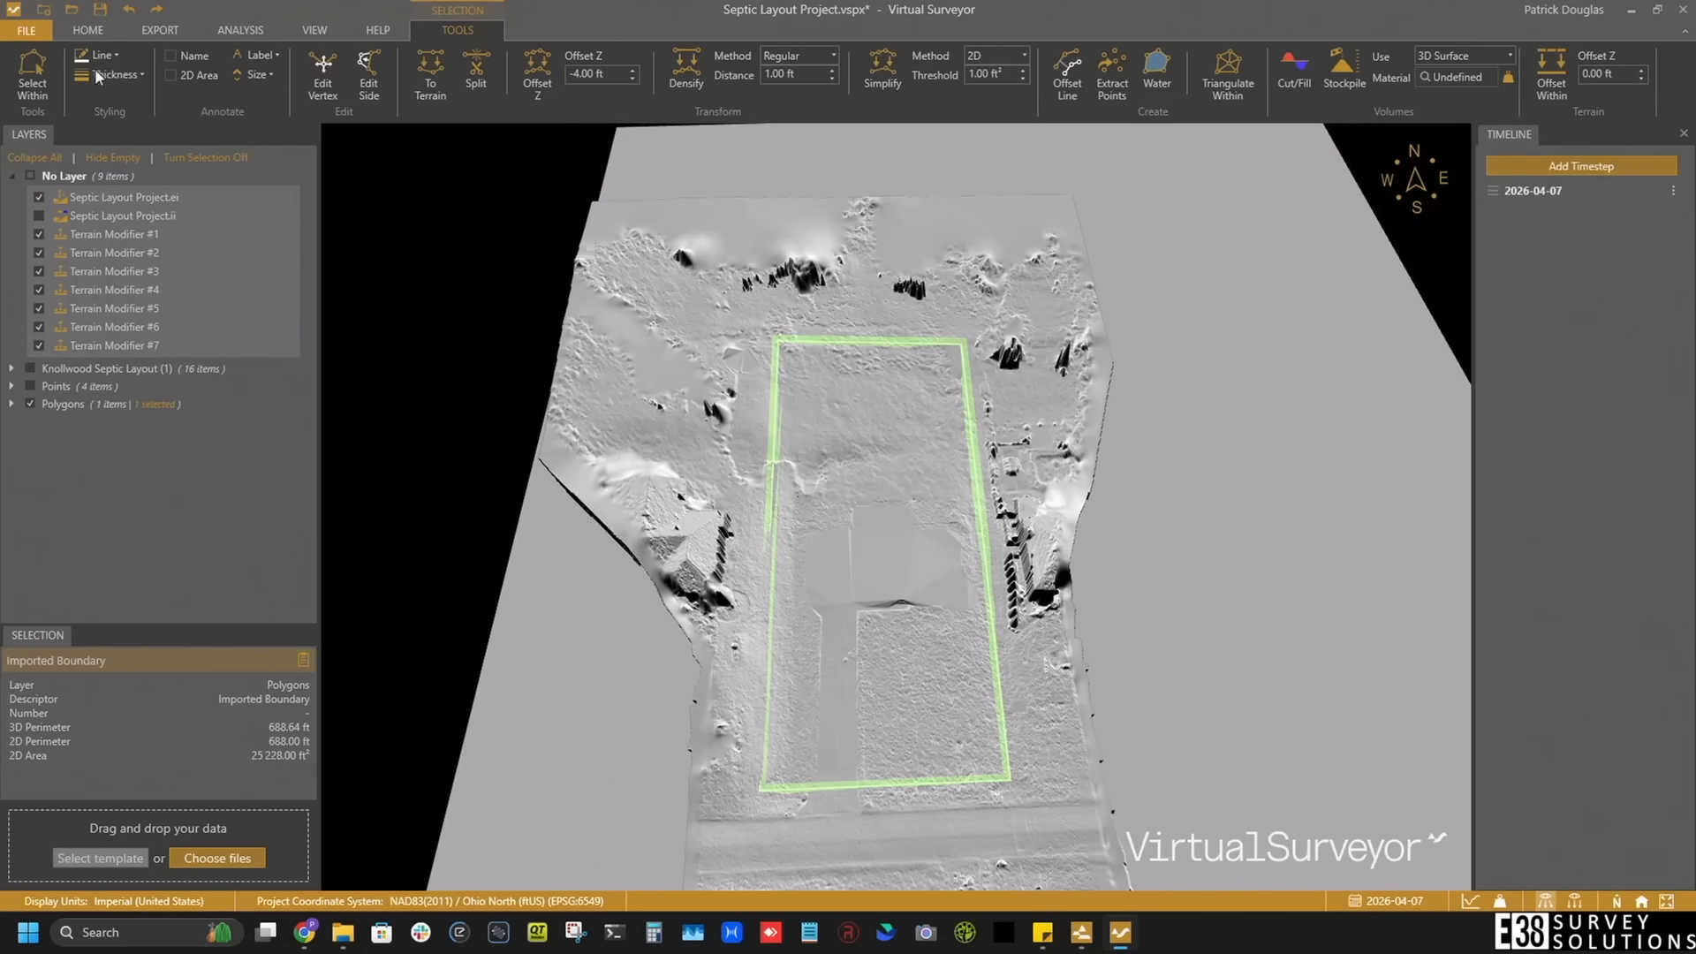
left_click(110, 53)
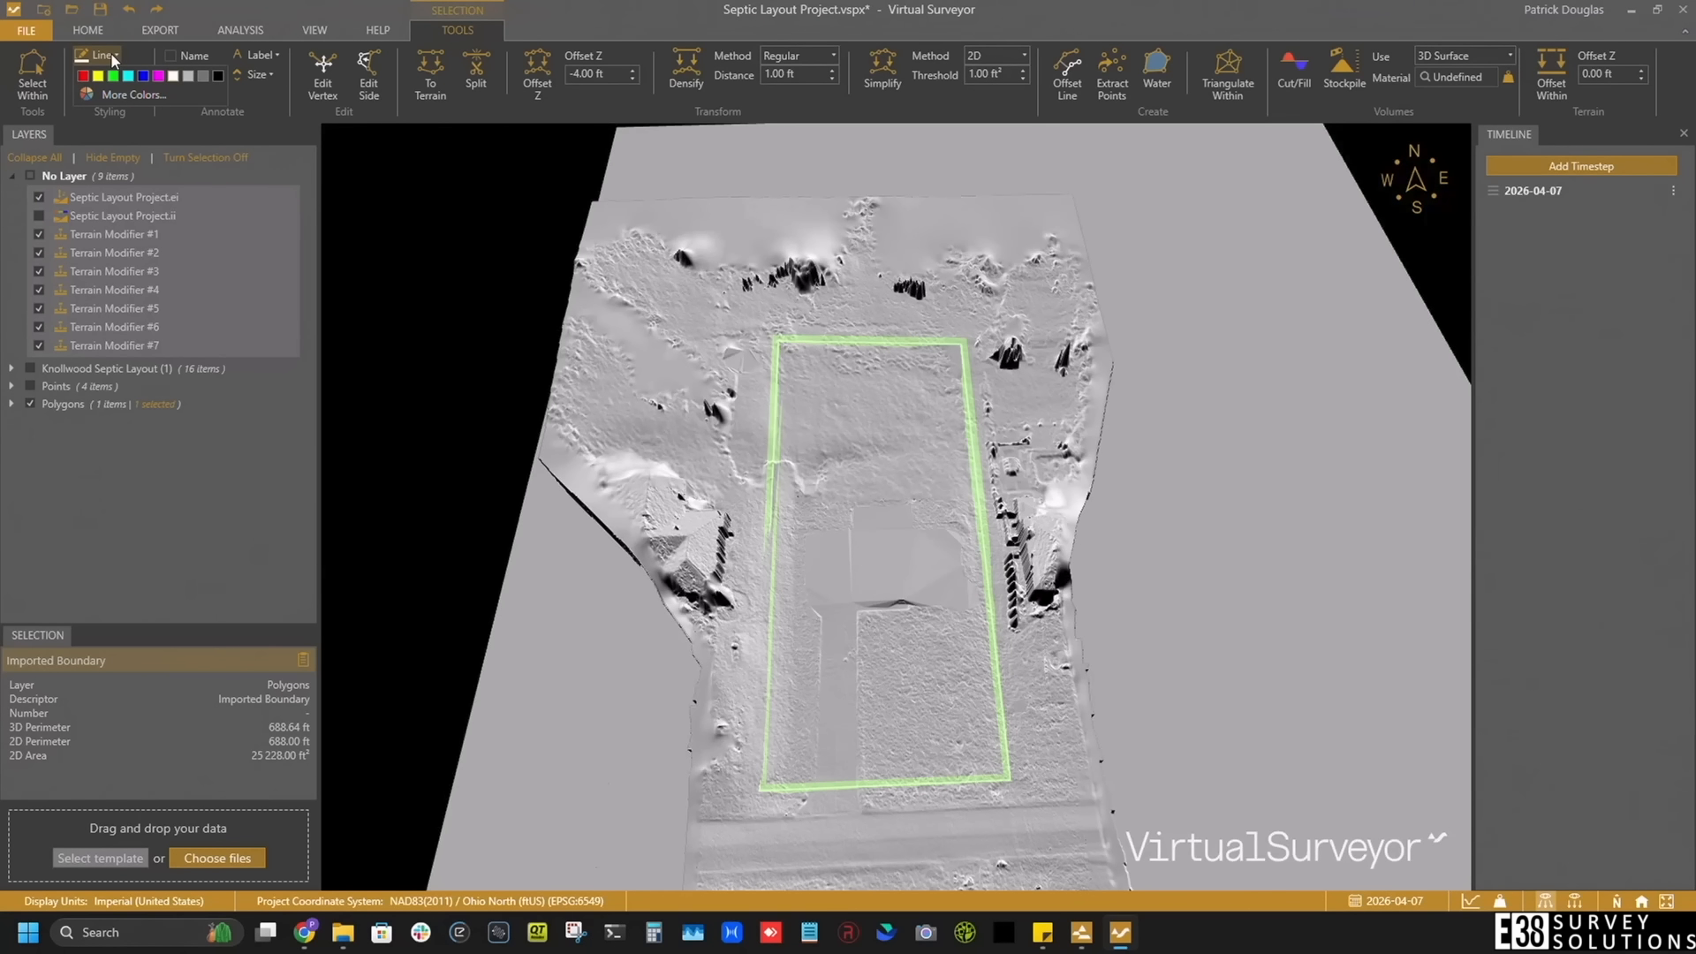
left_click(84, 78)
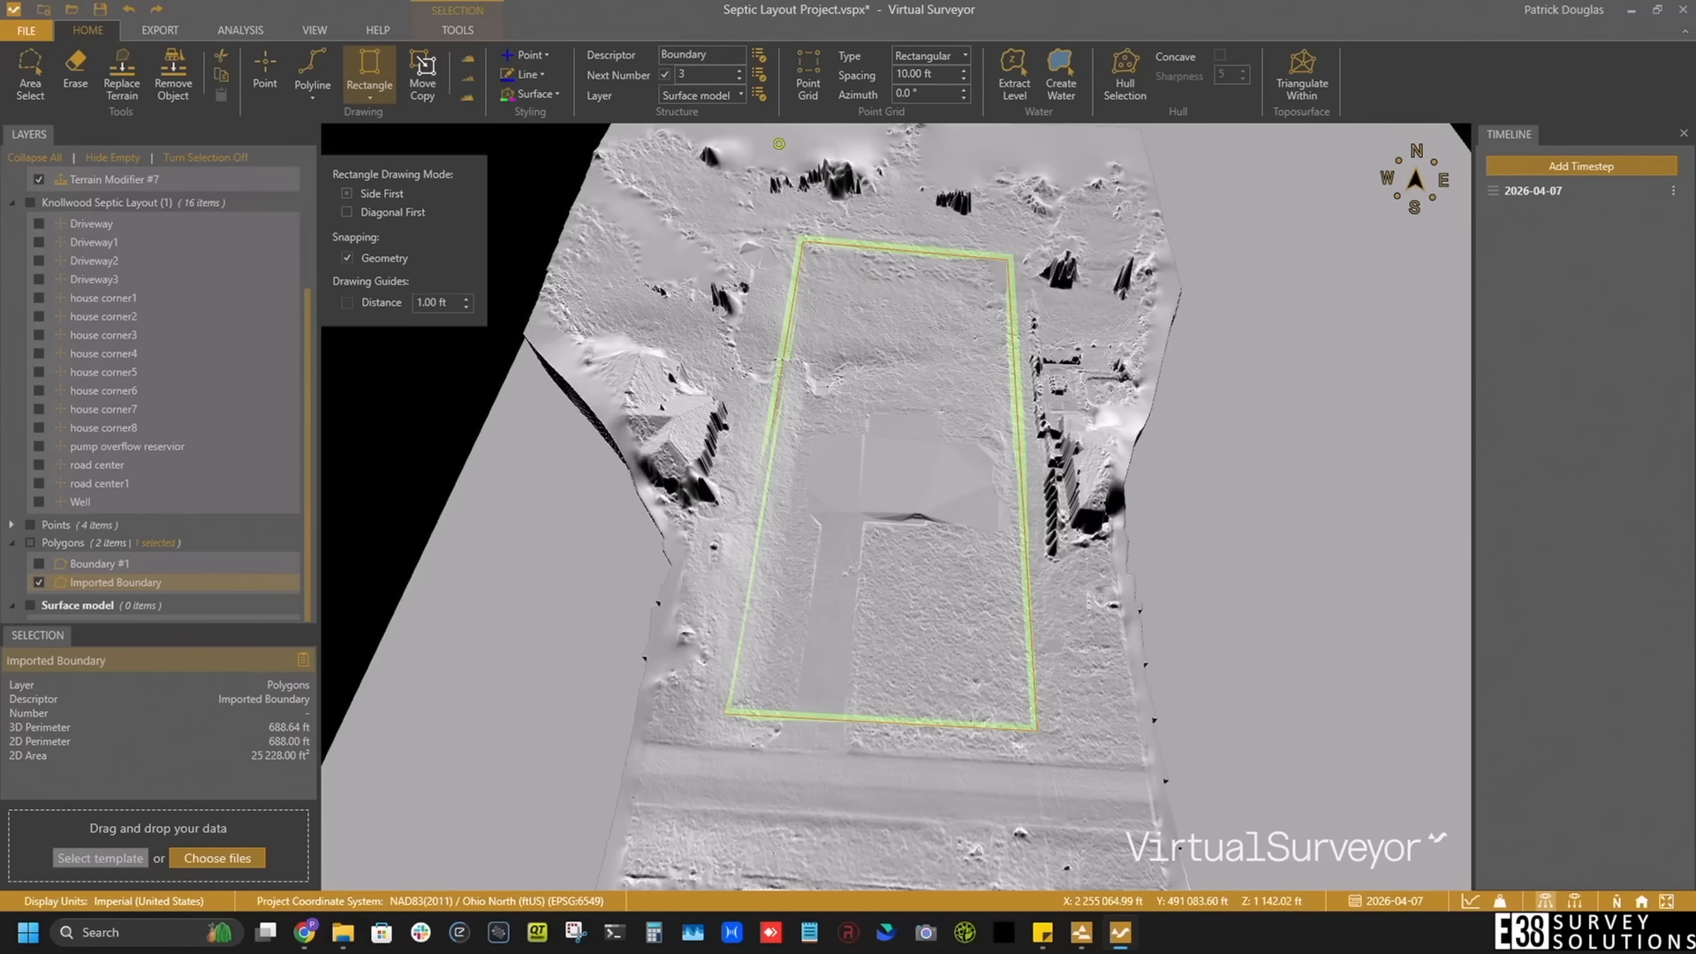
Step: Try a rectangular point grid with 10 ft spacing inside the imported boundary, and undo it
left_click(814, 64)
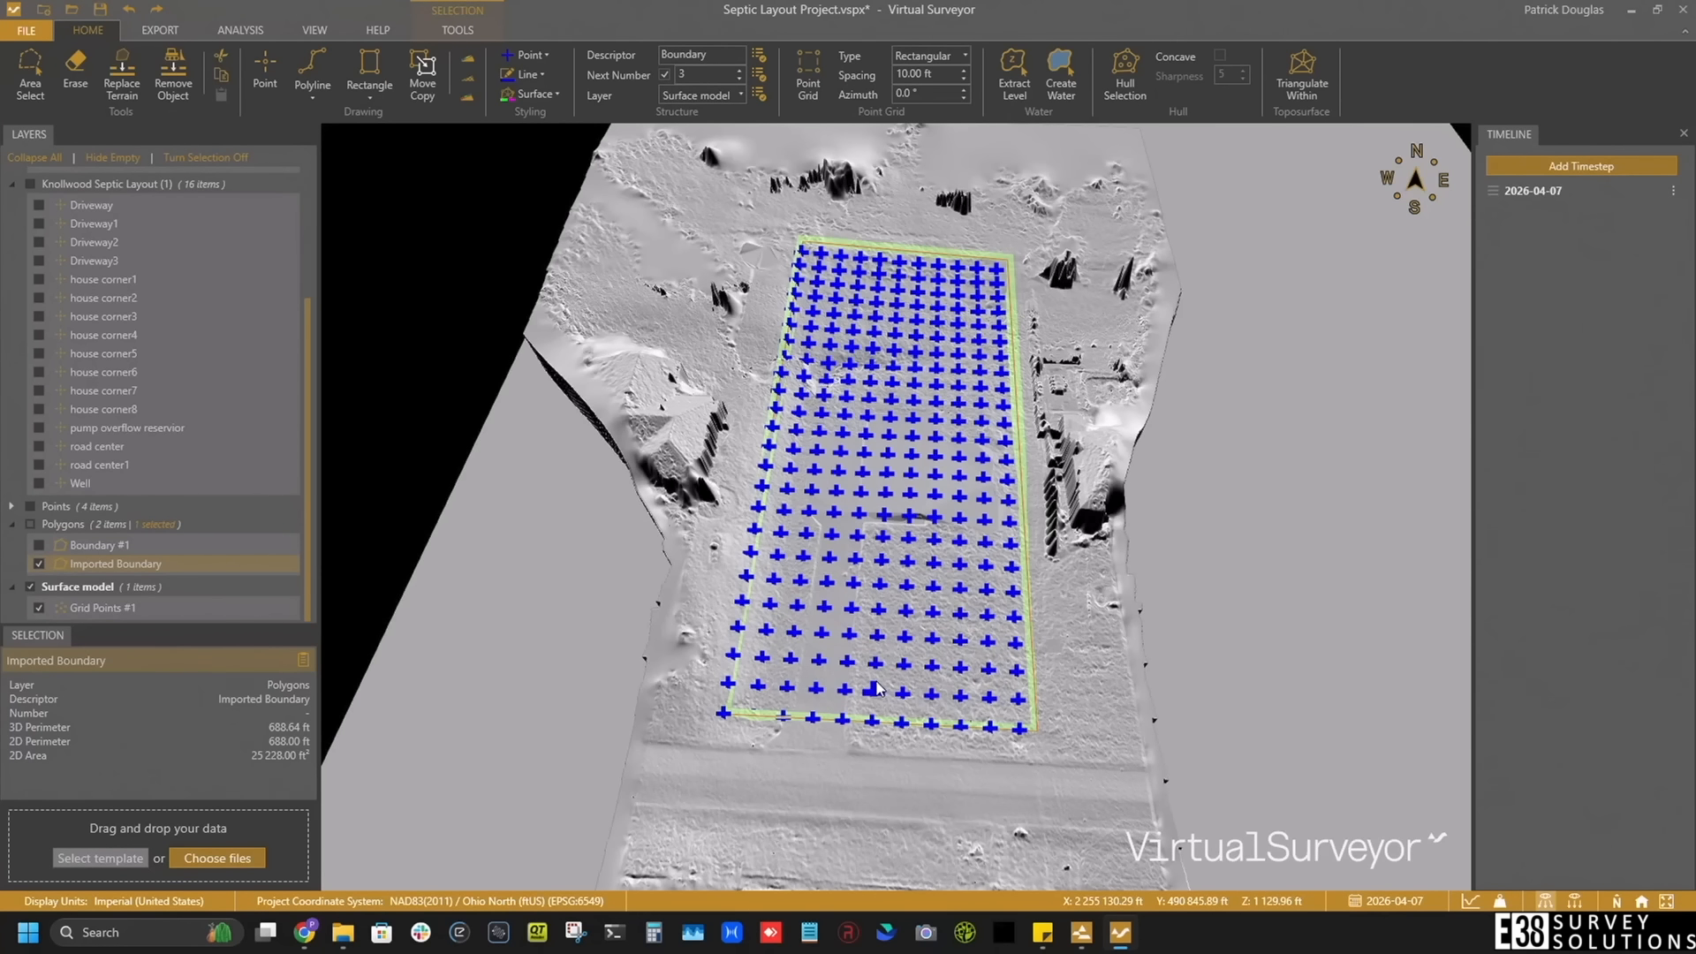
right_click_drag(877, 689, 867, 714)
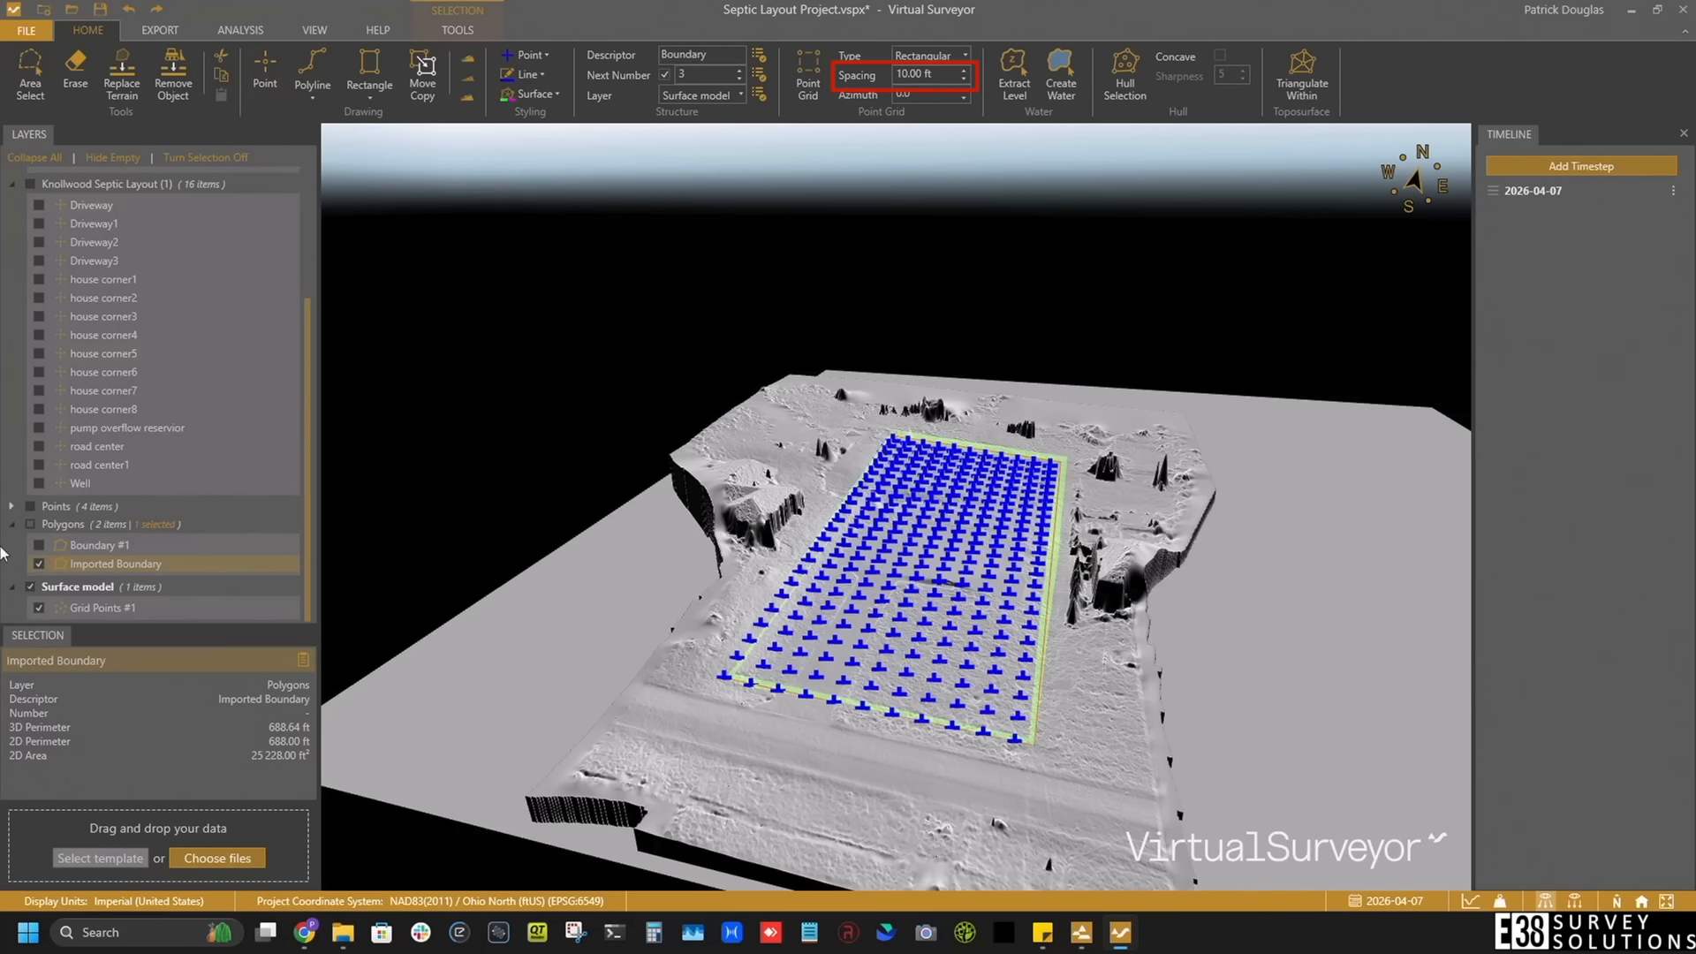
left_click(131, 10)
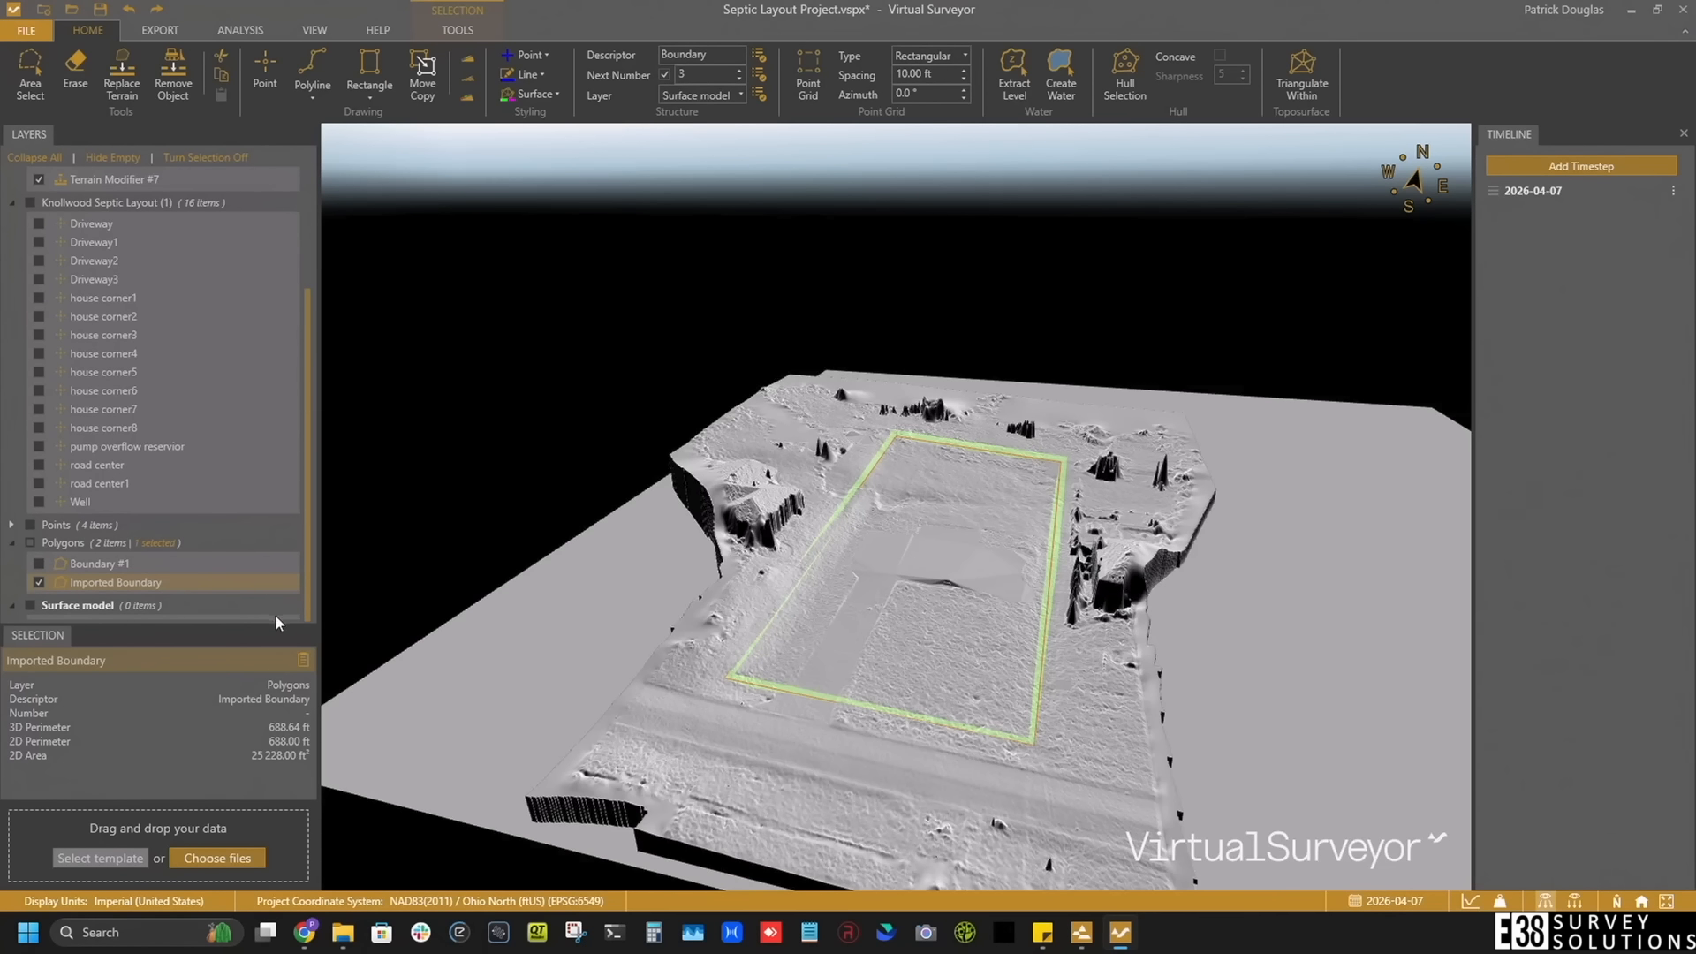
Step: Deselect the imported boundary and draw a larger rectangle of about 40,900 ft² around it in the Surface model layer
left_click_drag(779, 673, 802, 689)
middle_click_drag(804, 686, 822, 655)
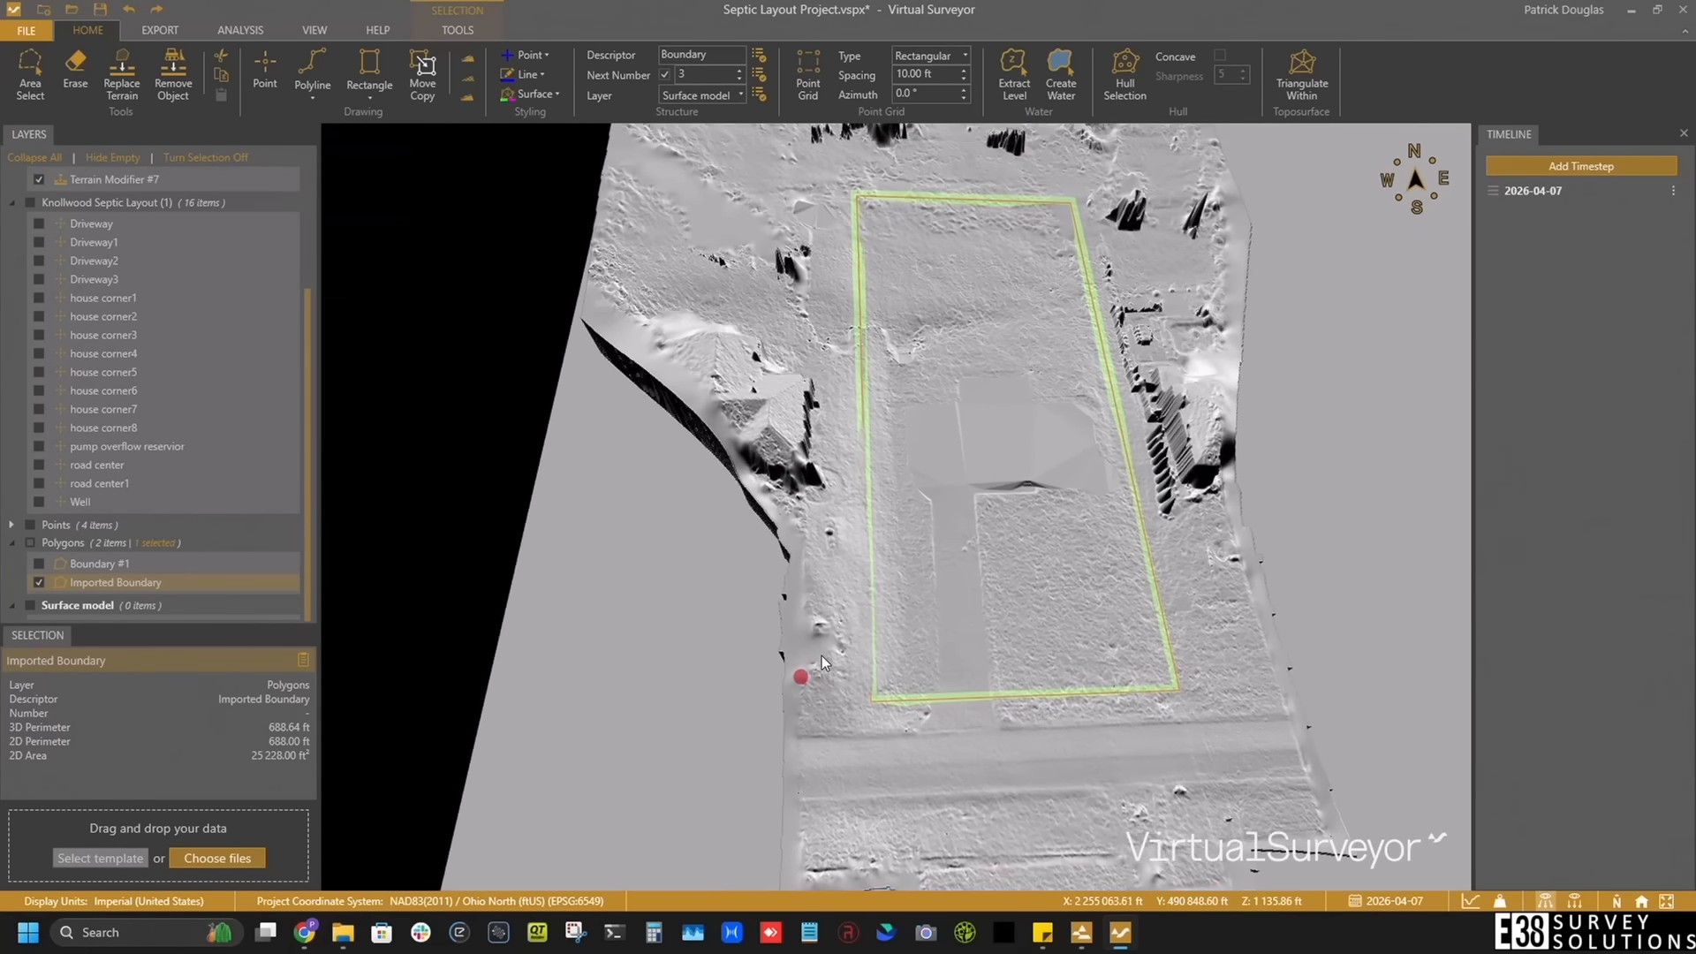
left_click_drag(936, 544, 928, 613)
middle_click_drag(928, 615, 918, 597)
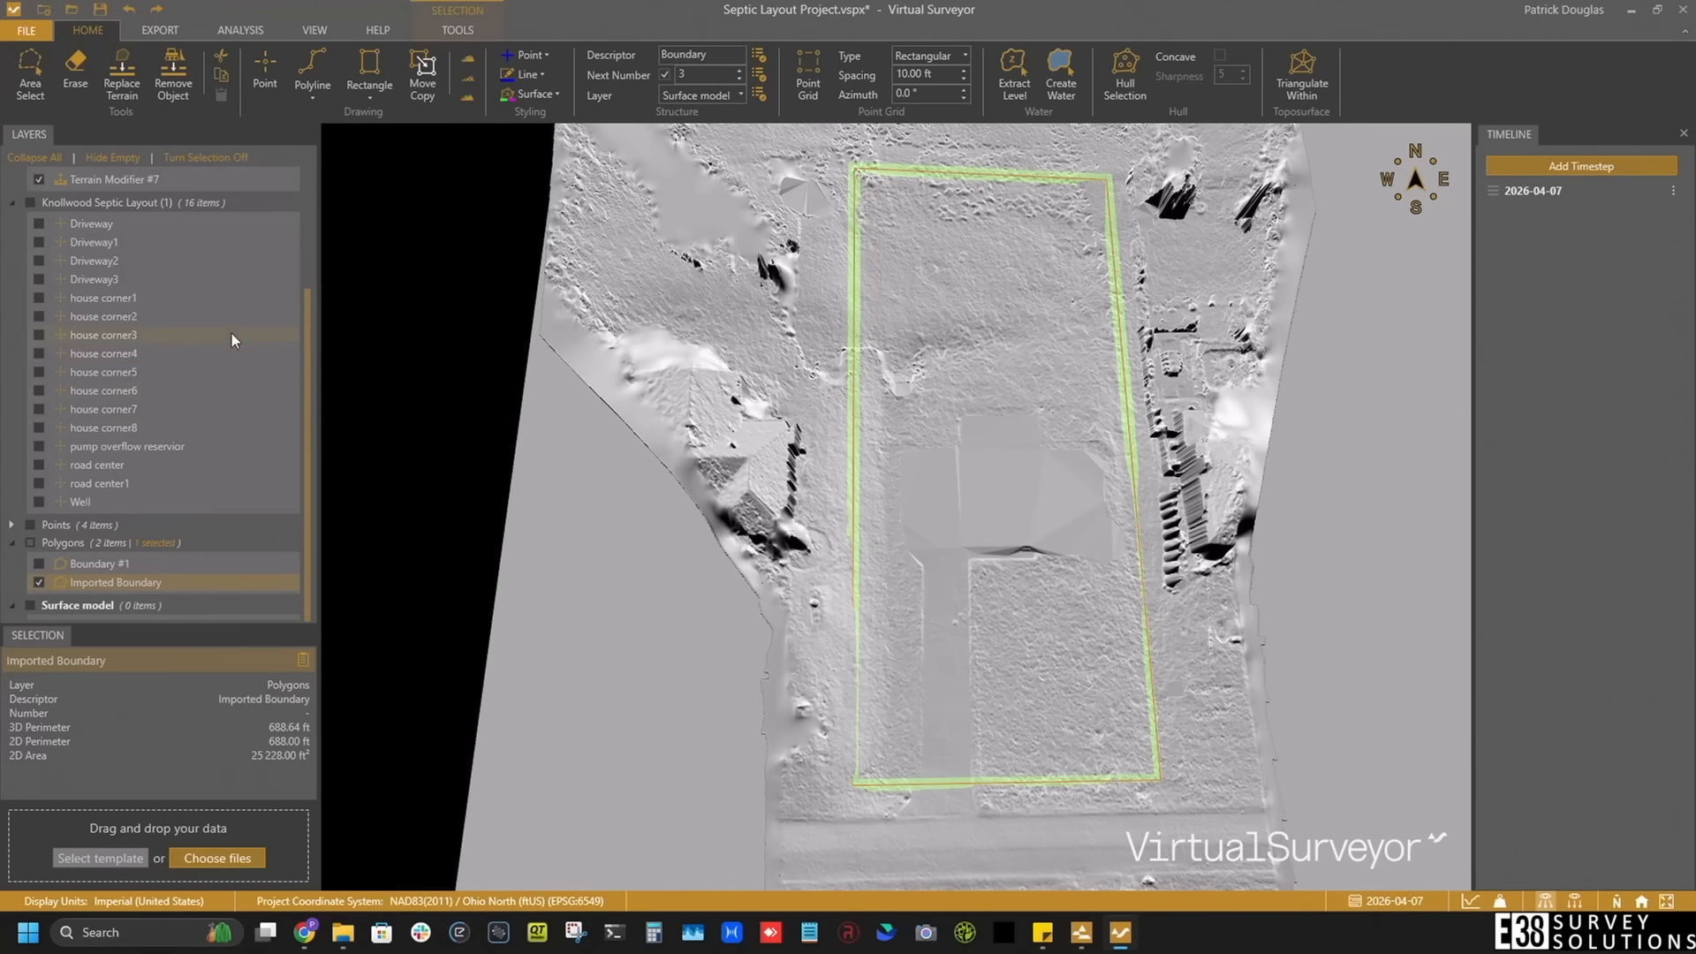
key("Escape")
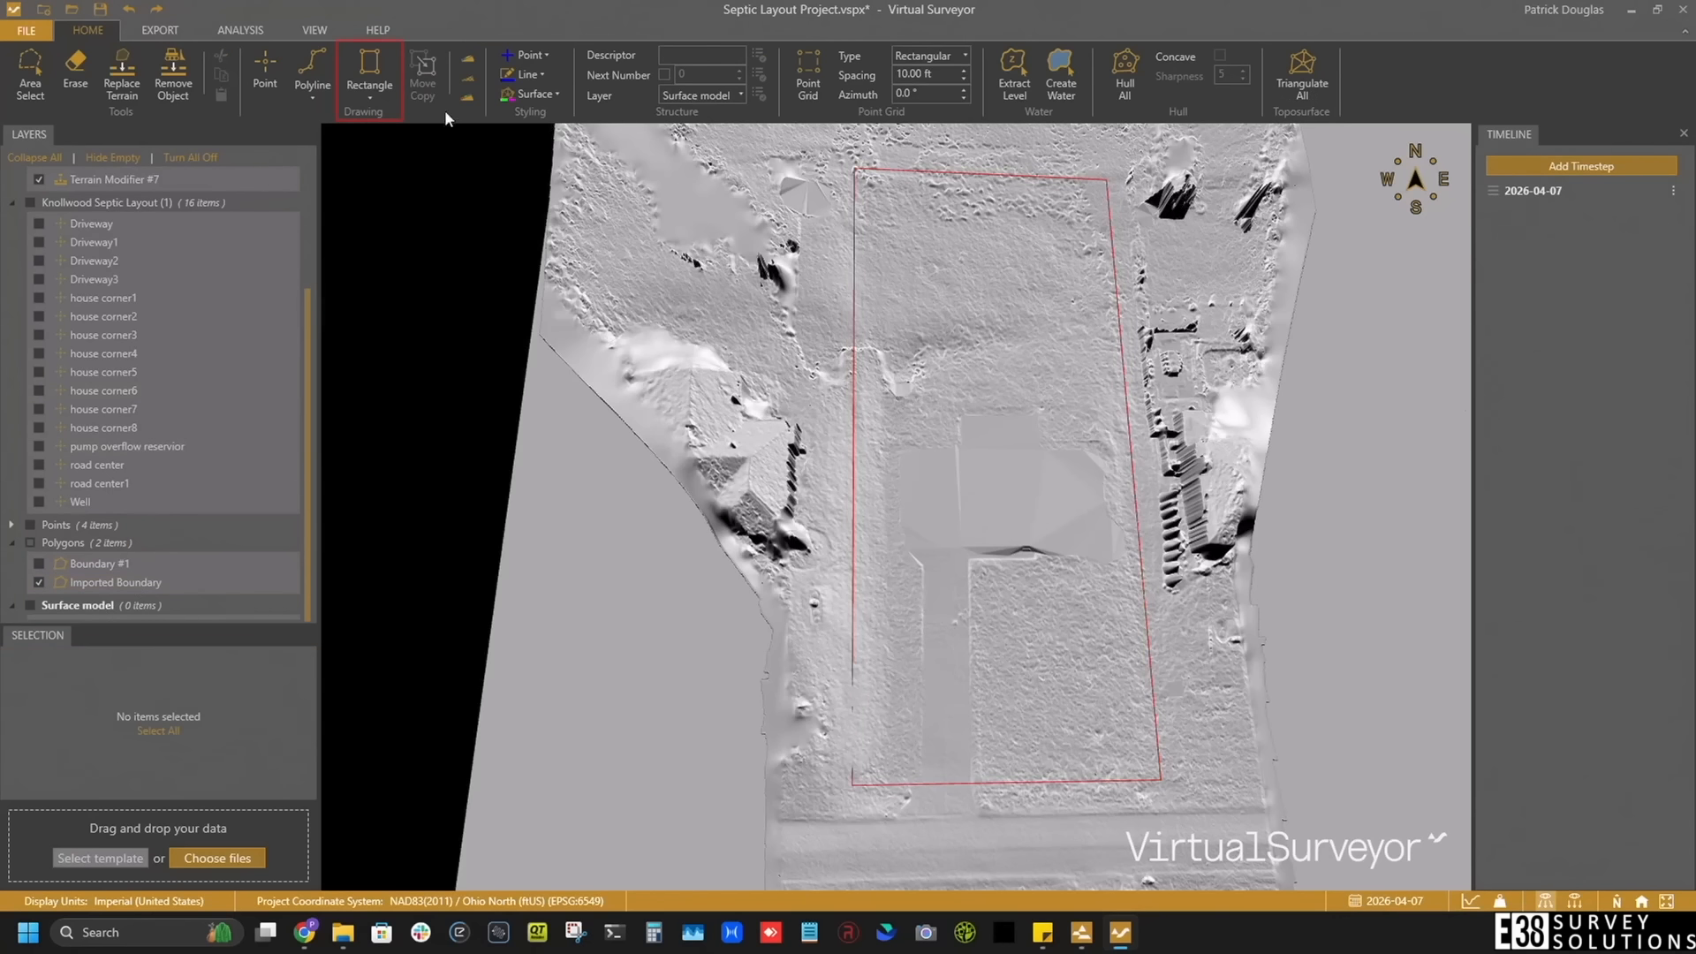
left_click(376, 60)
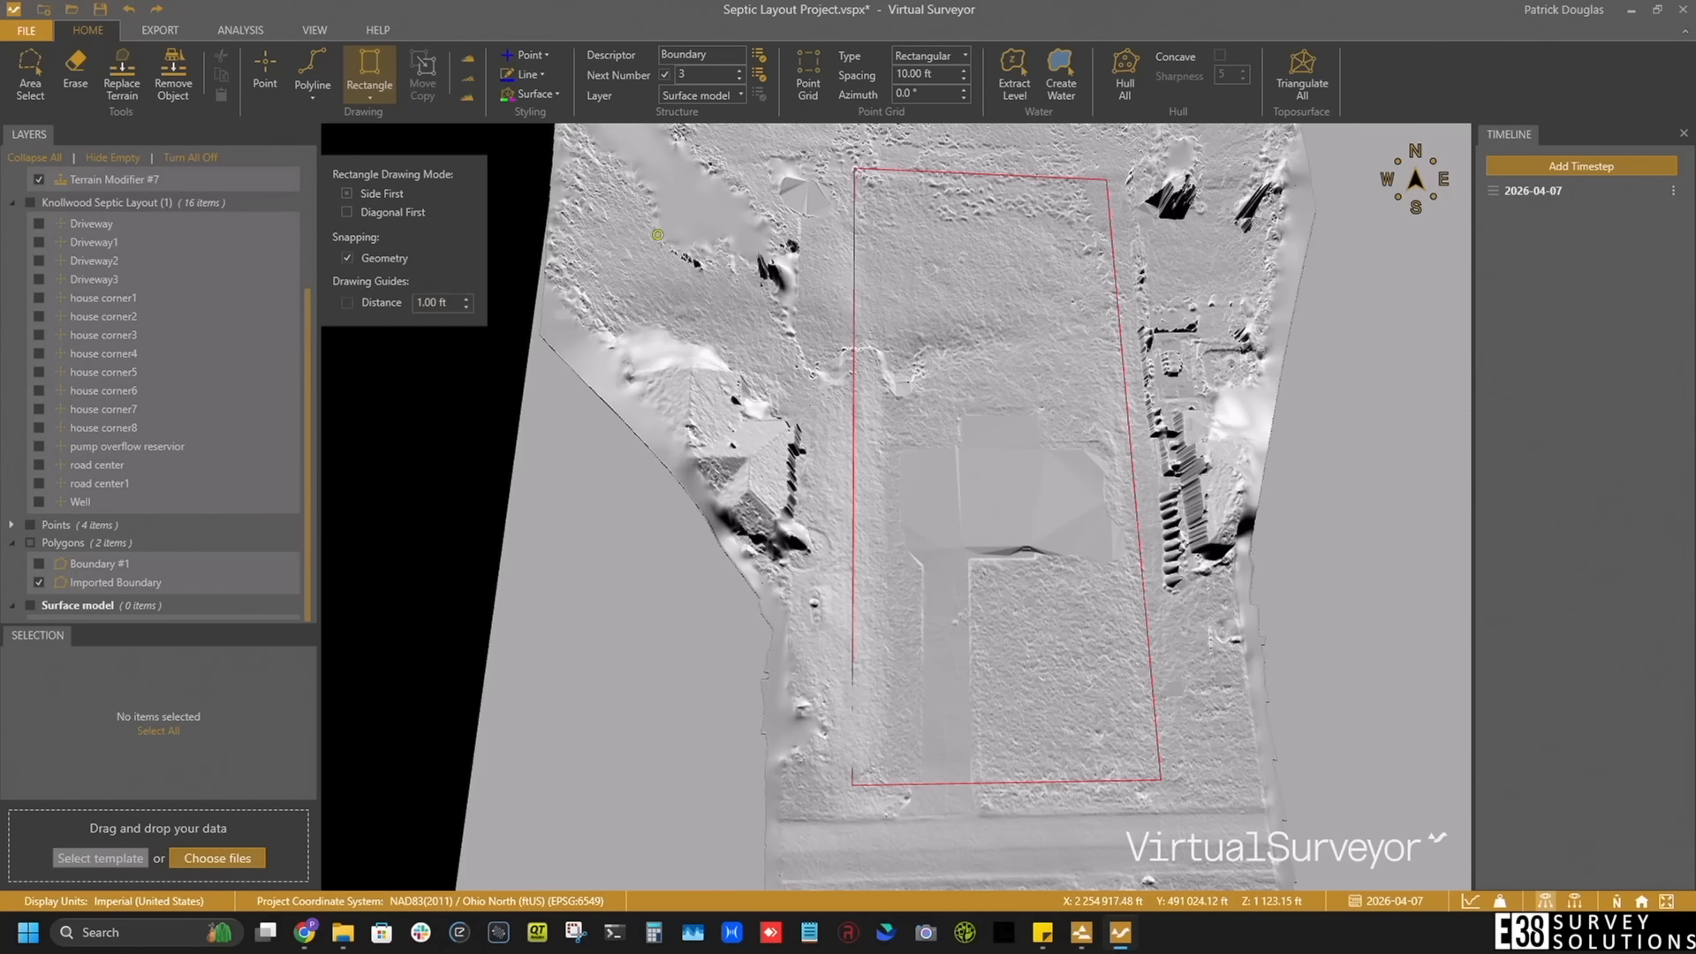
scroll(839, 167, "down", 5)
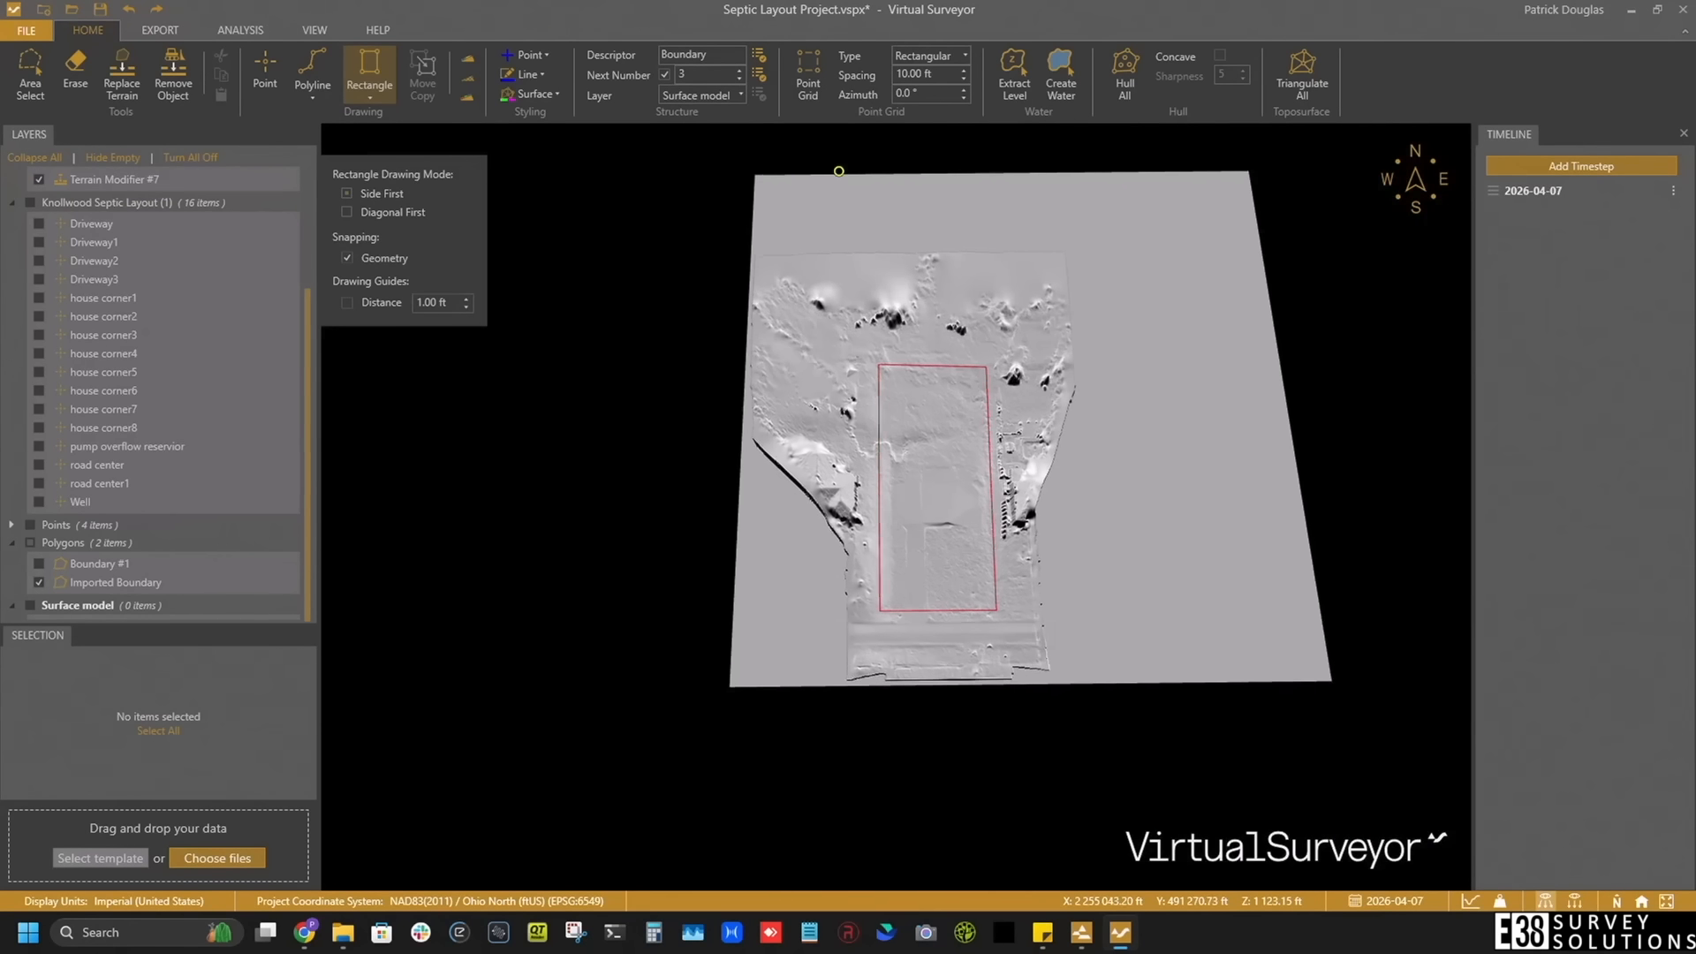
scroll(835, 170, "up", 5)
scroll(861, 181, "down", 2)
left_click(858, 363)
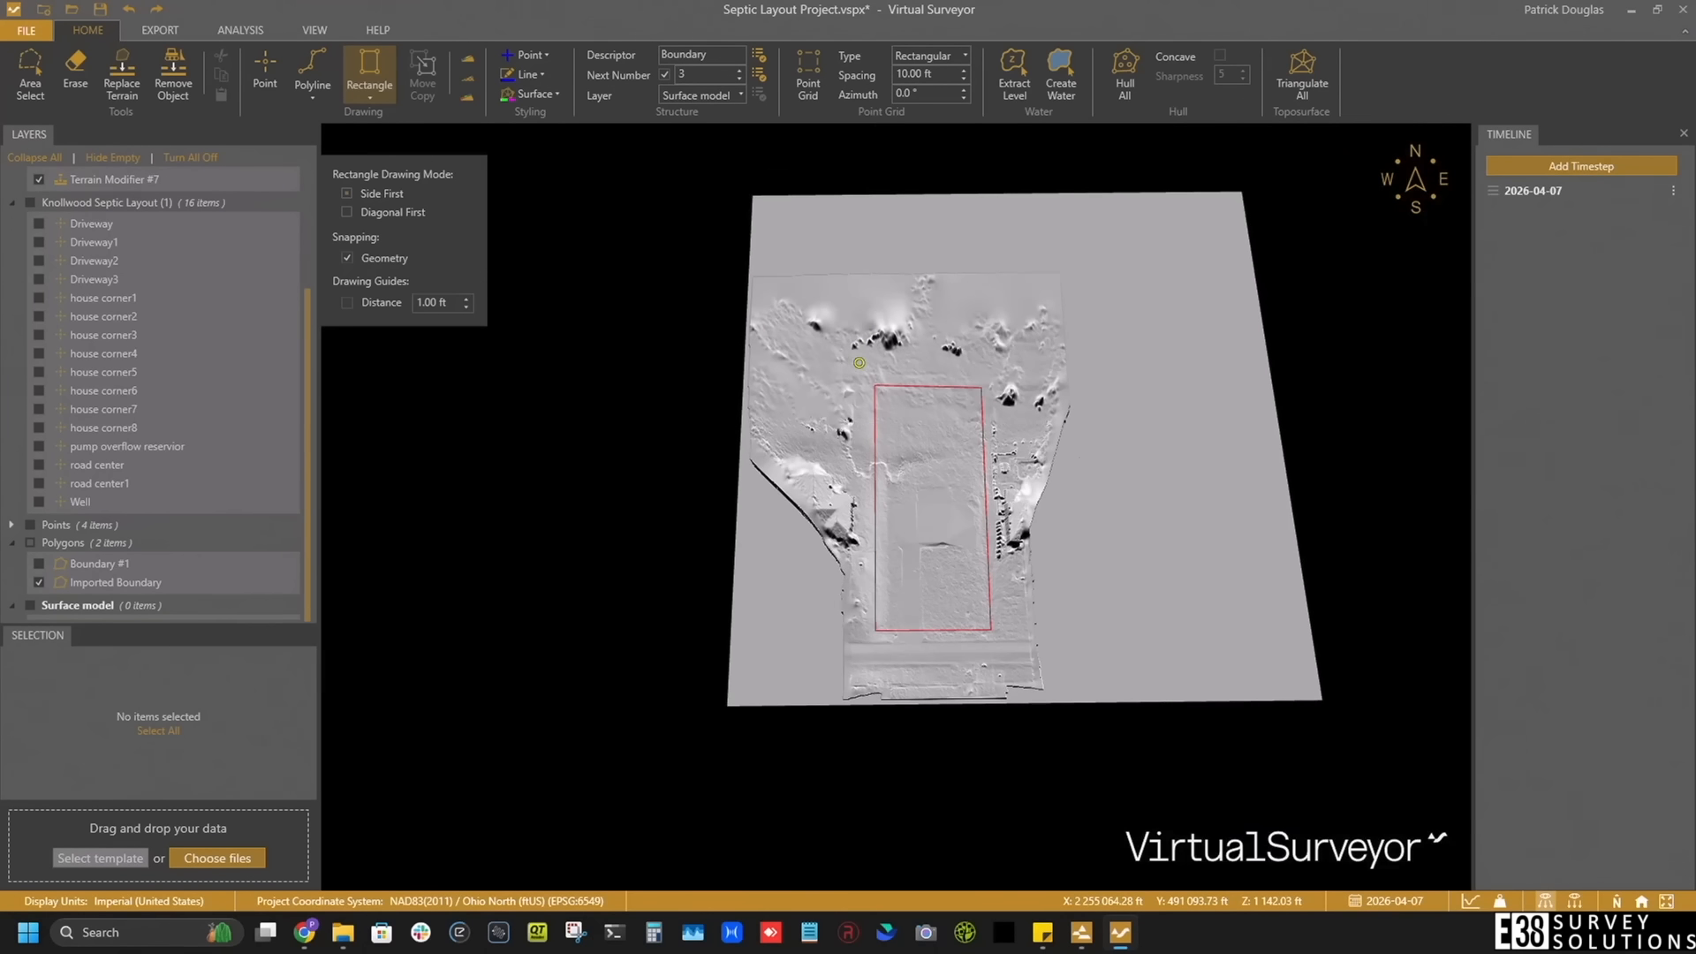
left_click(854, 655)
left_click(1013, 646)
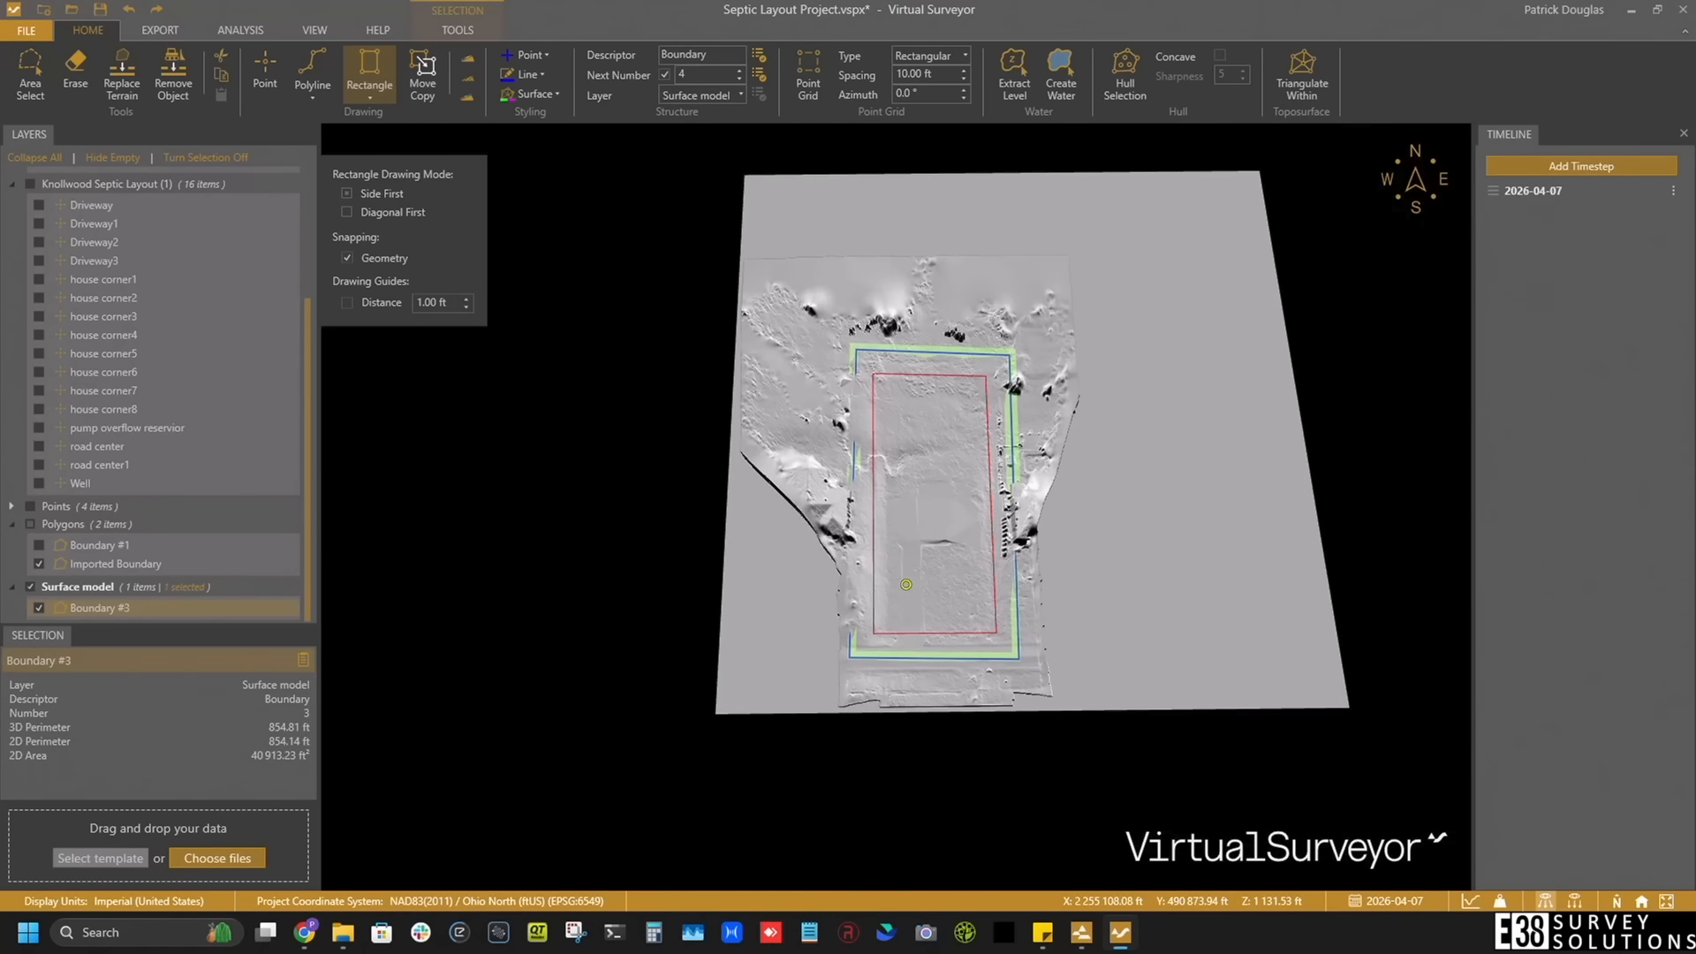
Step: Generate a rectangular point grid with 10 ft spacing inside the new rectangular boundary and select the resulting grid points
scroll(907, 497, "up", 3)
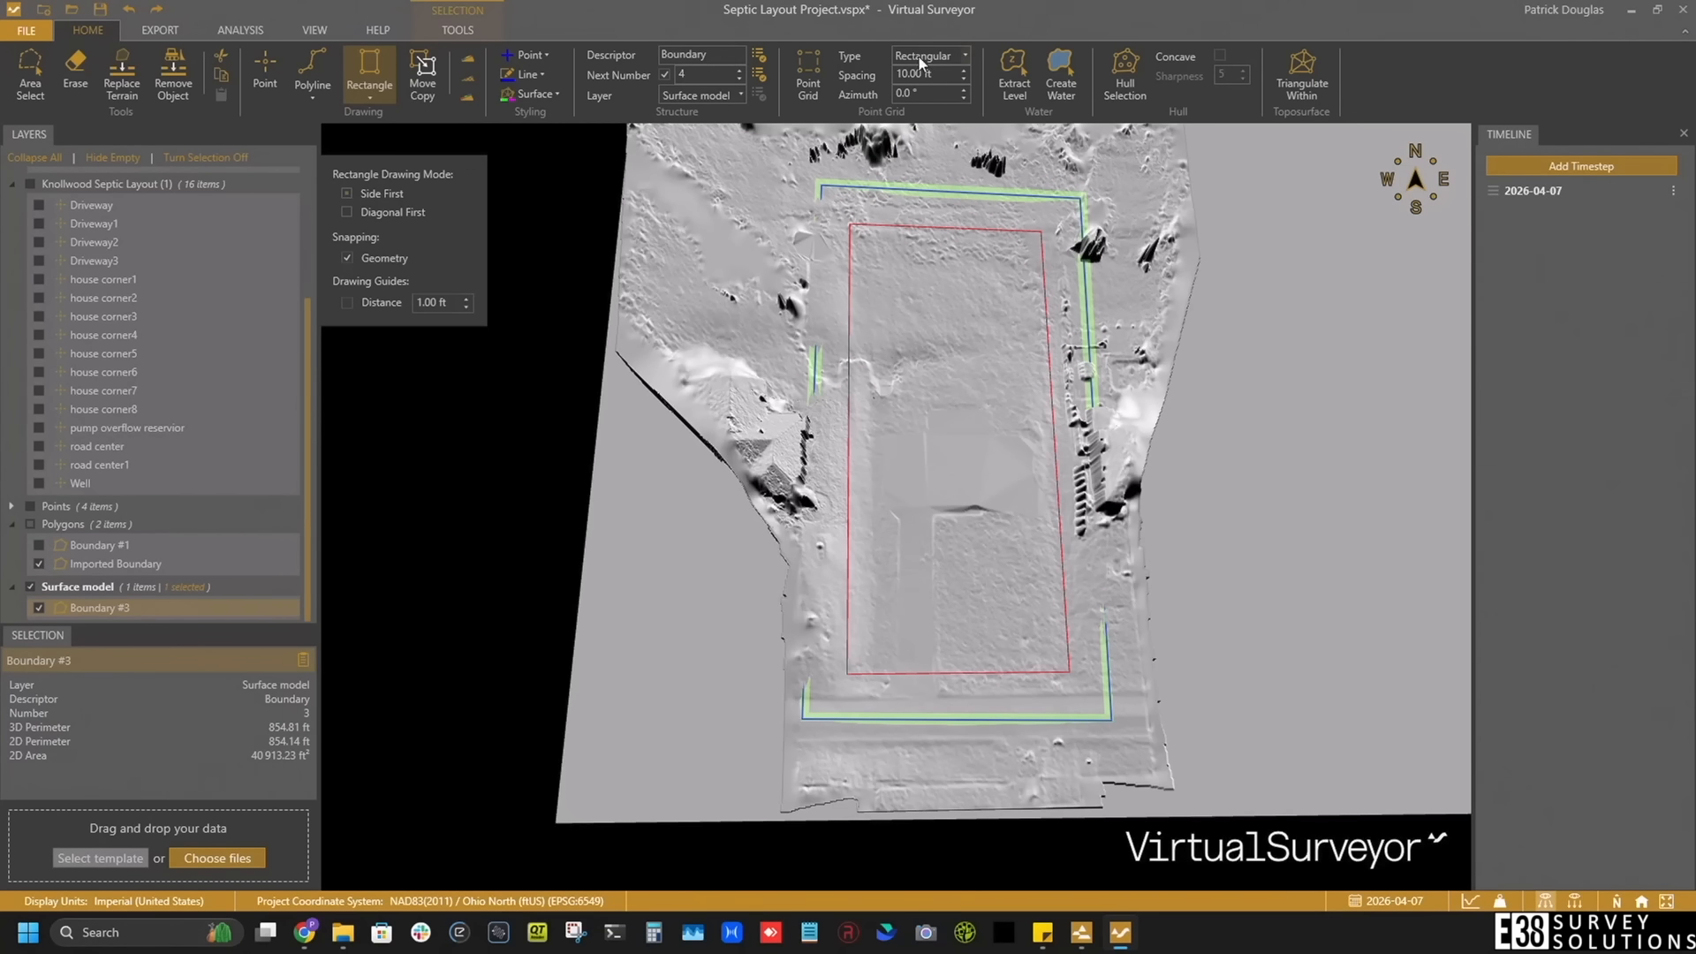
left_click(807, 69)
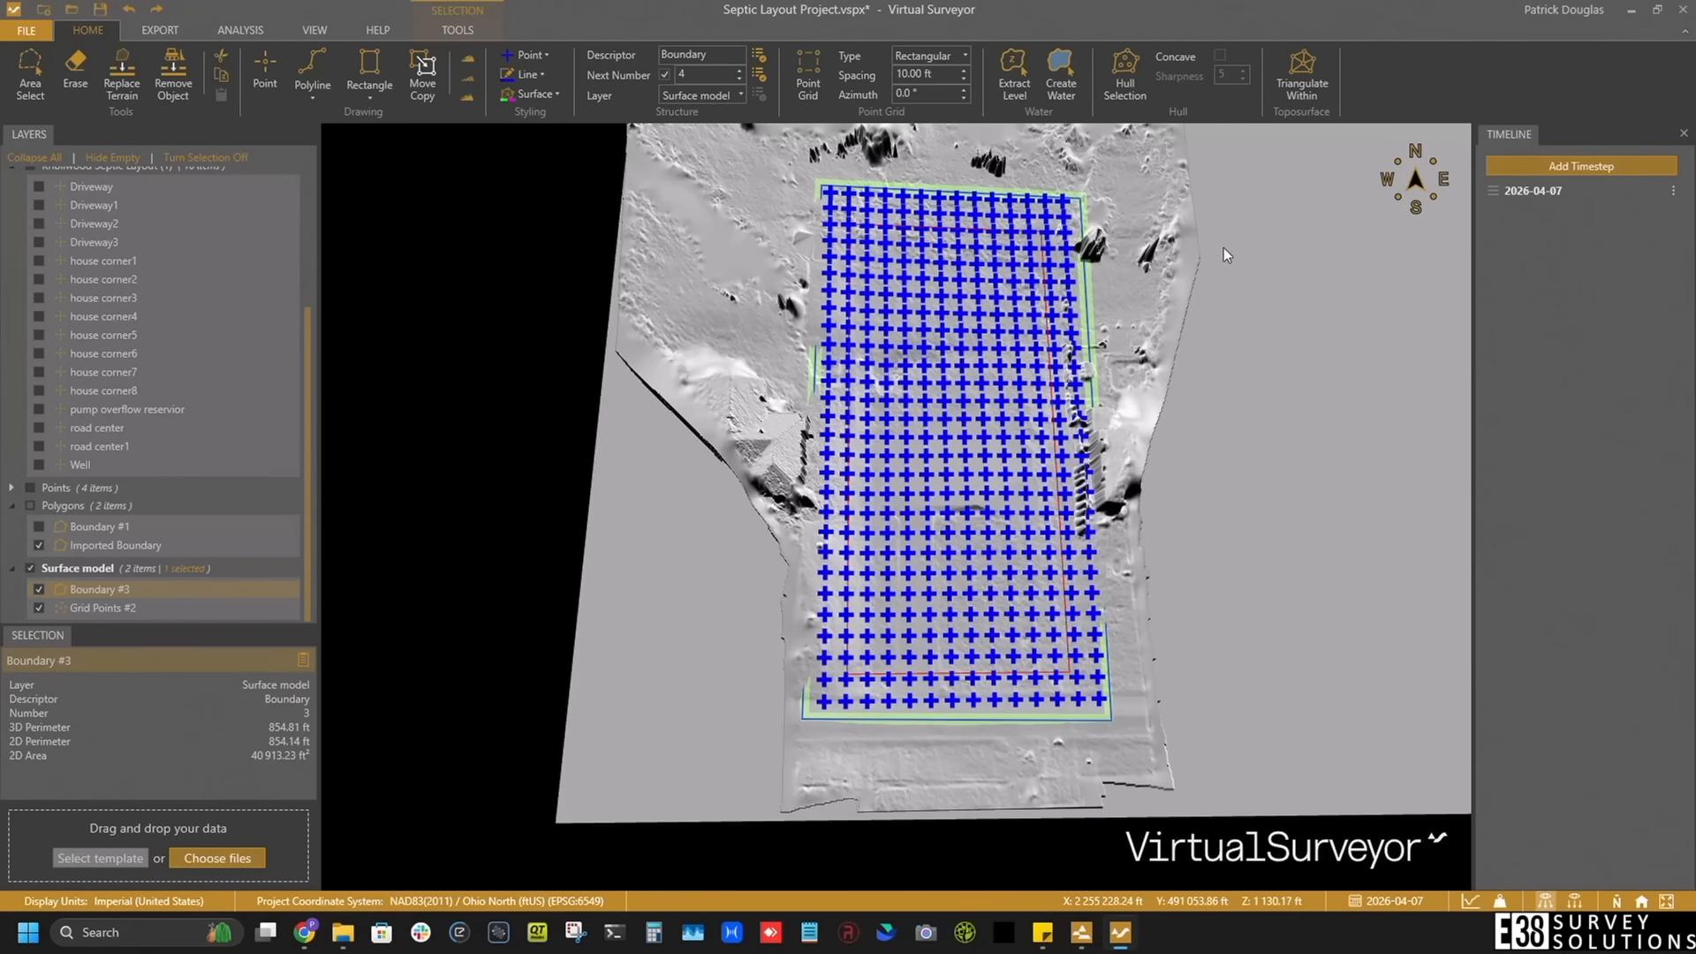
scroll(188, 571, "up", 3)
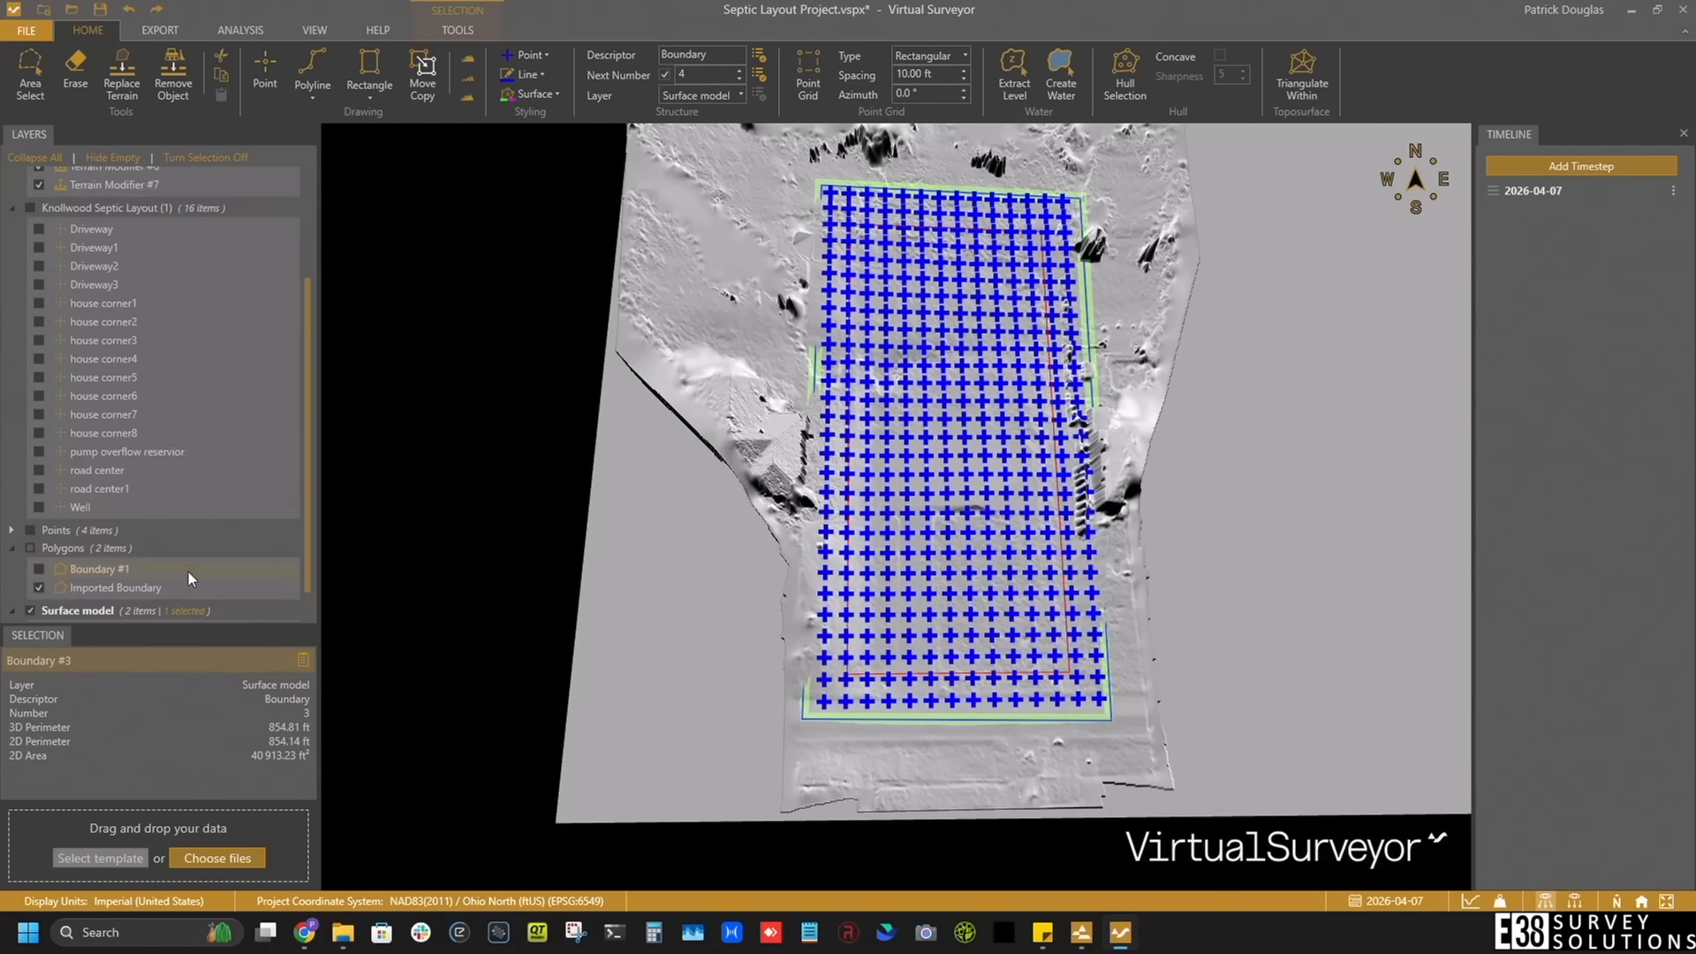
scroll(188, 570, "down", 3)
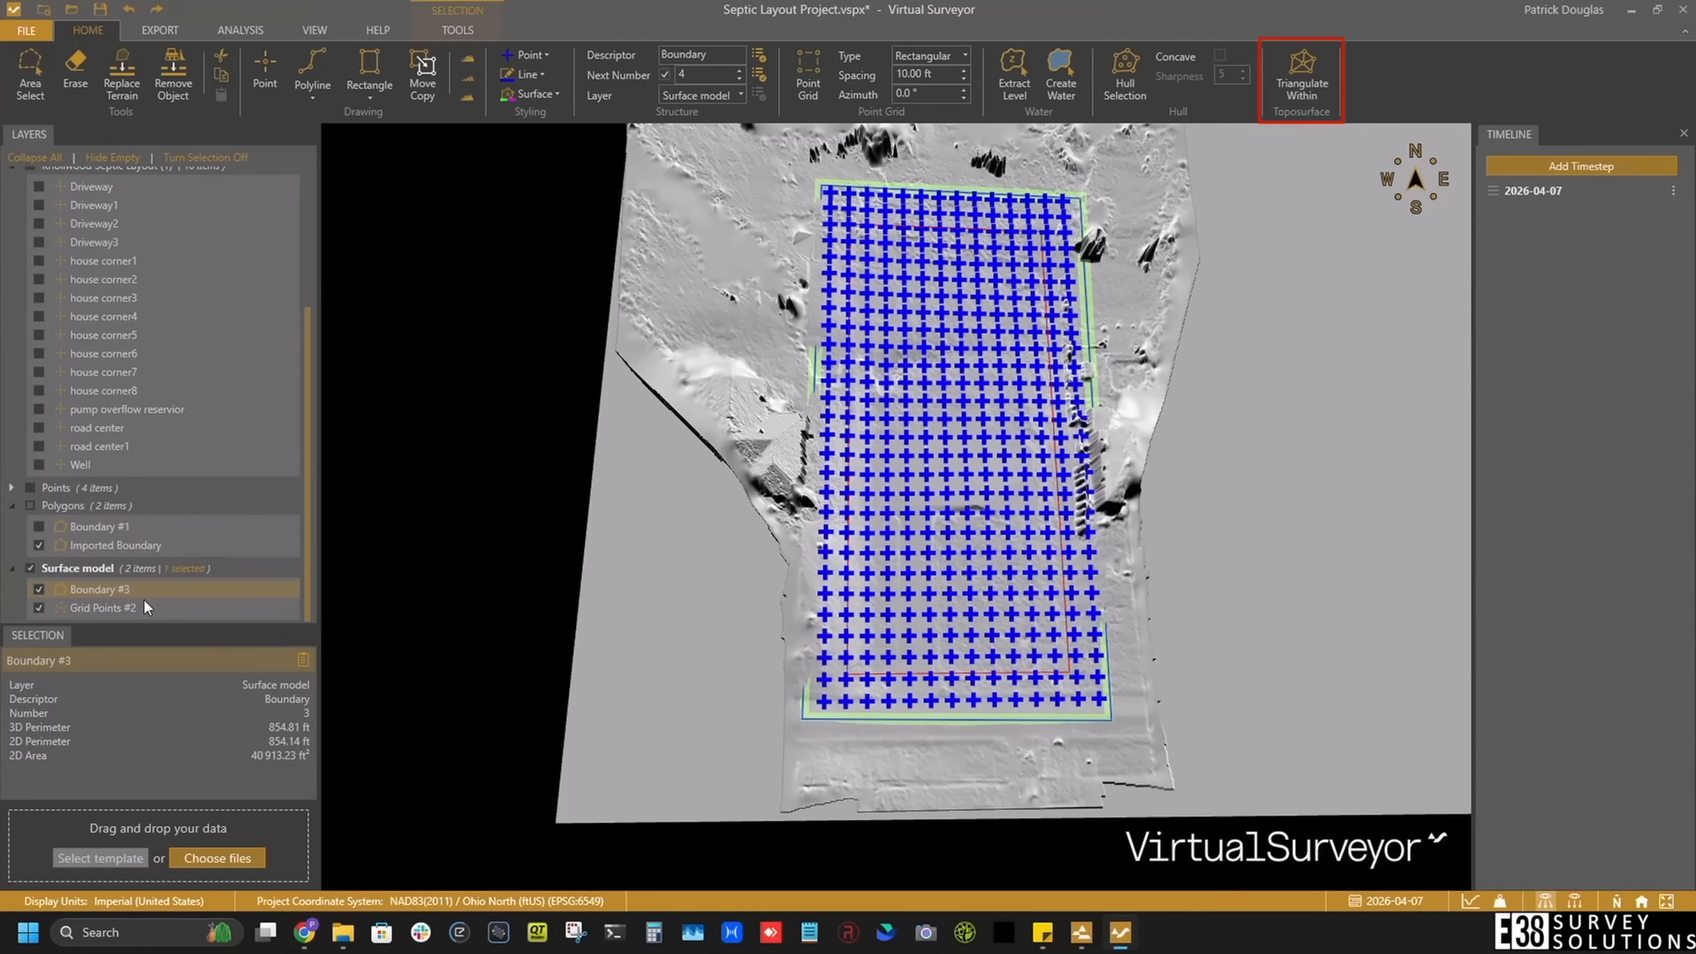
left_click(111, 607)
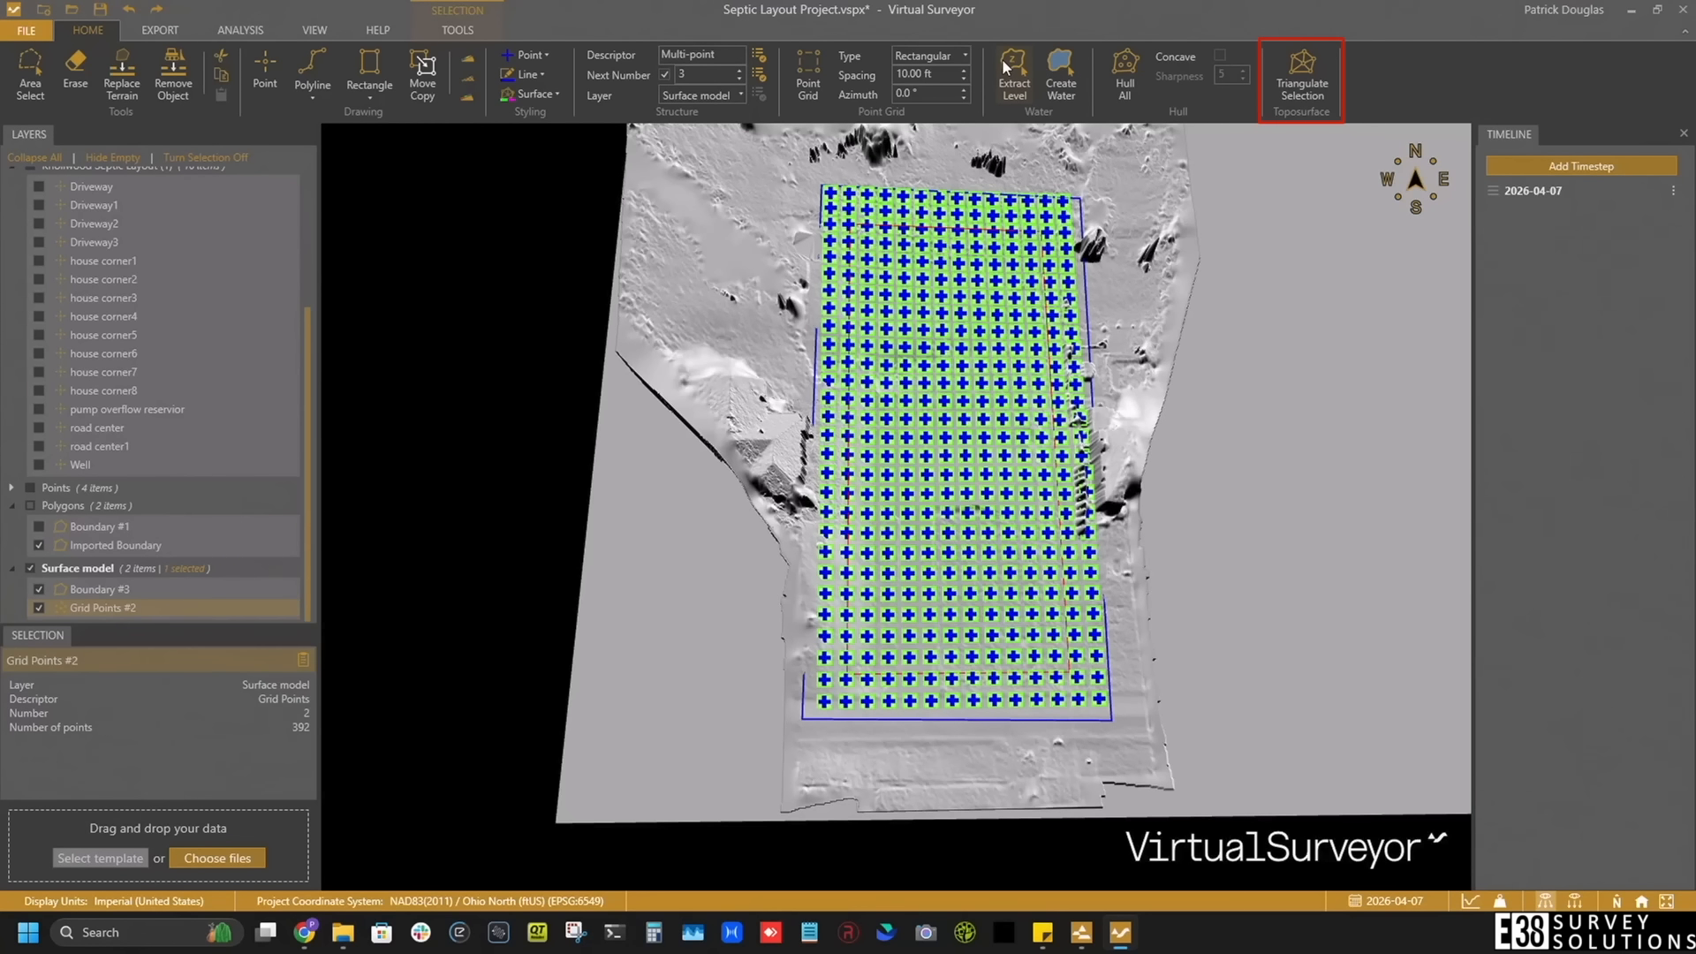
Step: Triangulate the selected grid points into a surface, and hide the terrain, the grid points and the rectangular boundary around them
left_click(1300, 78)
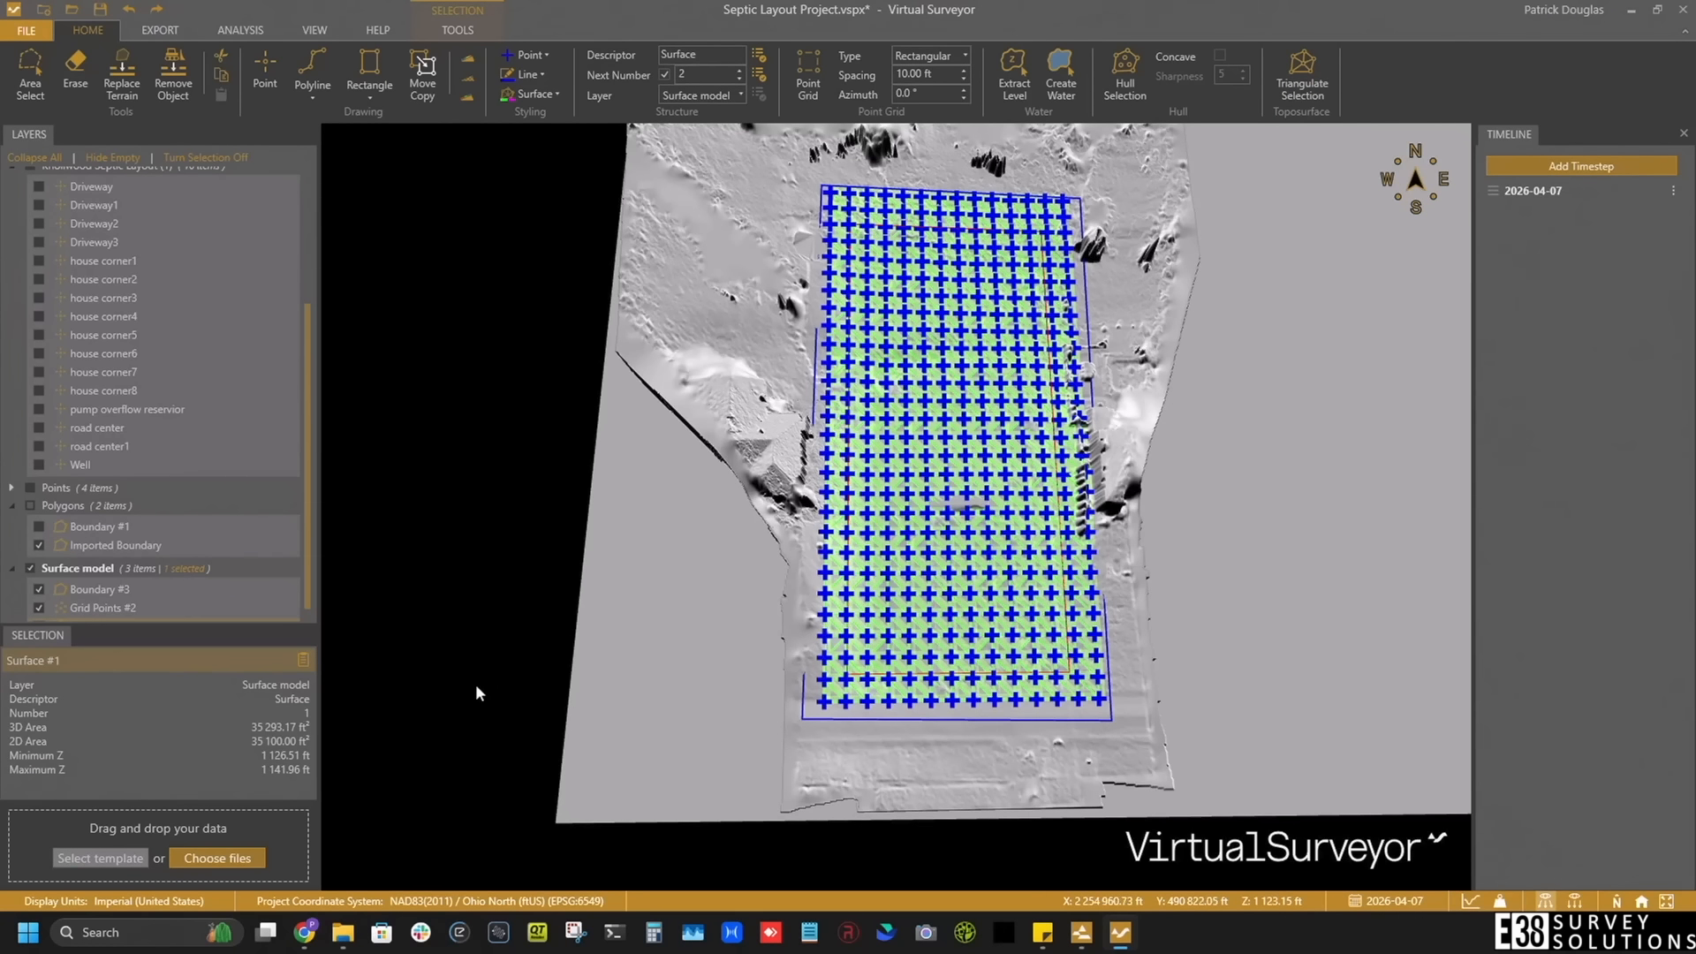
scroll(183, 601, "down", 1)
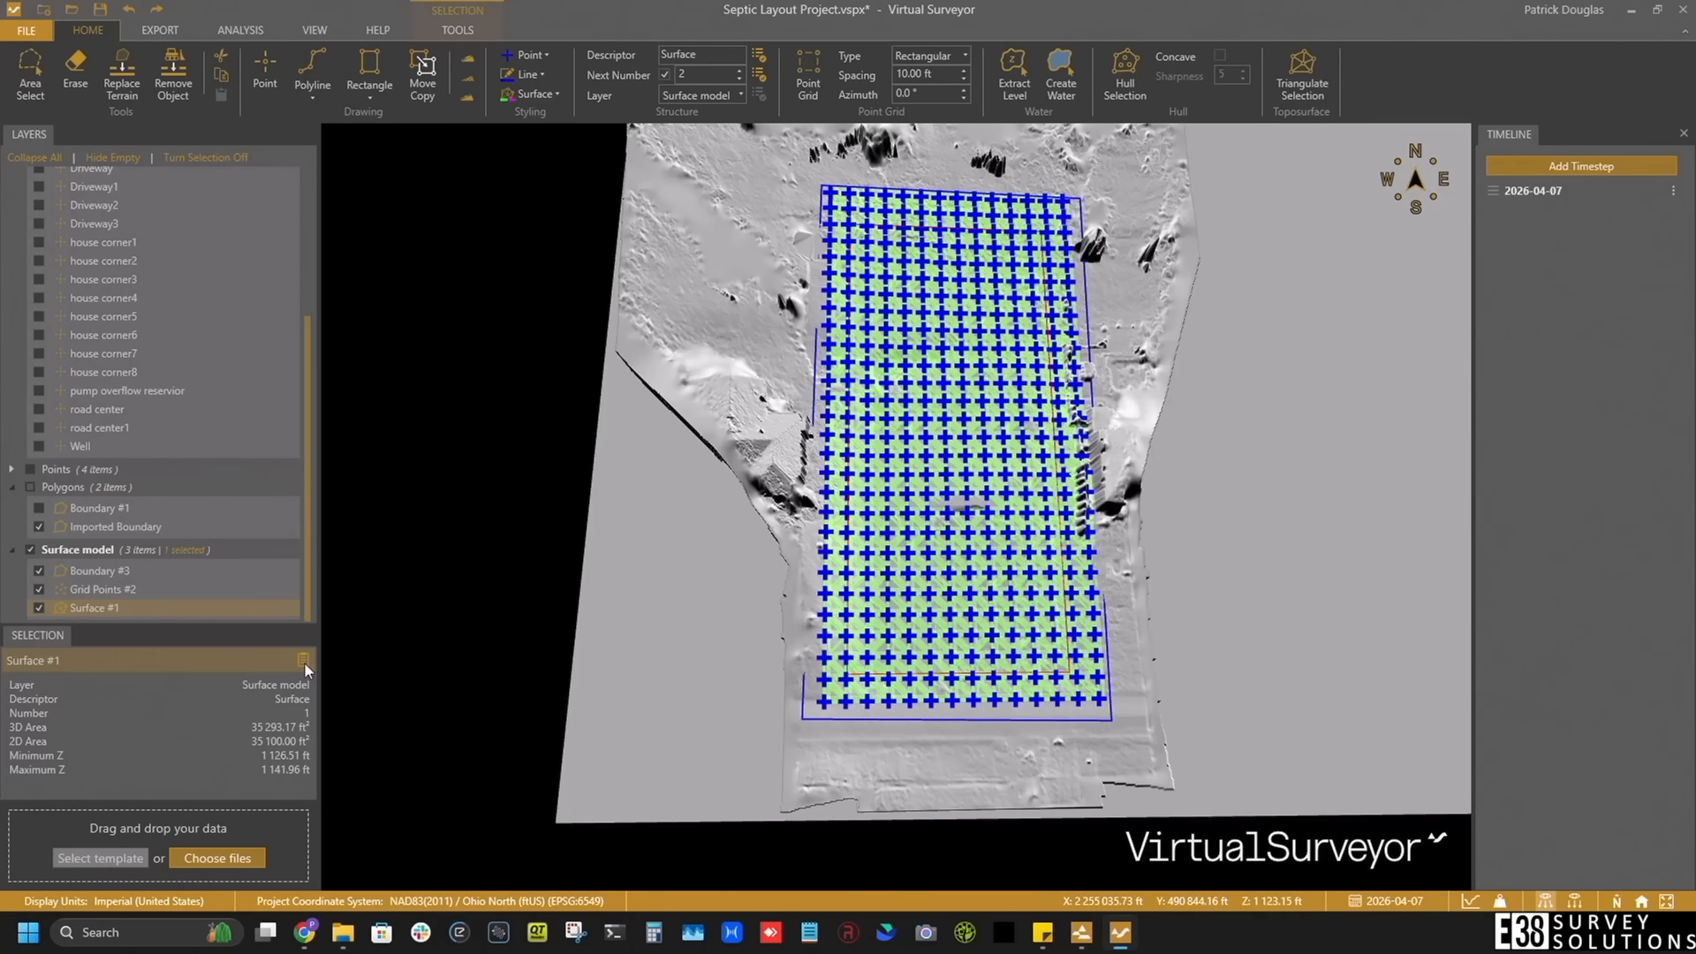
double_click(120, 606)
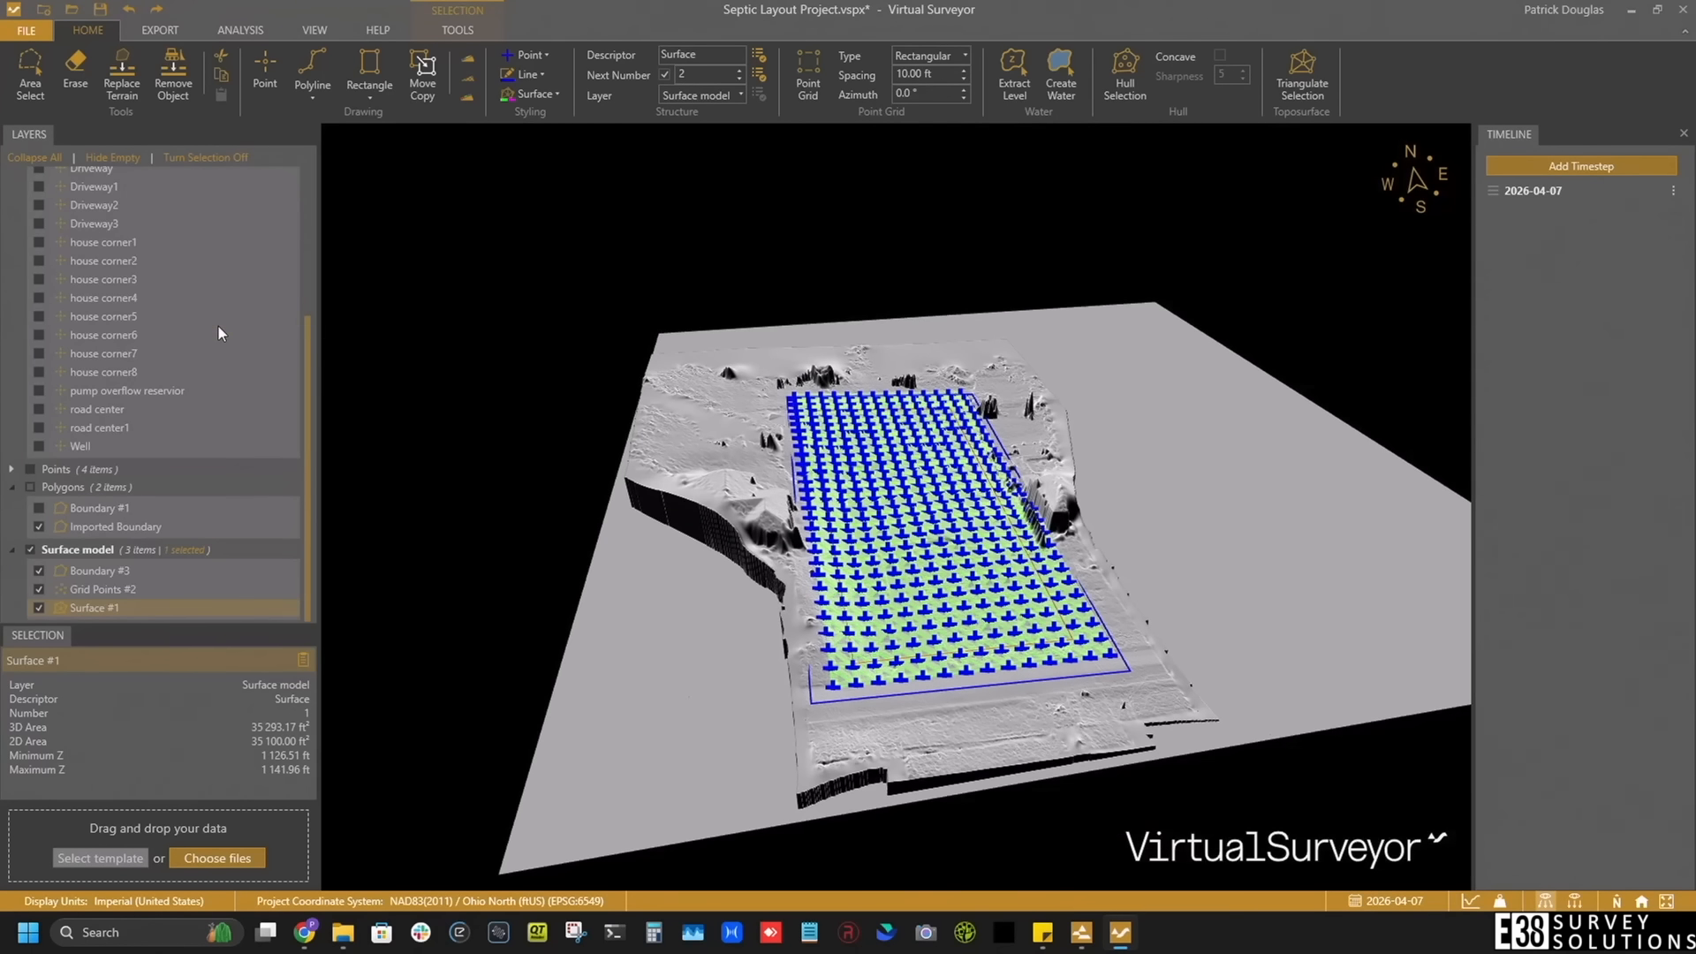
scroll(219, 326, "up", 5)
scroll(60, 495, "down", 5)
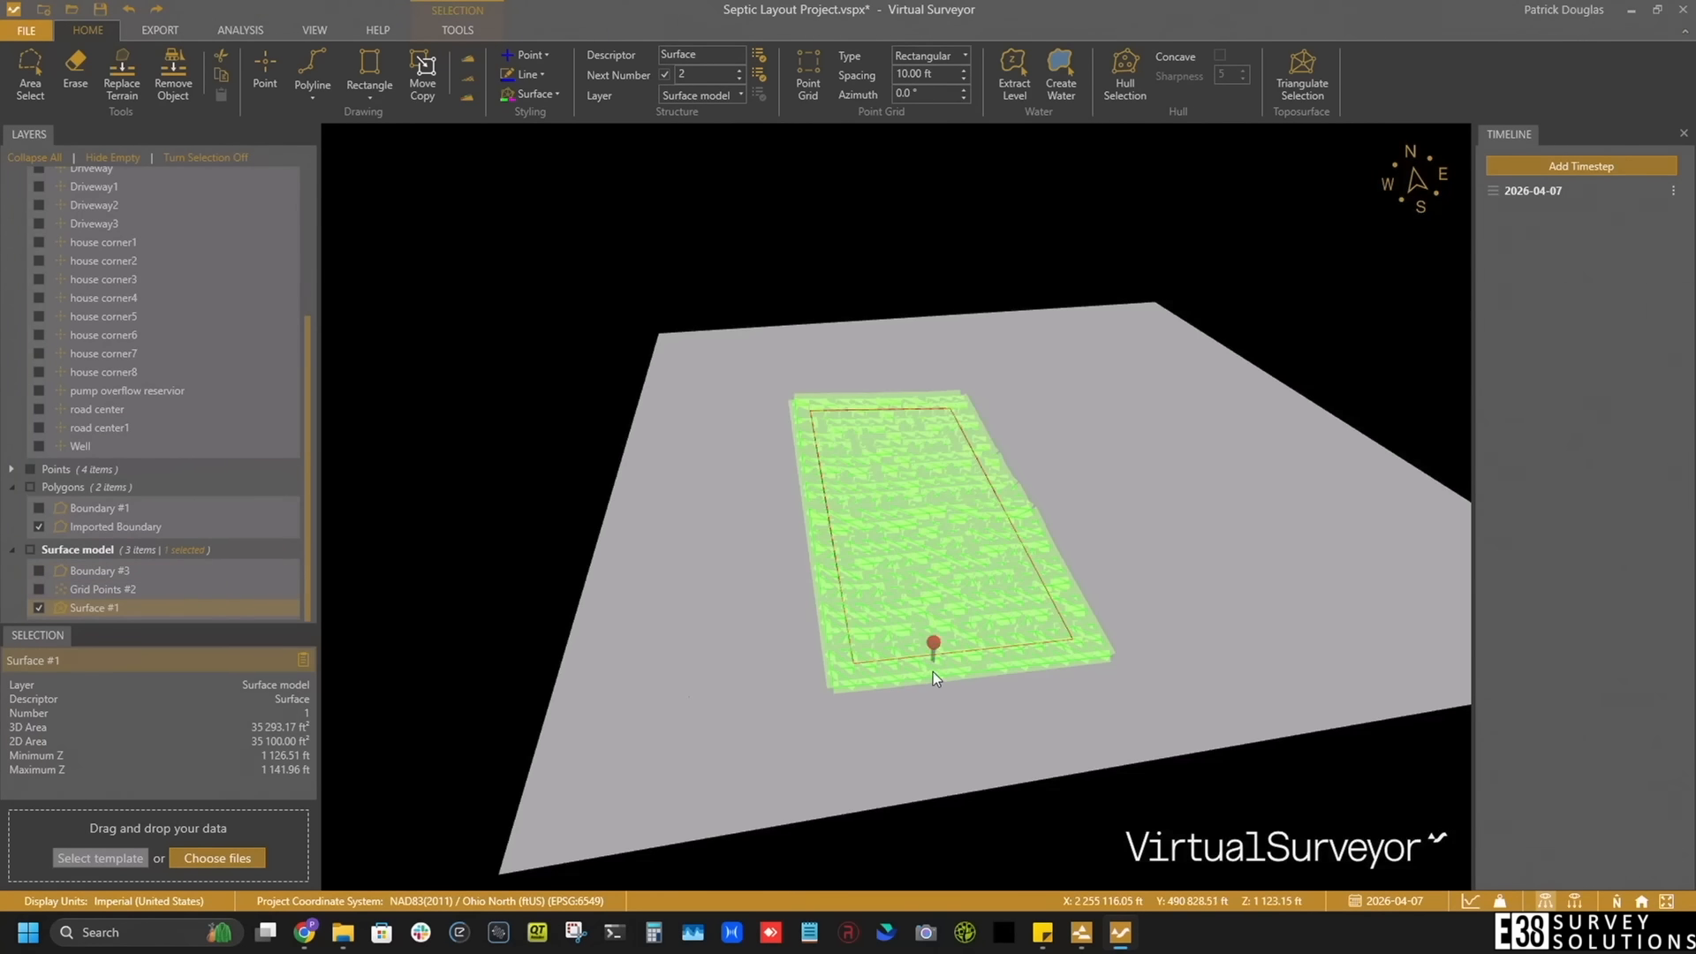
right_click_drag(933, 671, 972, 549)
Step: Display the surface as contours instead of a TIN and hide the imported boundary
left_click(480, 28)
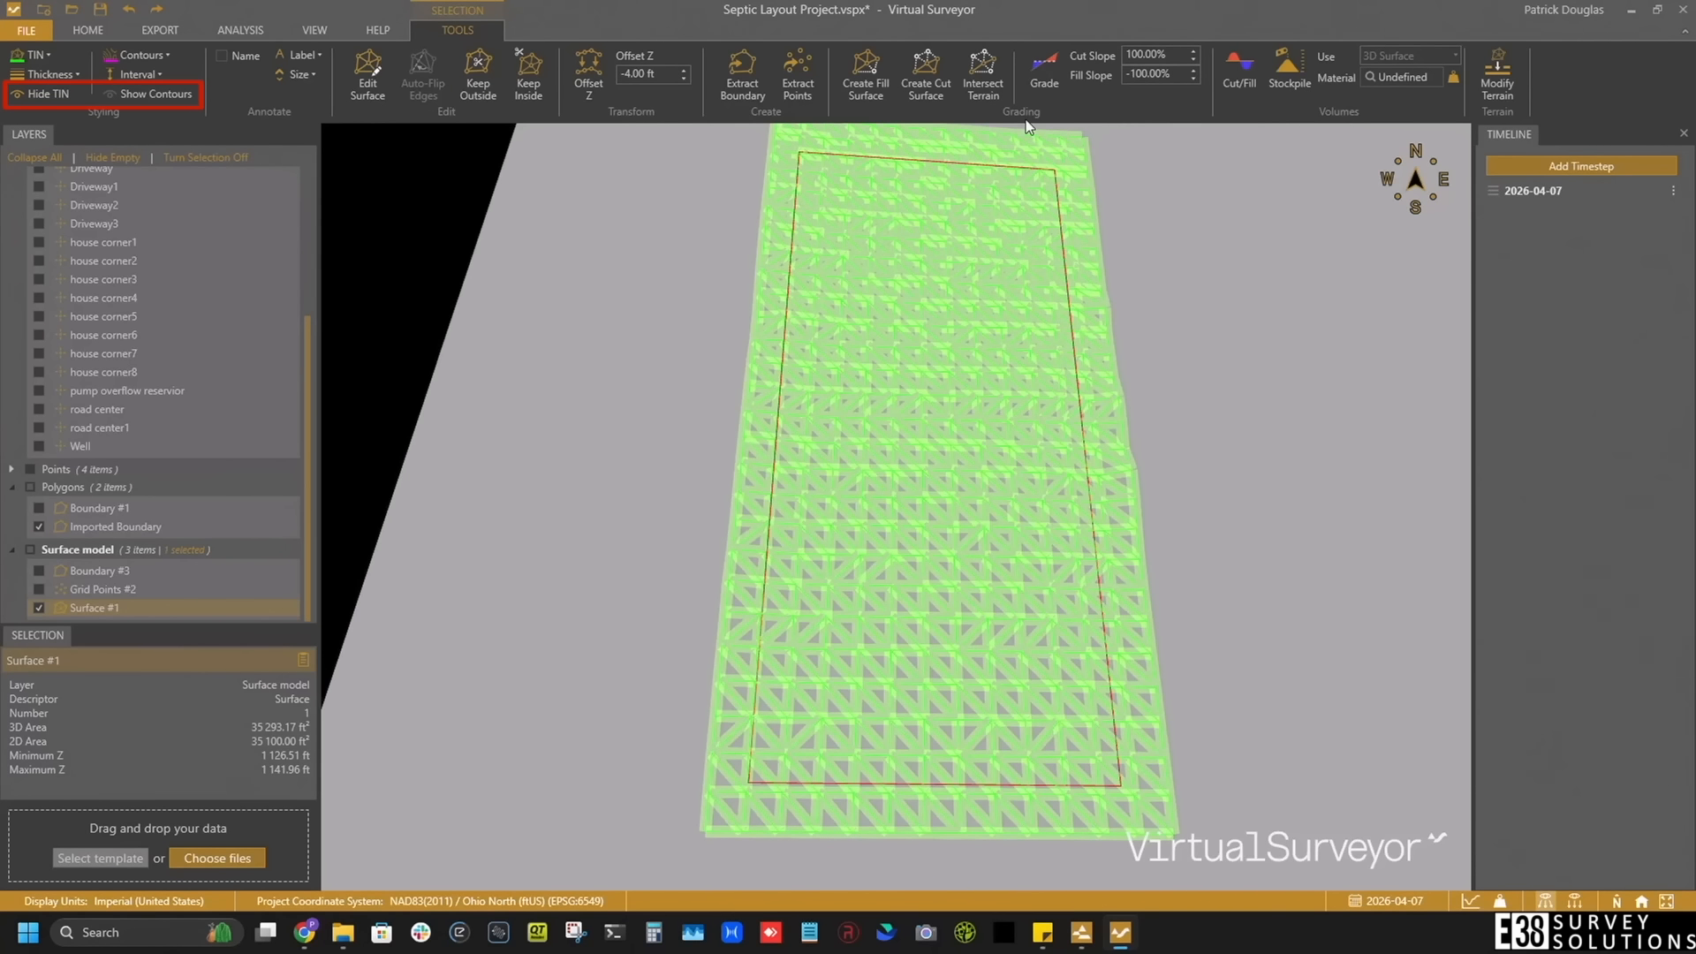
left_click(44, 94)
left_click(150, 93)
left_click(39, 527)
right_click_drag(892, 575, 908, 502)
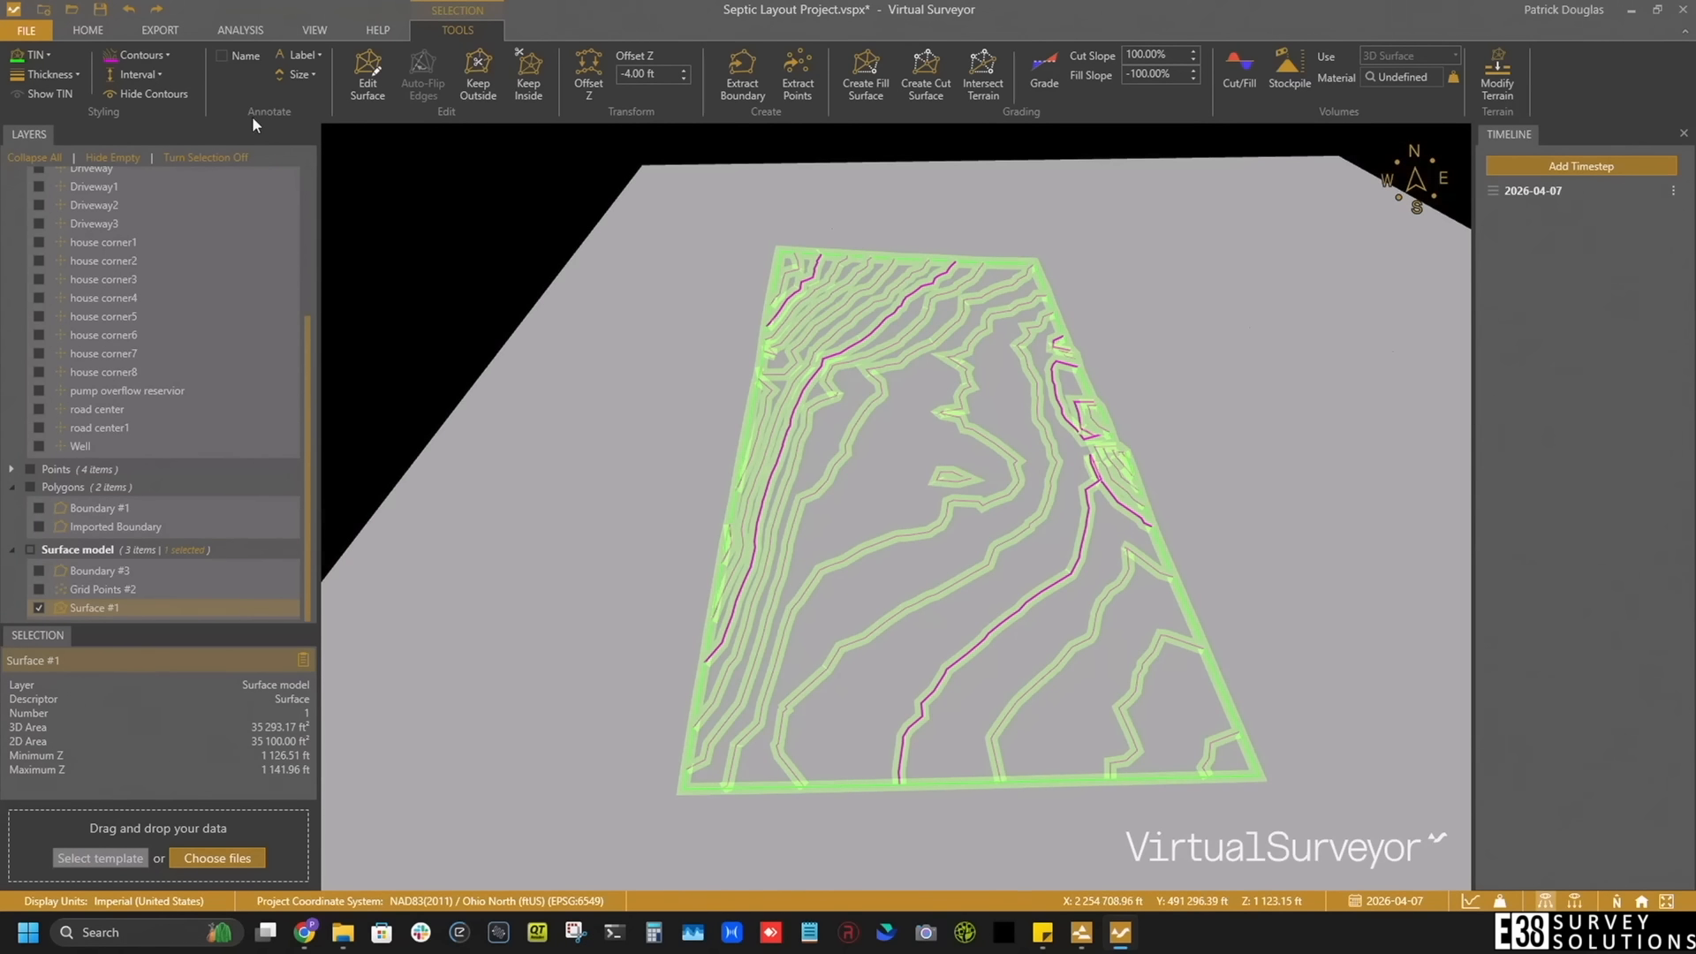
Step: Set the surface's contour color to black and its contour interval to 2 ft
left_click(164, 54)
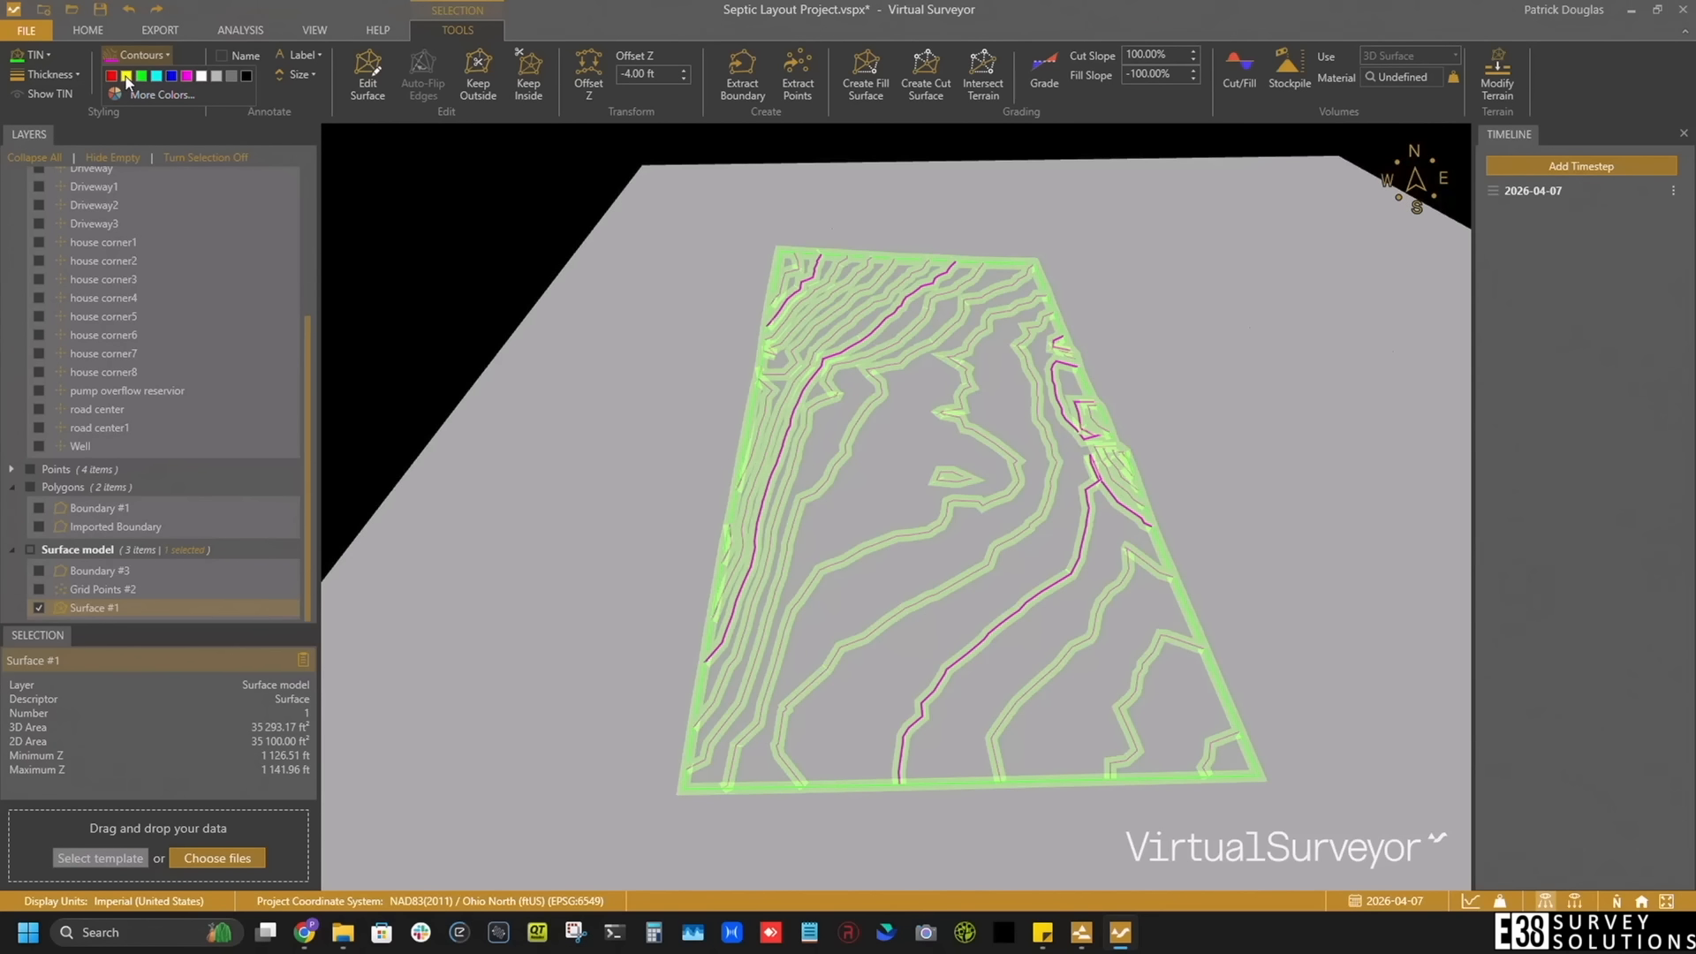
left_click(126, 76)
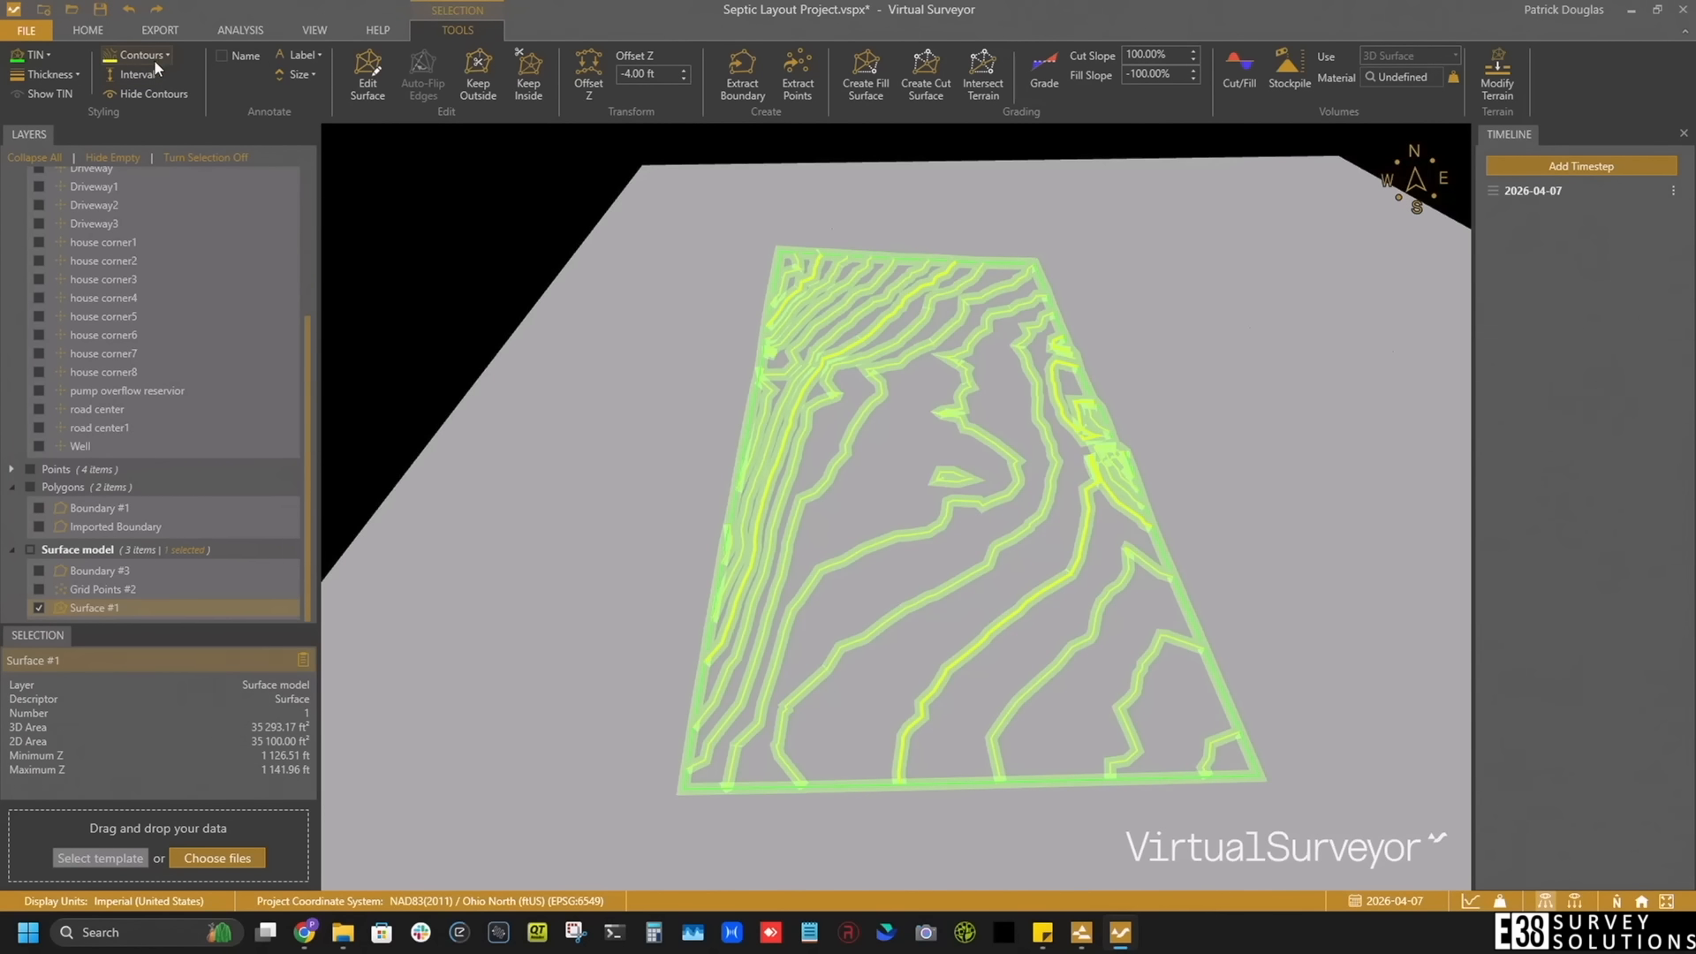
left_click(157, 56)
left_click(246, 75)
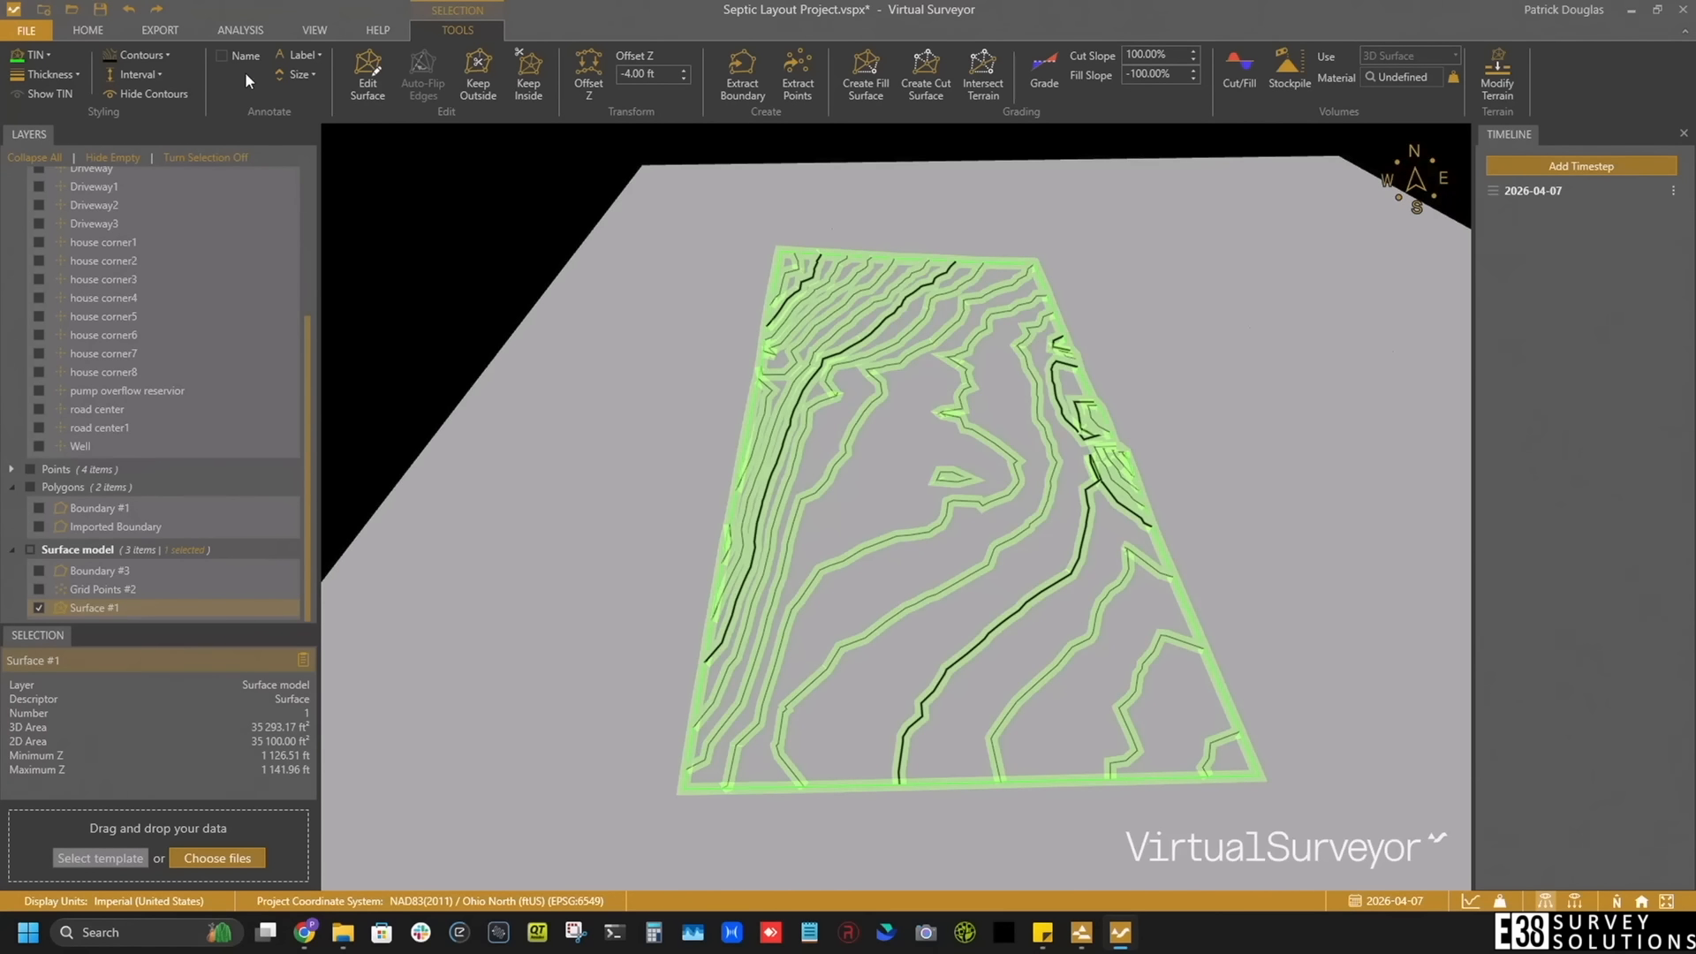
left_click(133, 73)
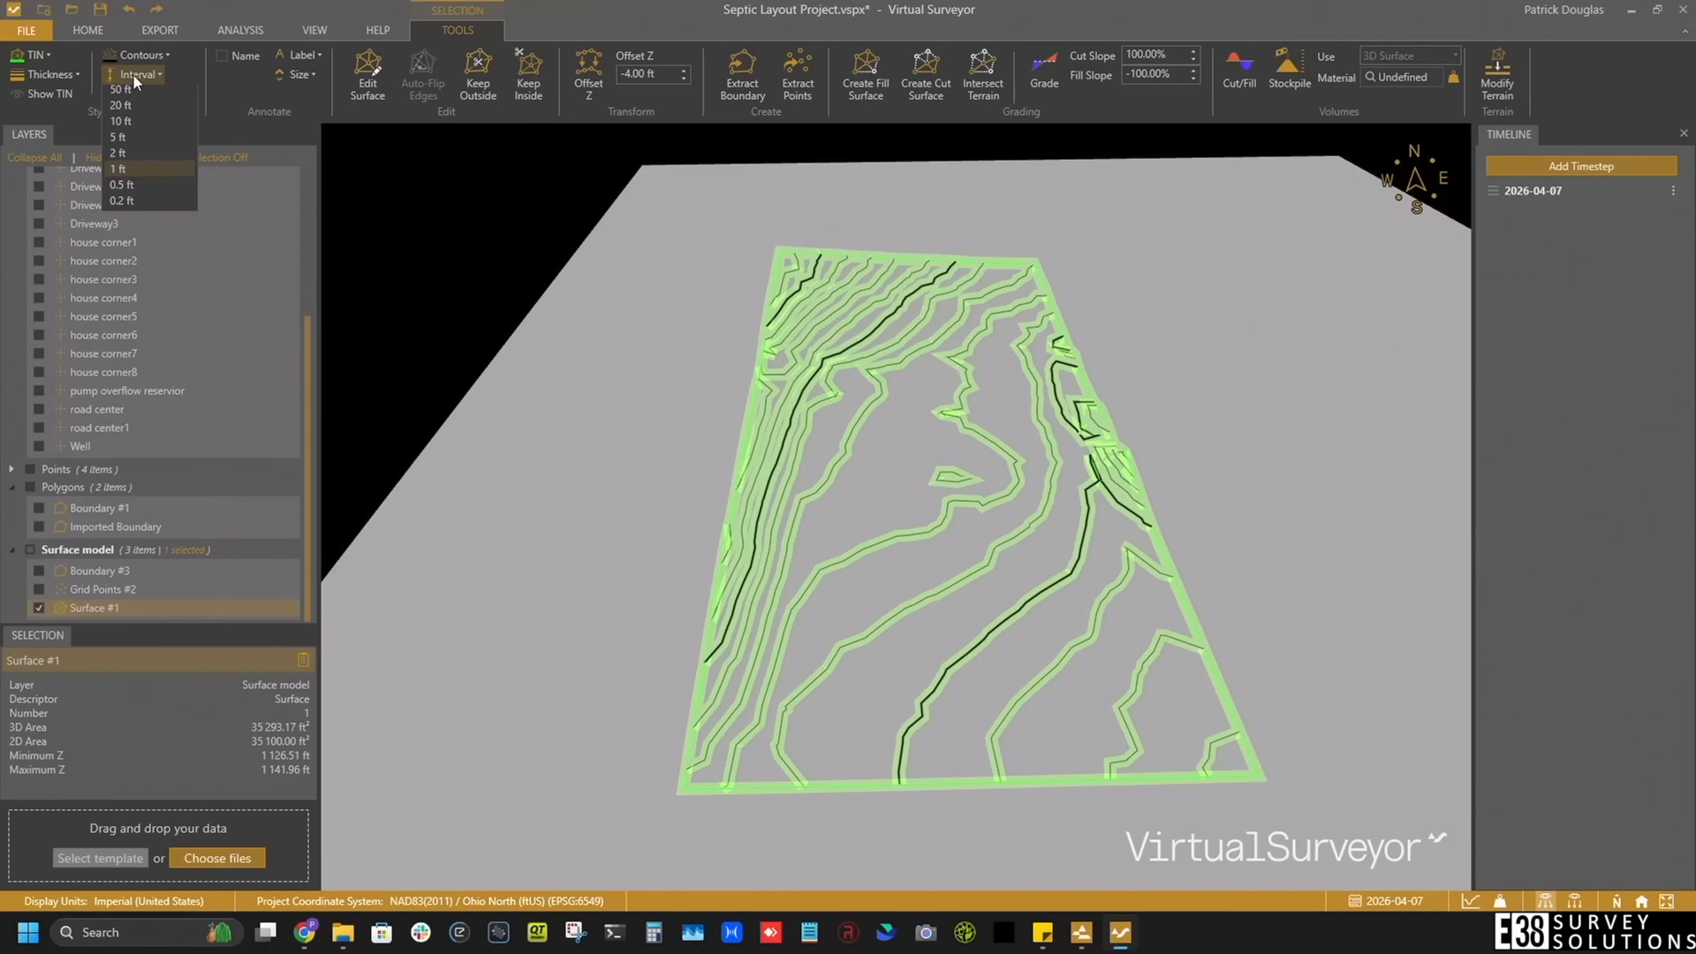
left_click(128, 159)
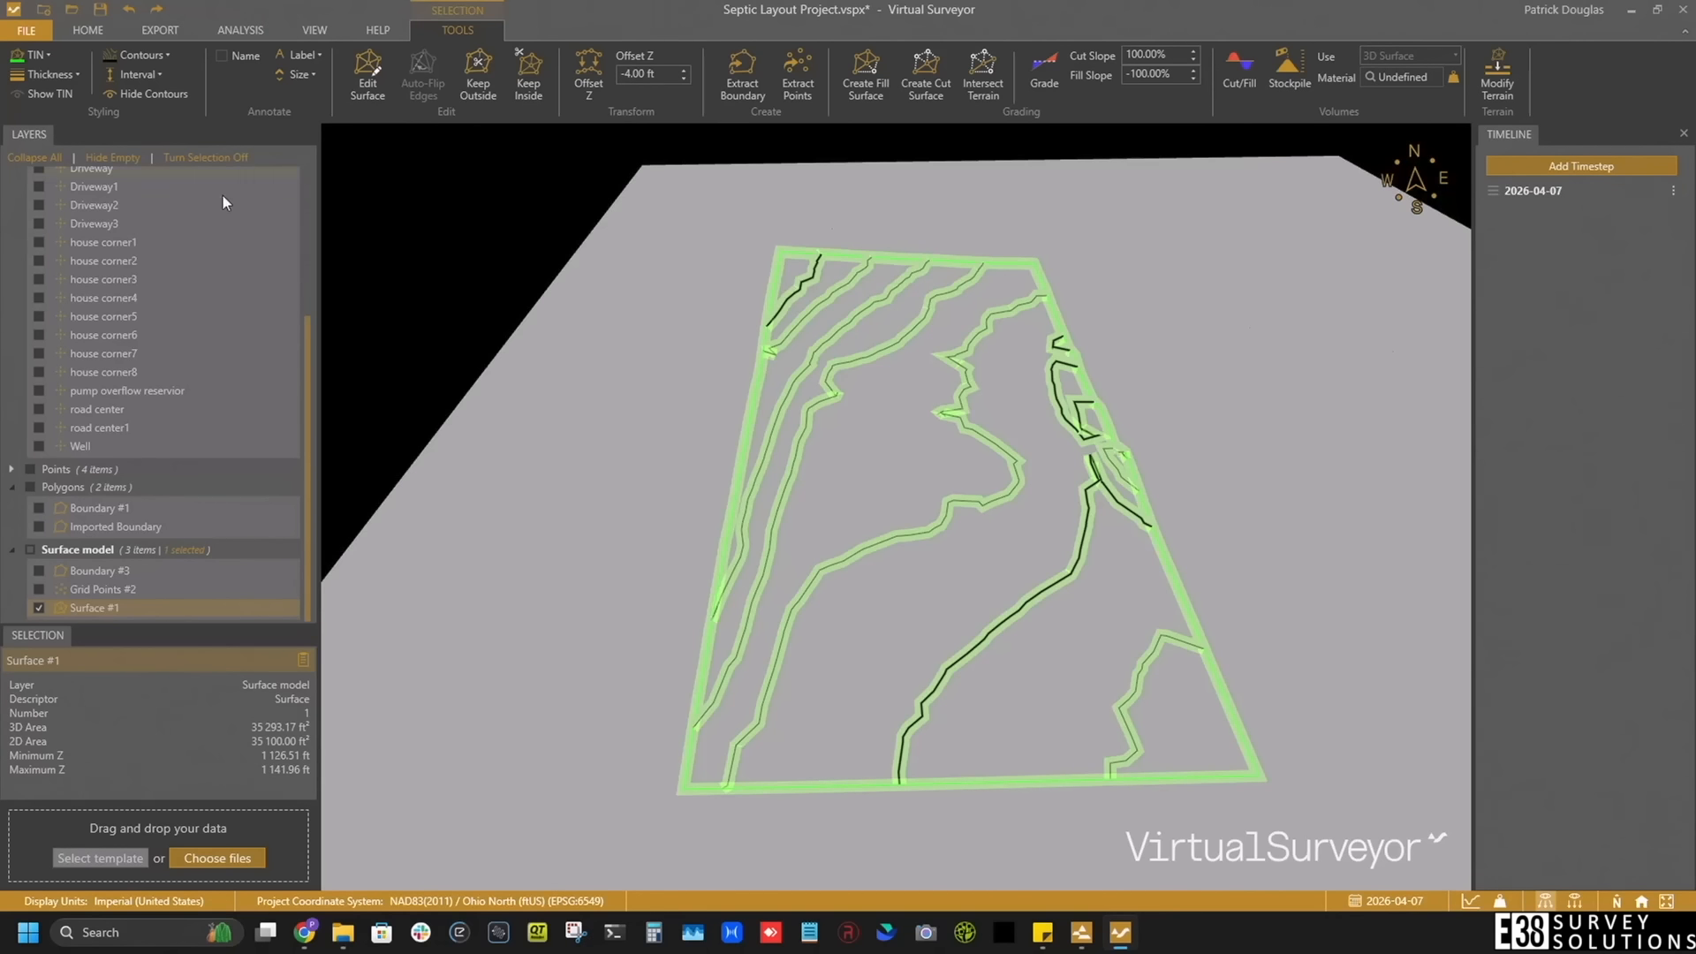
Step: Show the Well point and import the house footprint file from File Explorer
scroll(887, 477, "up", 1)
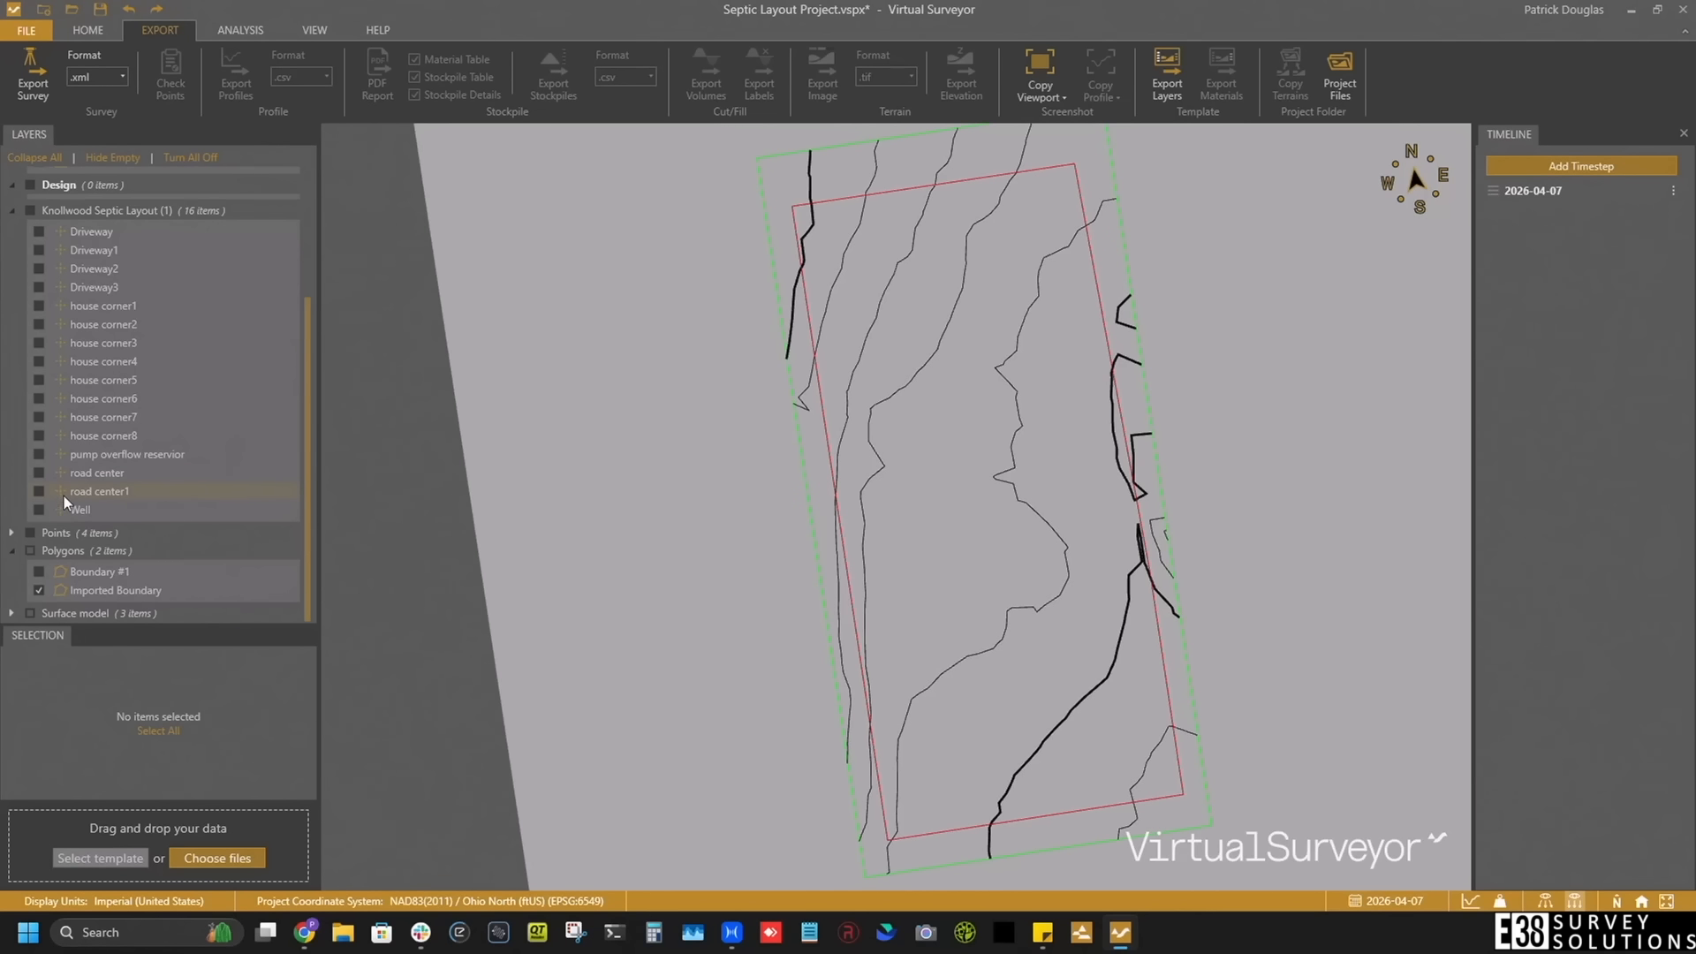
left_click(39, 511)
scroll(129, 535, "up", 3)
left_click(343, 932)
left_click(677, 630)
left_click_drag(860, 448, 204, 834)
left_click(1343, 278)
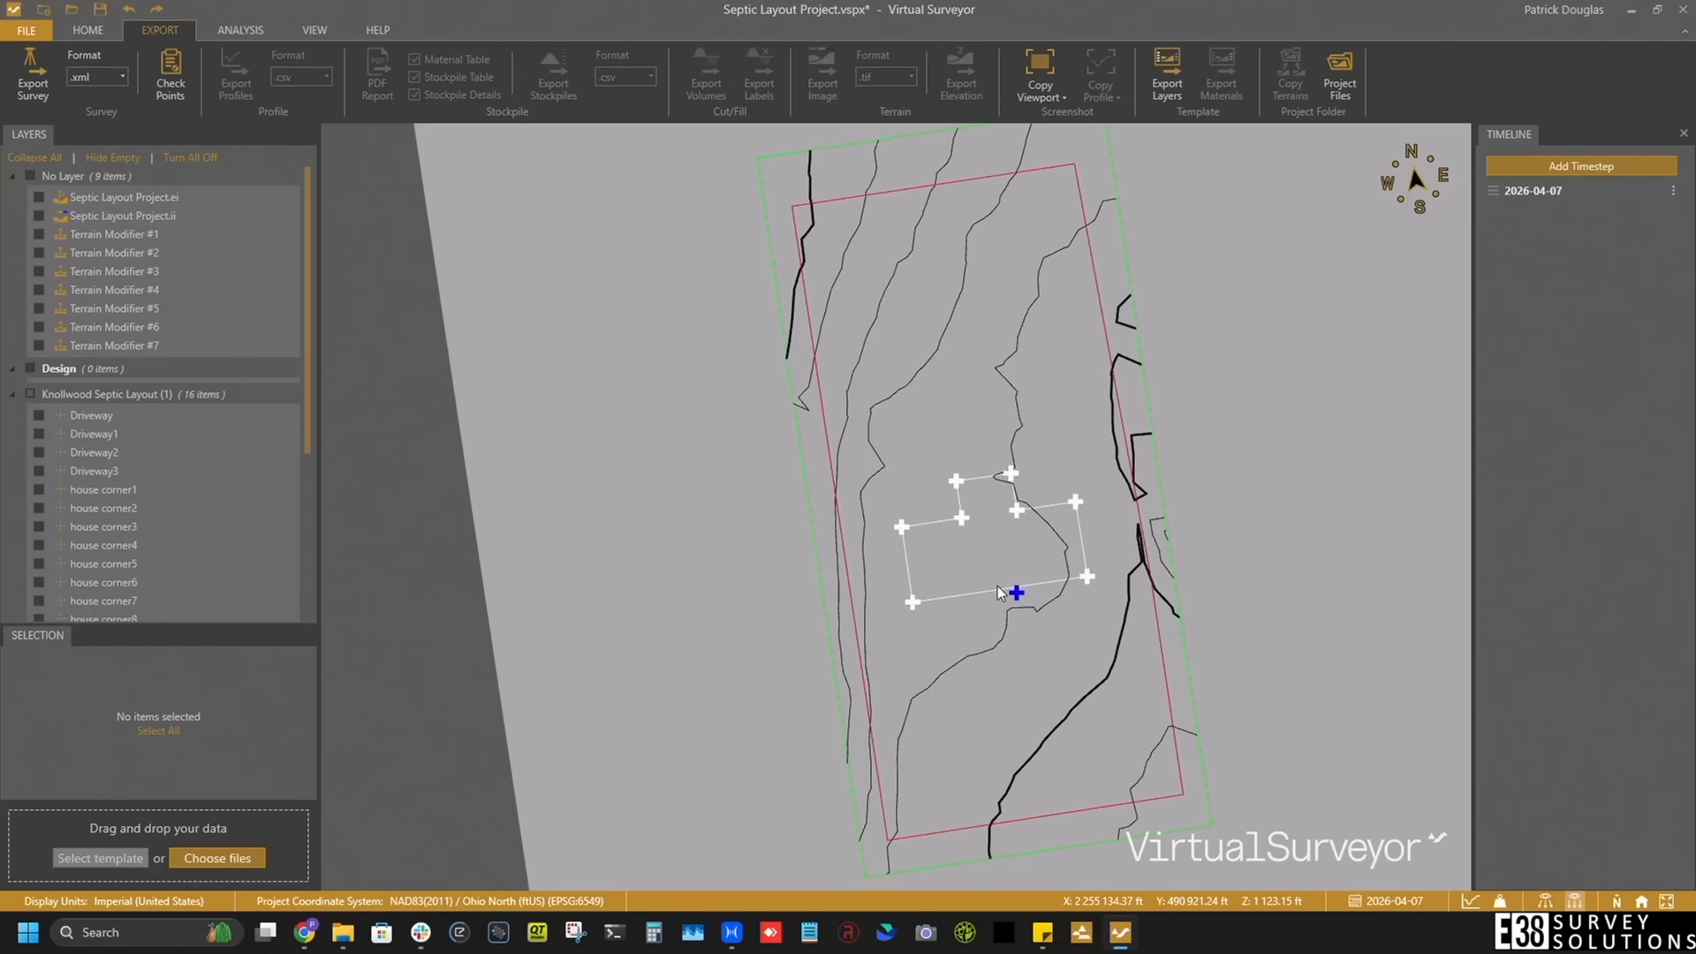
Step: Draw a center-first circle with a 50 ft radius around the Well point in the Design layer
scroll(1000, 592, "up", 4)
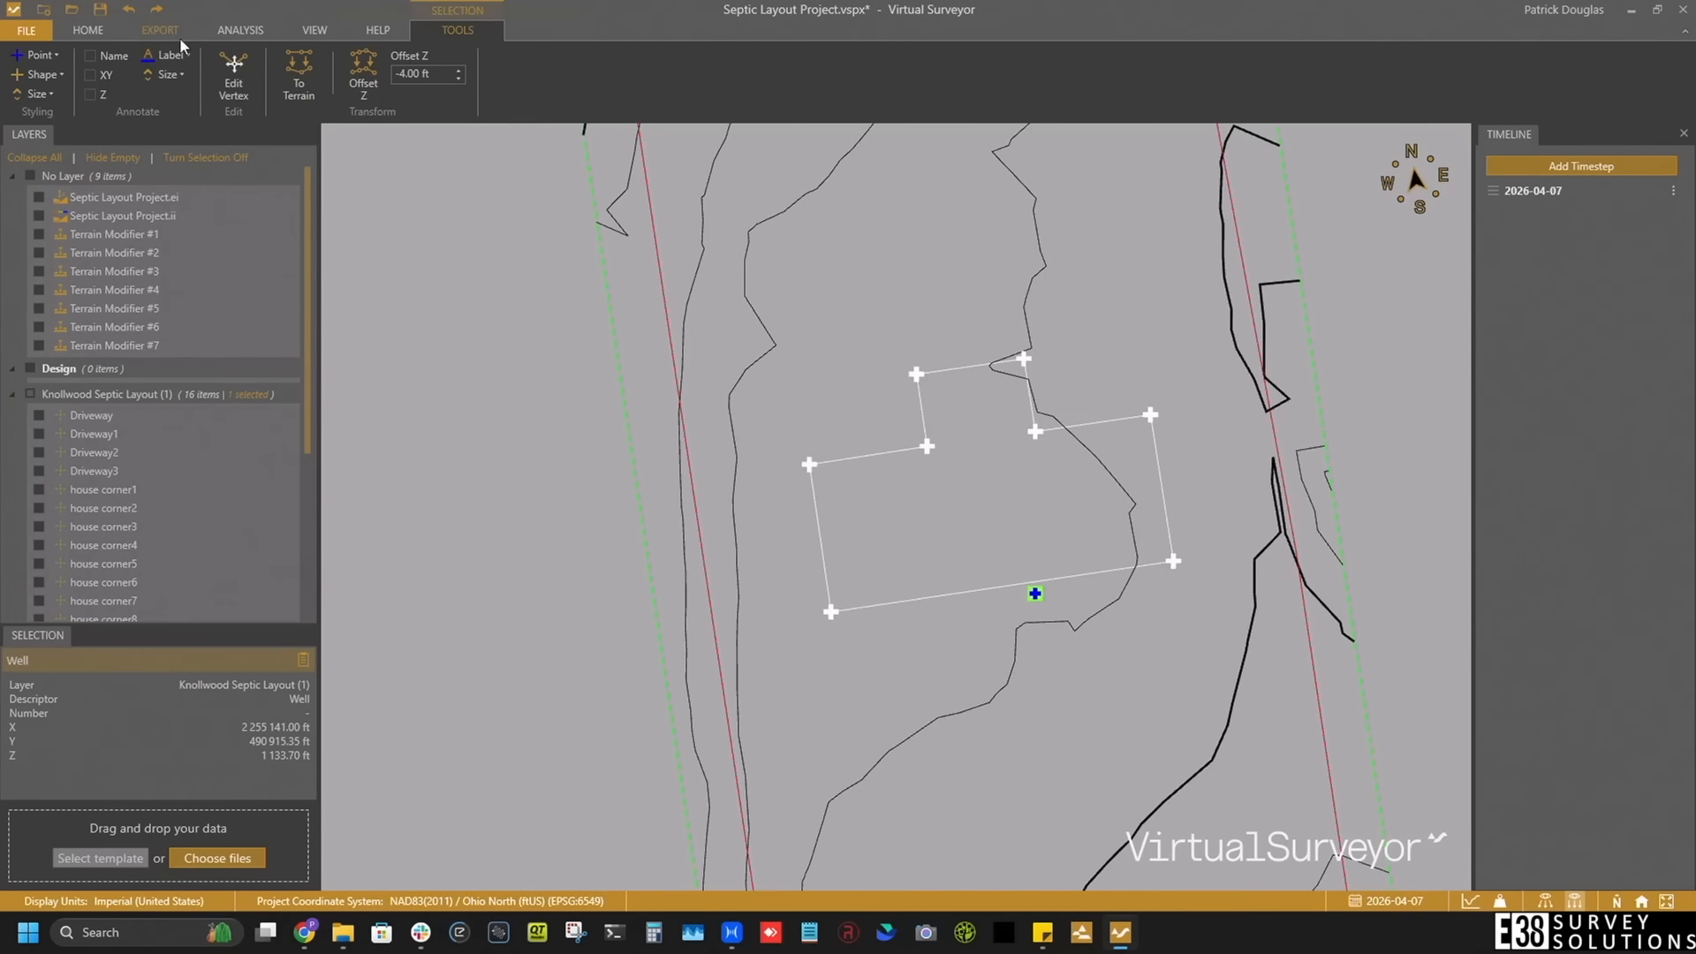
left_click(116, 33)
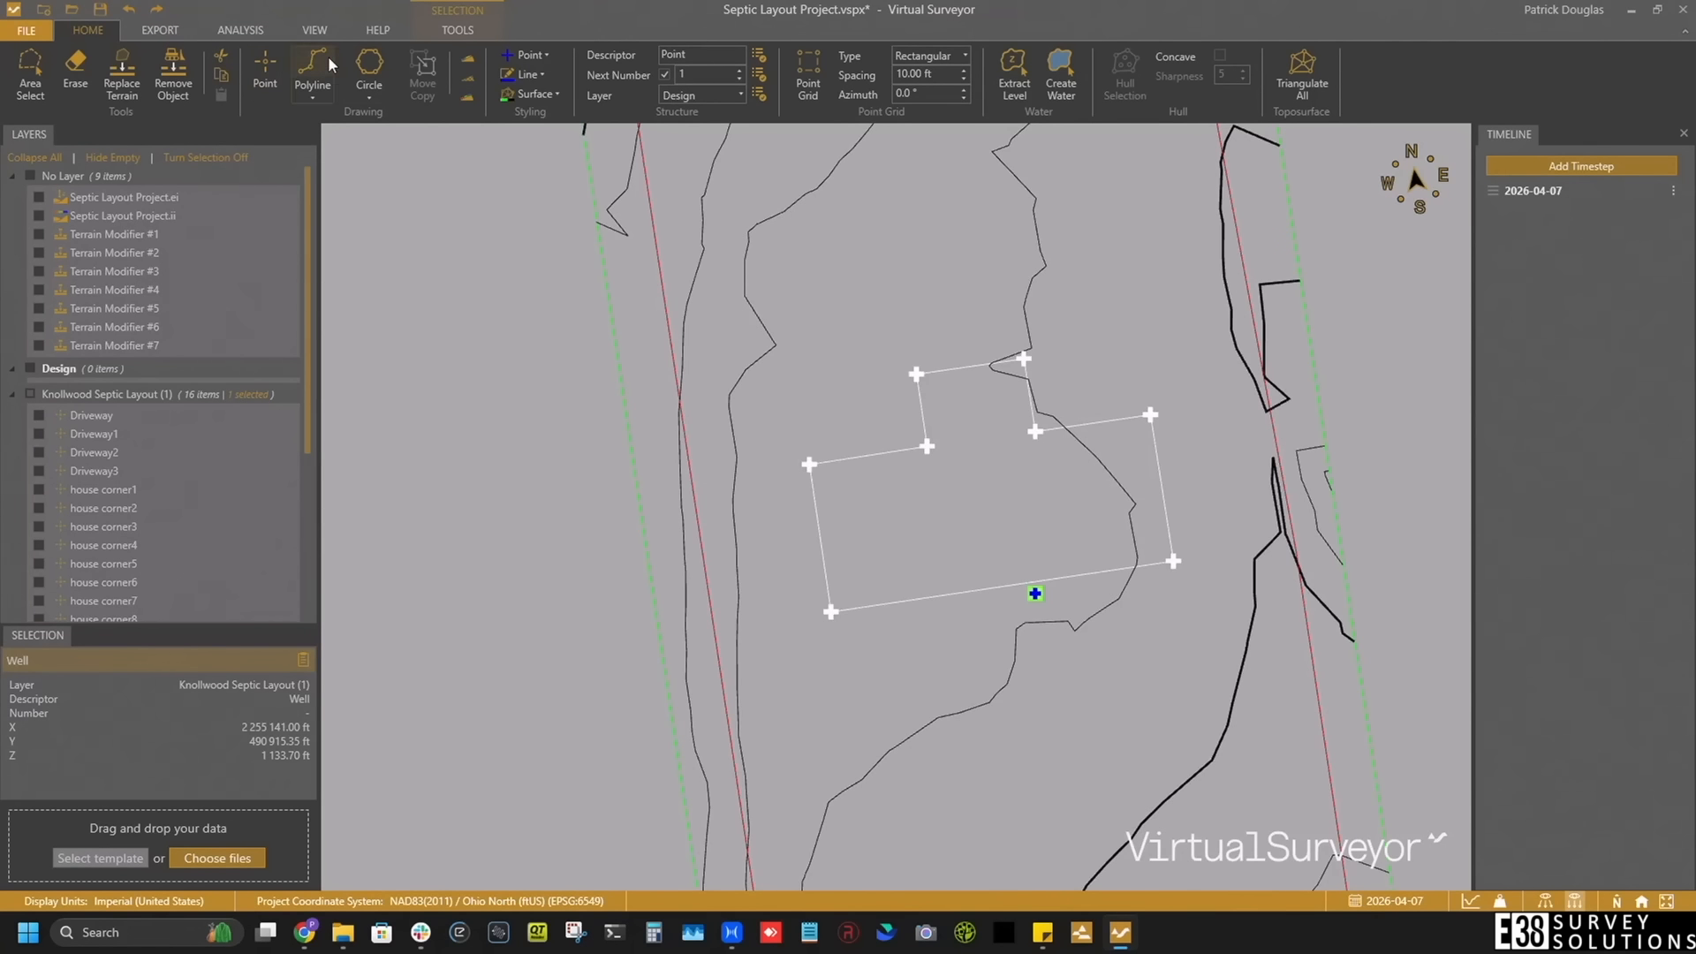
left_click(368, 69)
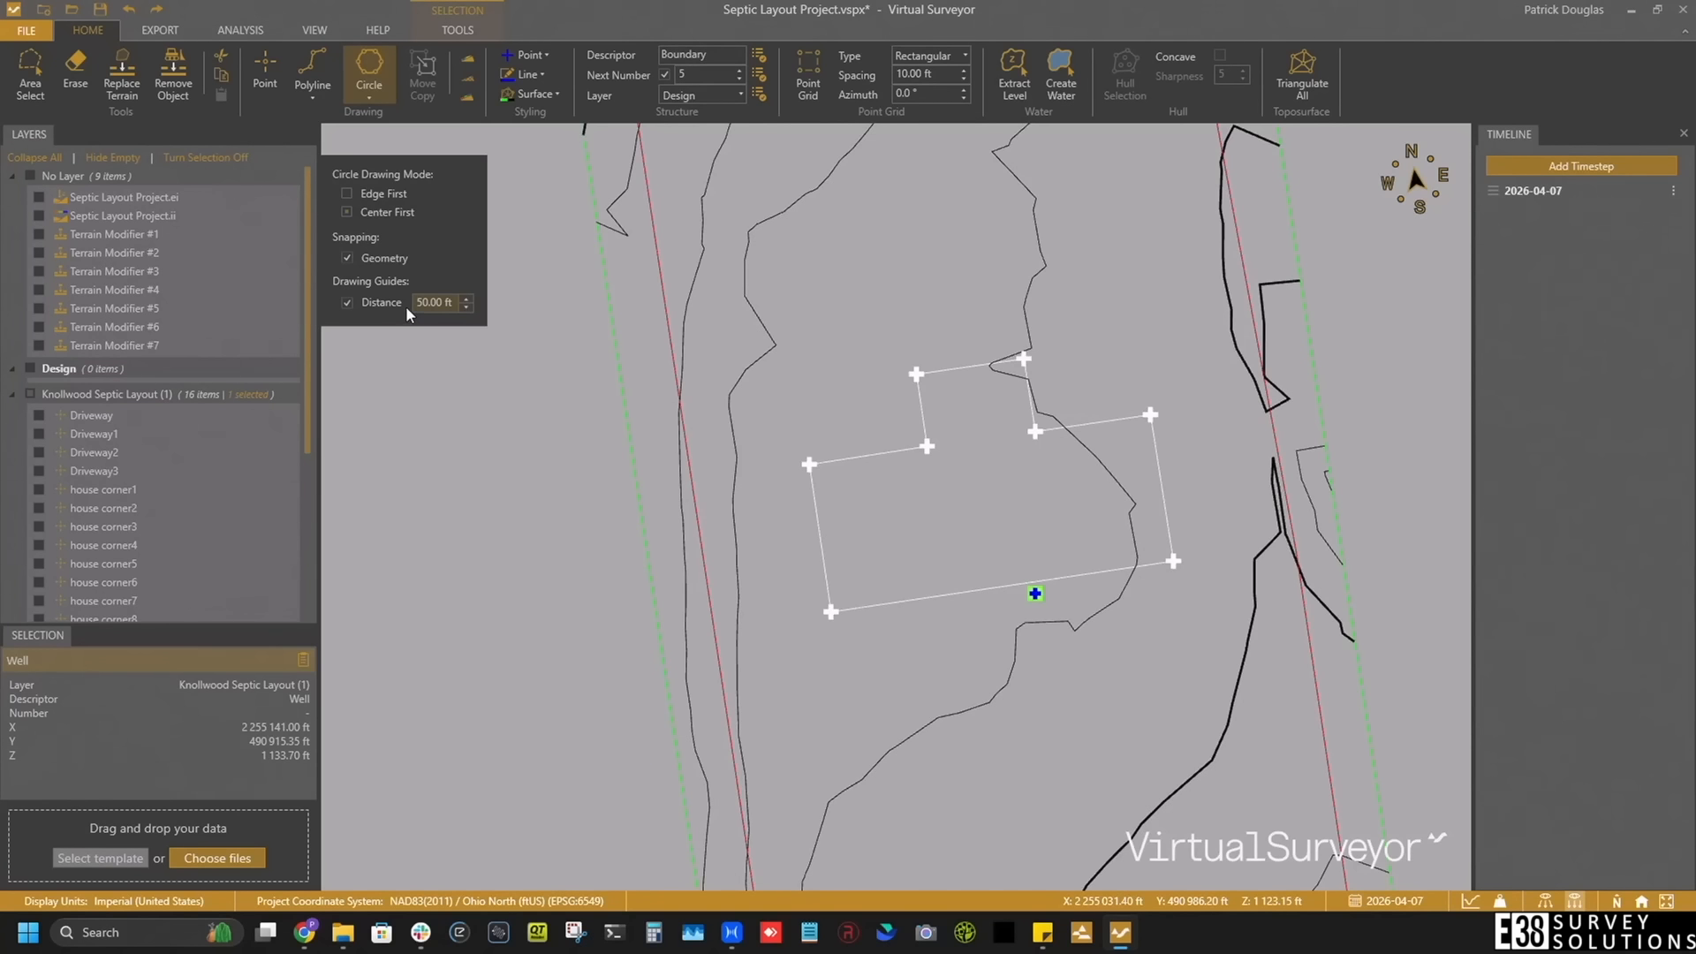
left_click(1036, 594)
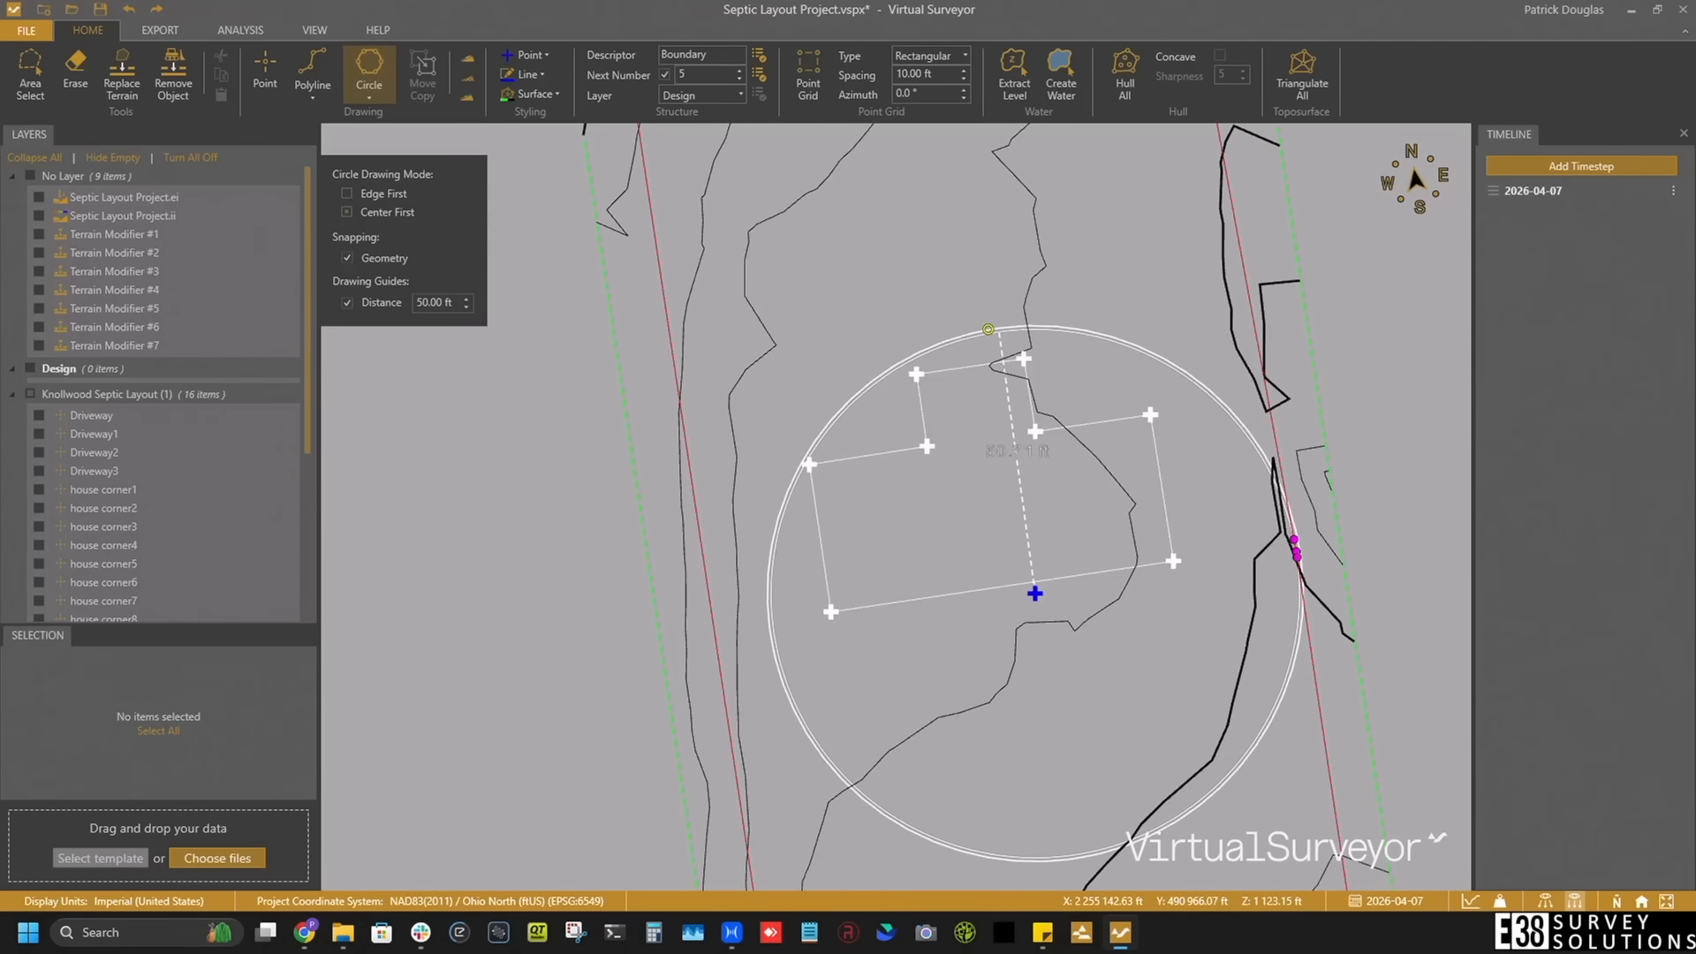
left_click(992, 333)
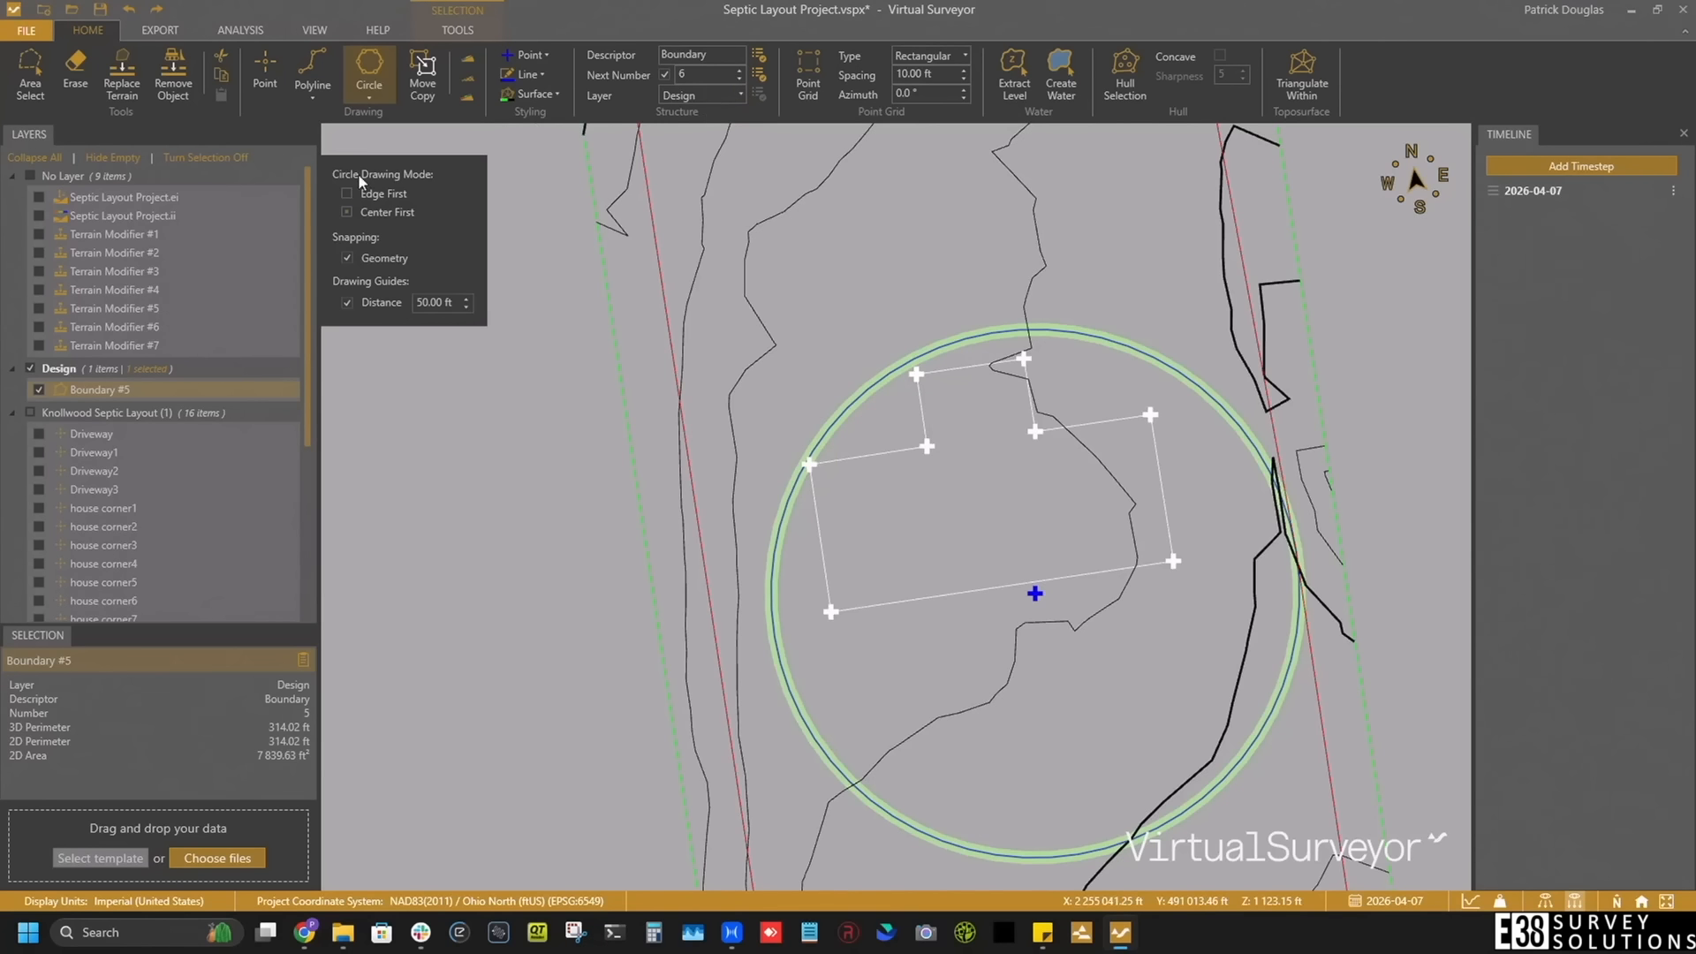
left_click(371, 76)
left_click(950, 487)
mouse_move(956, 500)
left_mouse_down()
mouse_move(904, 382)
mouse_move(1003, 485)
mouse_move(1026, 642)
left_mouse_up()
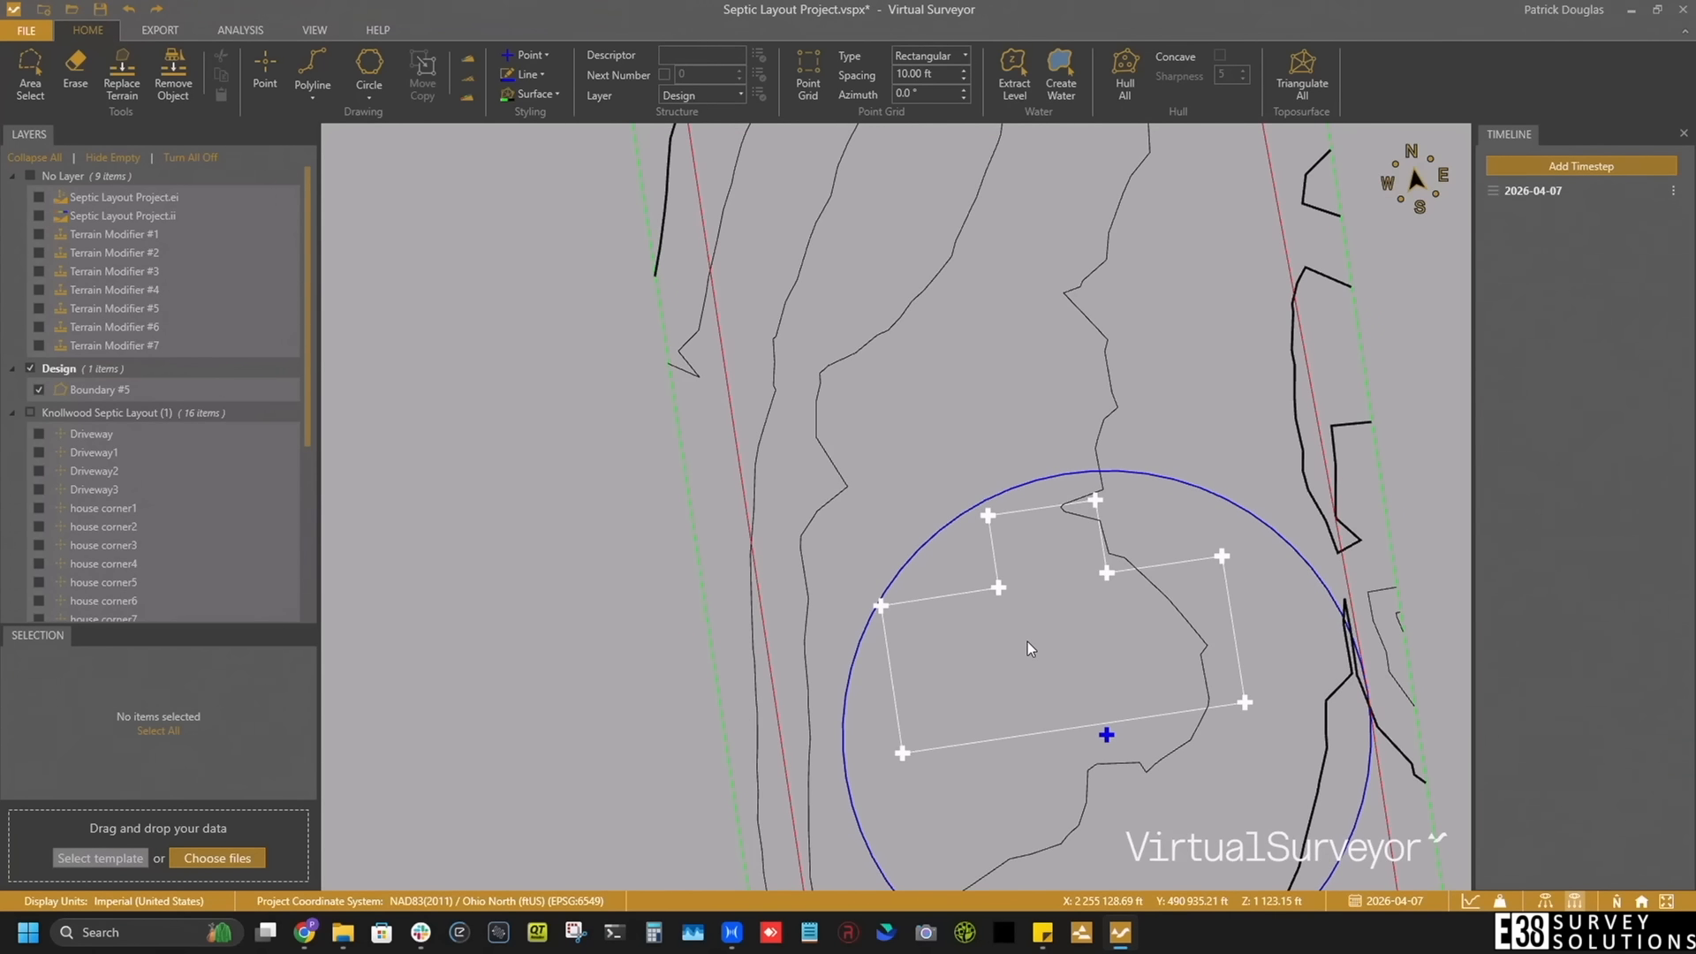
Step: Draw a small rectangle with a 6 ft side, about 26.7 ft², just northwest of the house footprint, and set its line color to black
left_click(371, 79)
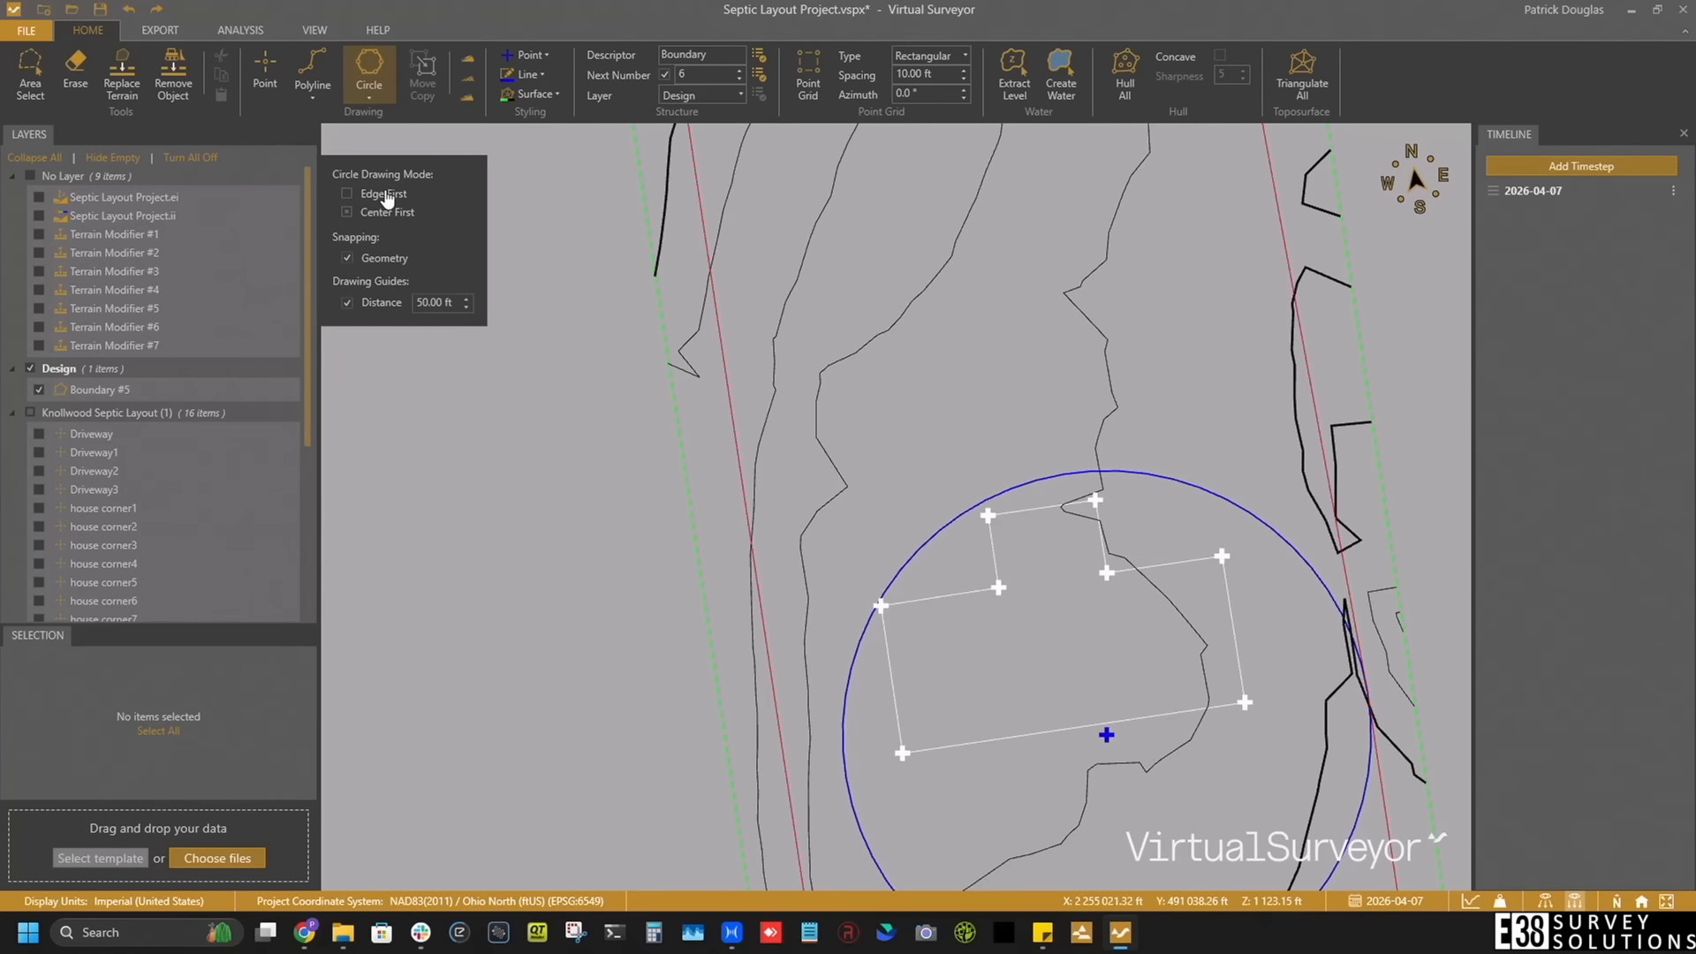
left_click(371, 99)
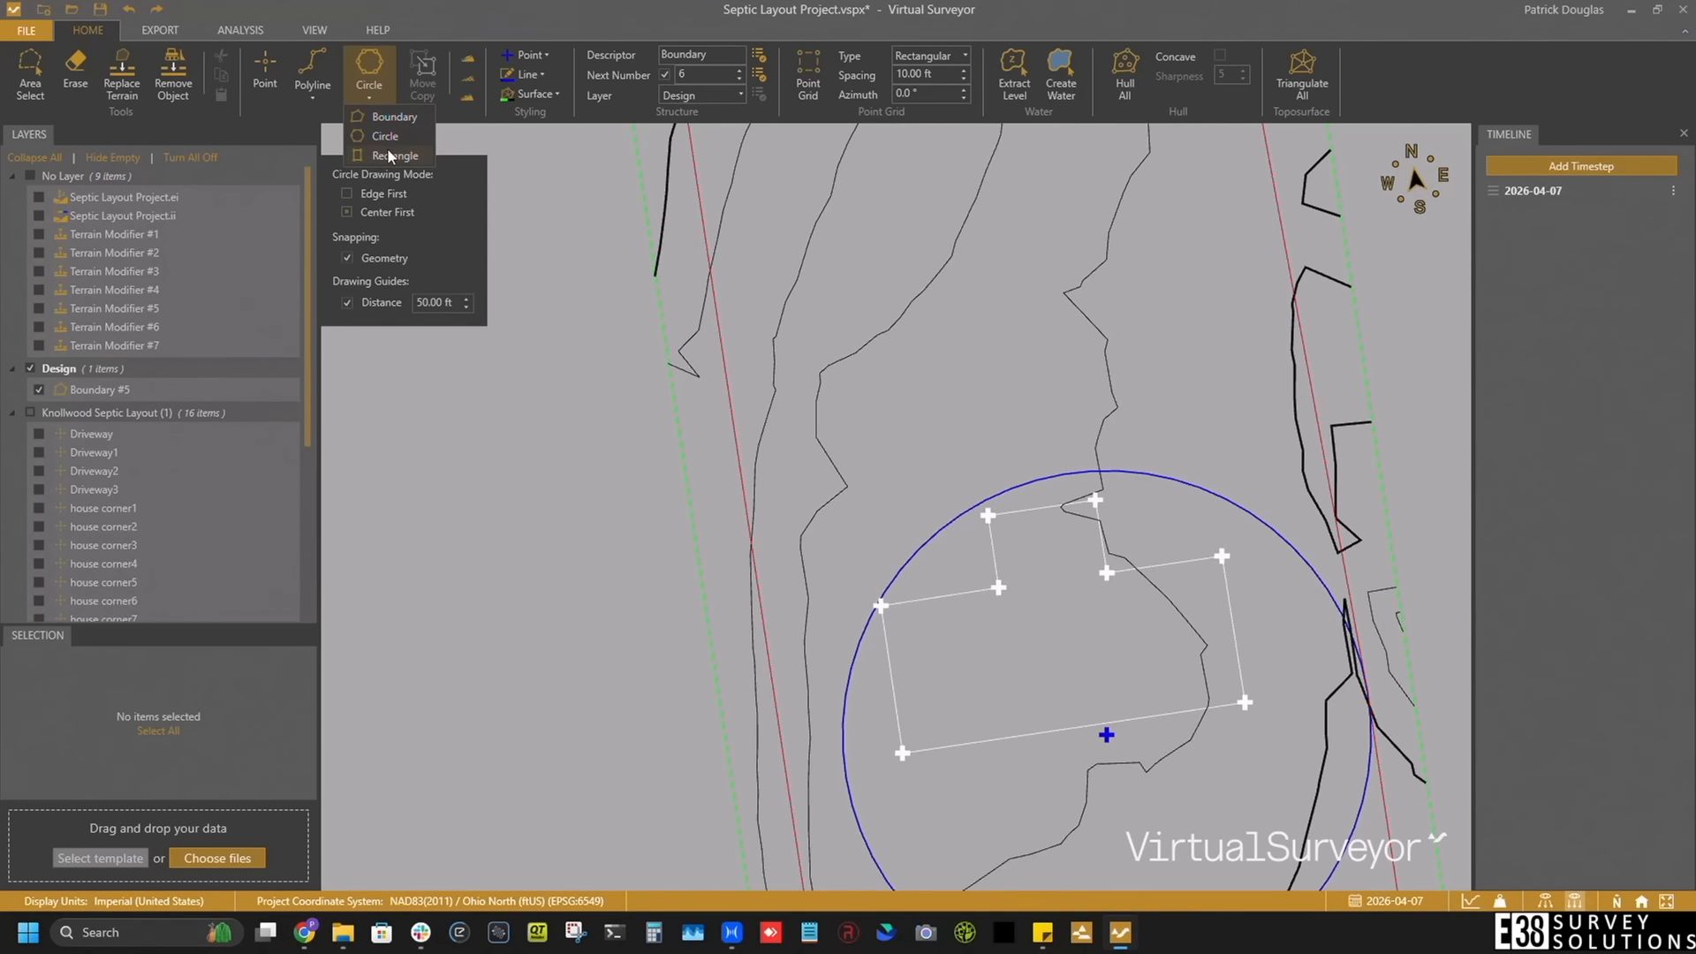
left_click(390, 157)
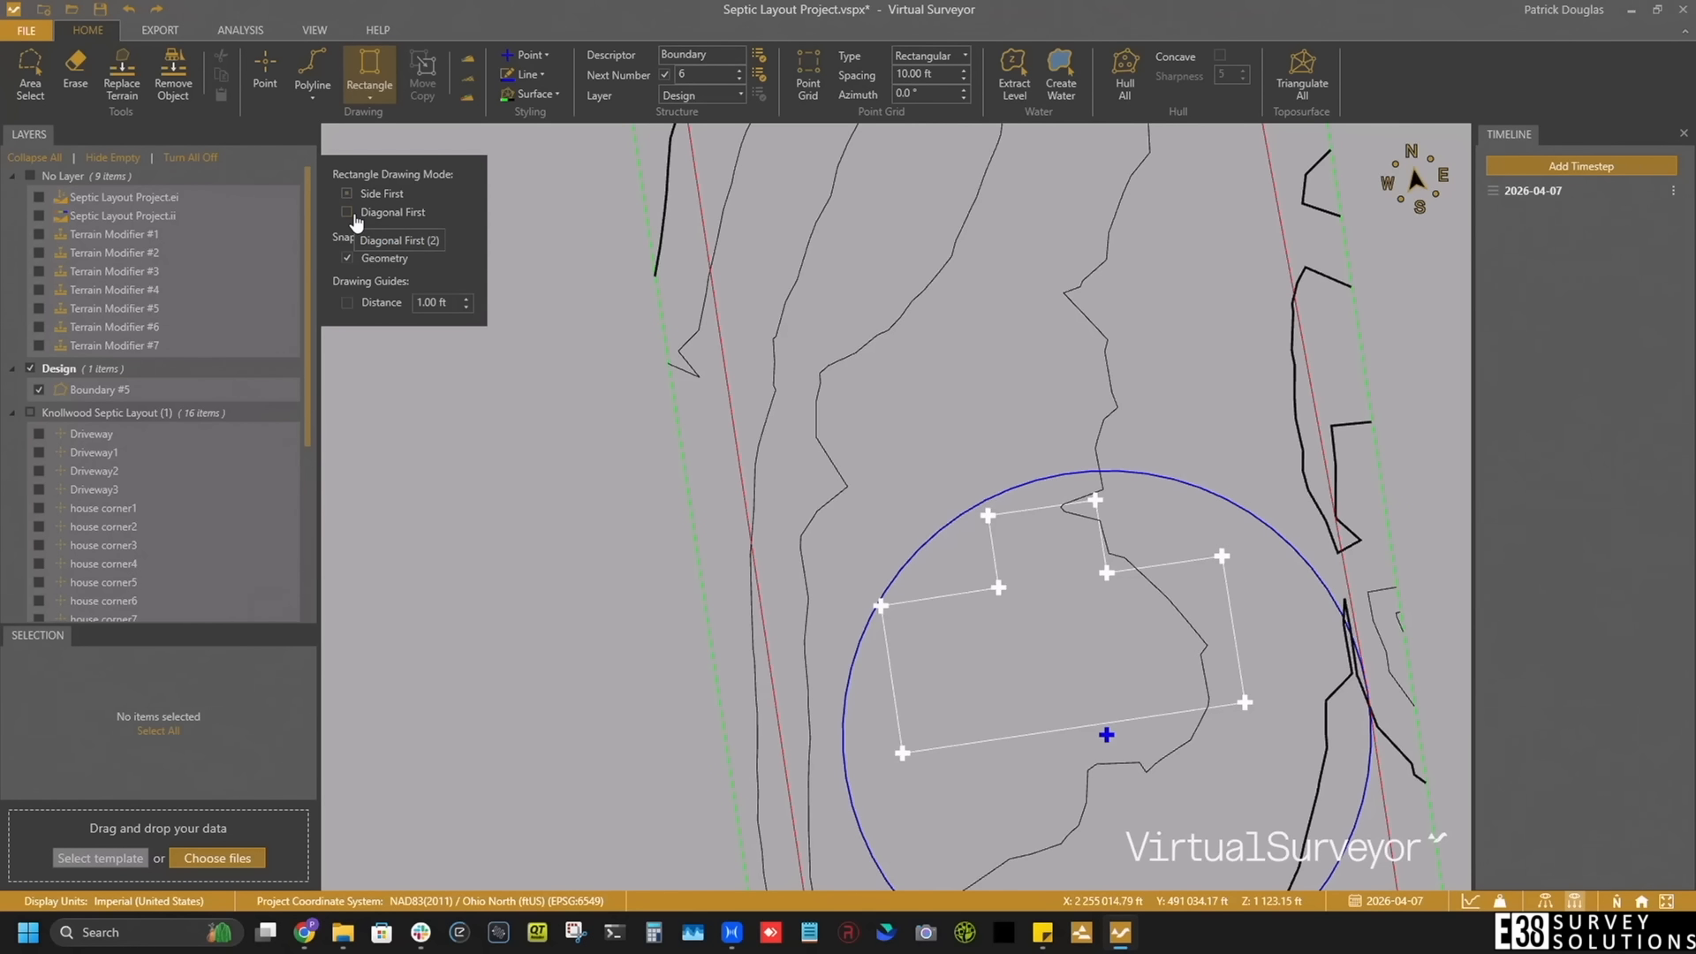
left_click(465, 307)
left_click_drag(452, 303, 413, 302)
type("6")
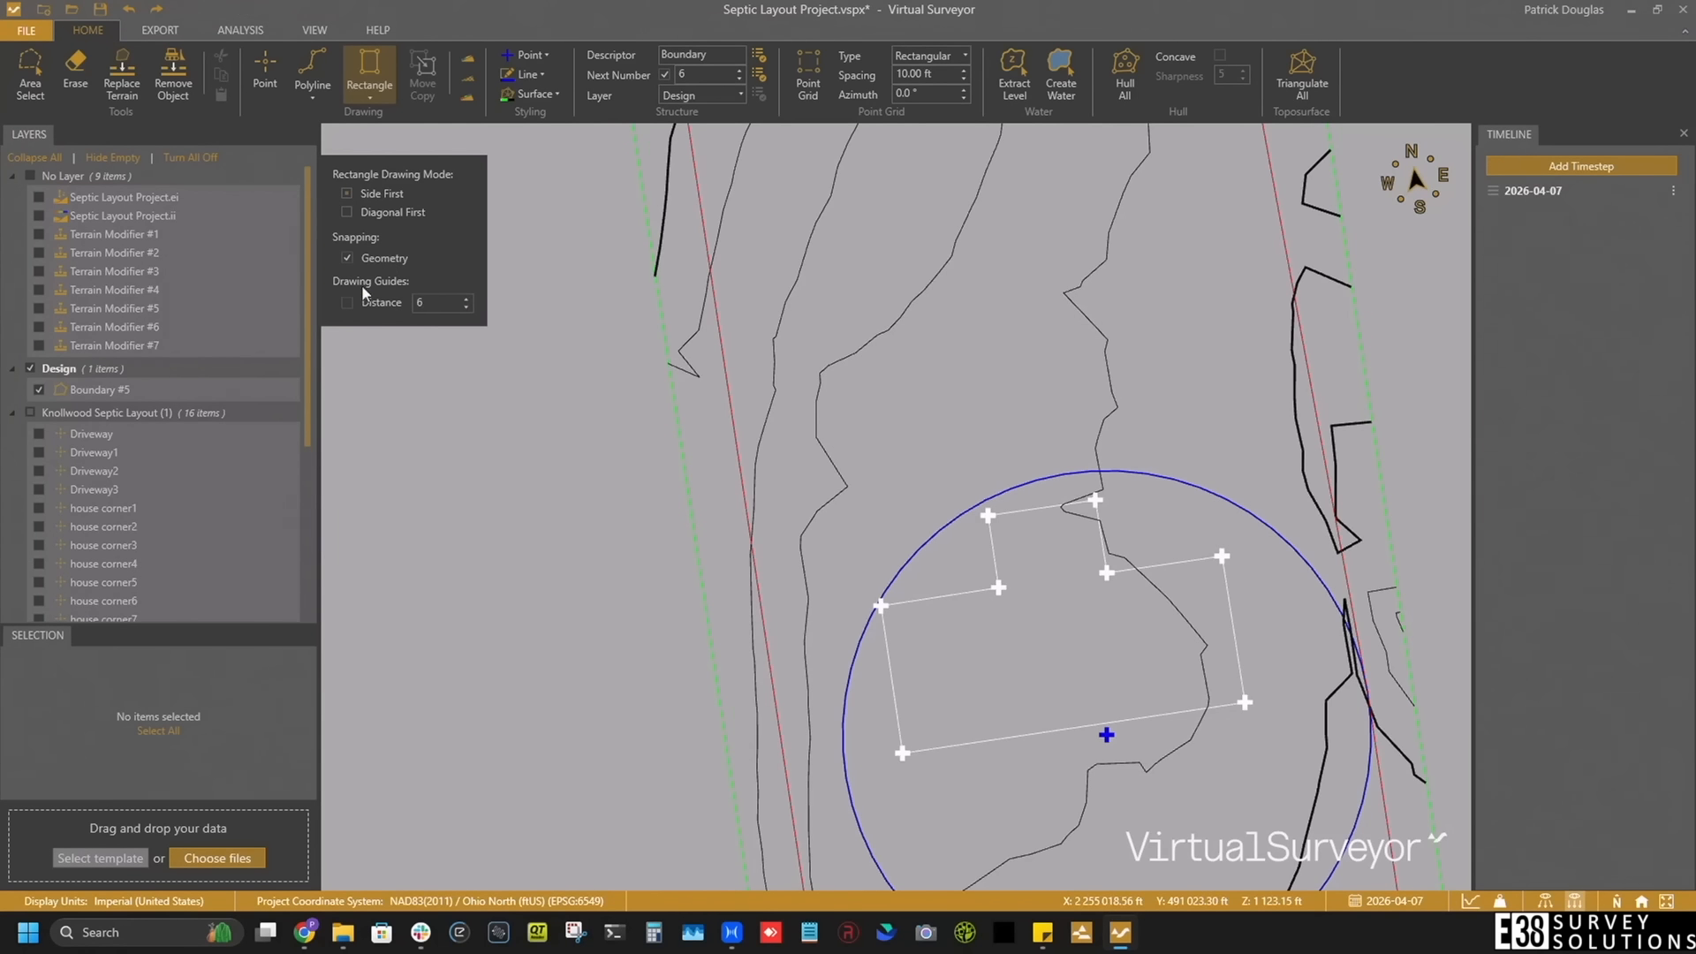
left_click(347, 303)
left_click(856, 512)
left_click(859, 544)
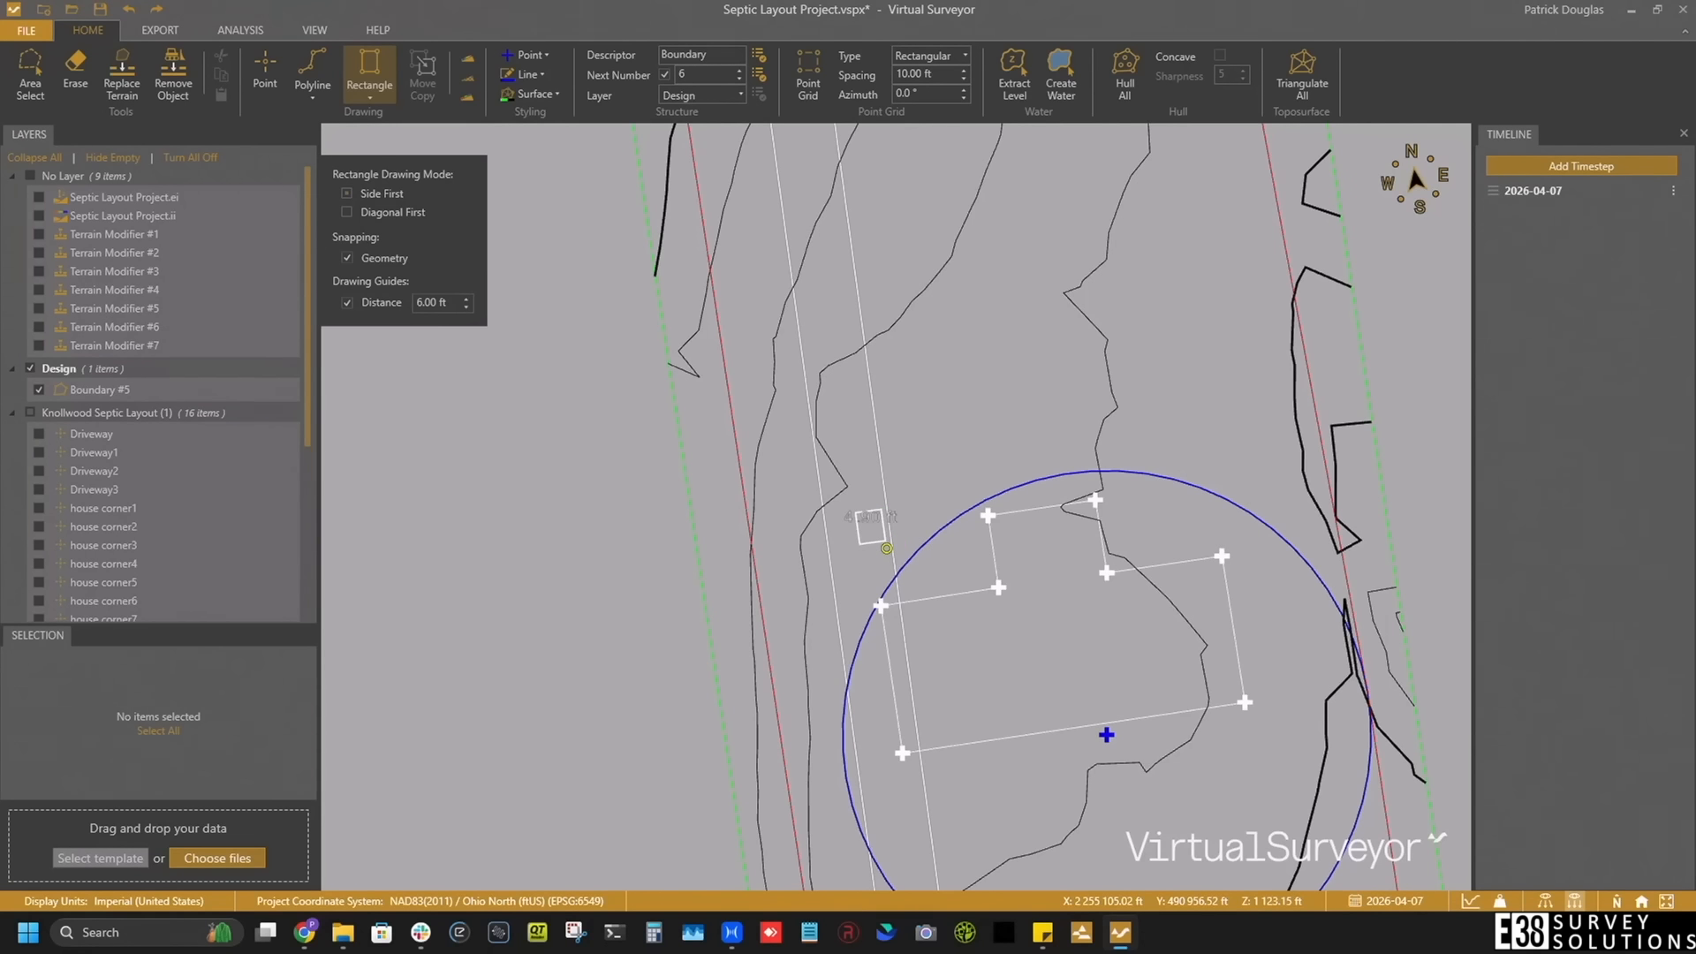
left_click(886, 540)
left_click(528, 74)
left_click(554, 95)
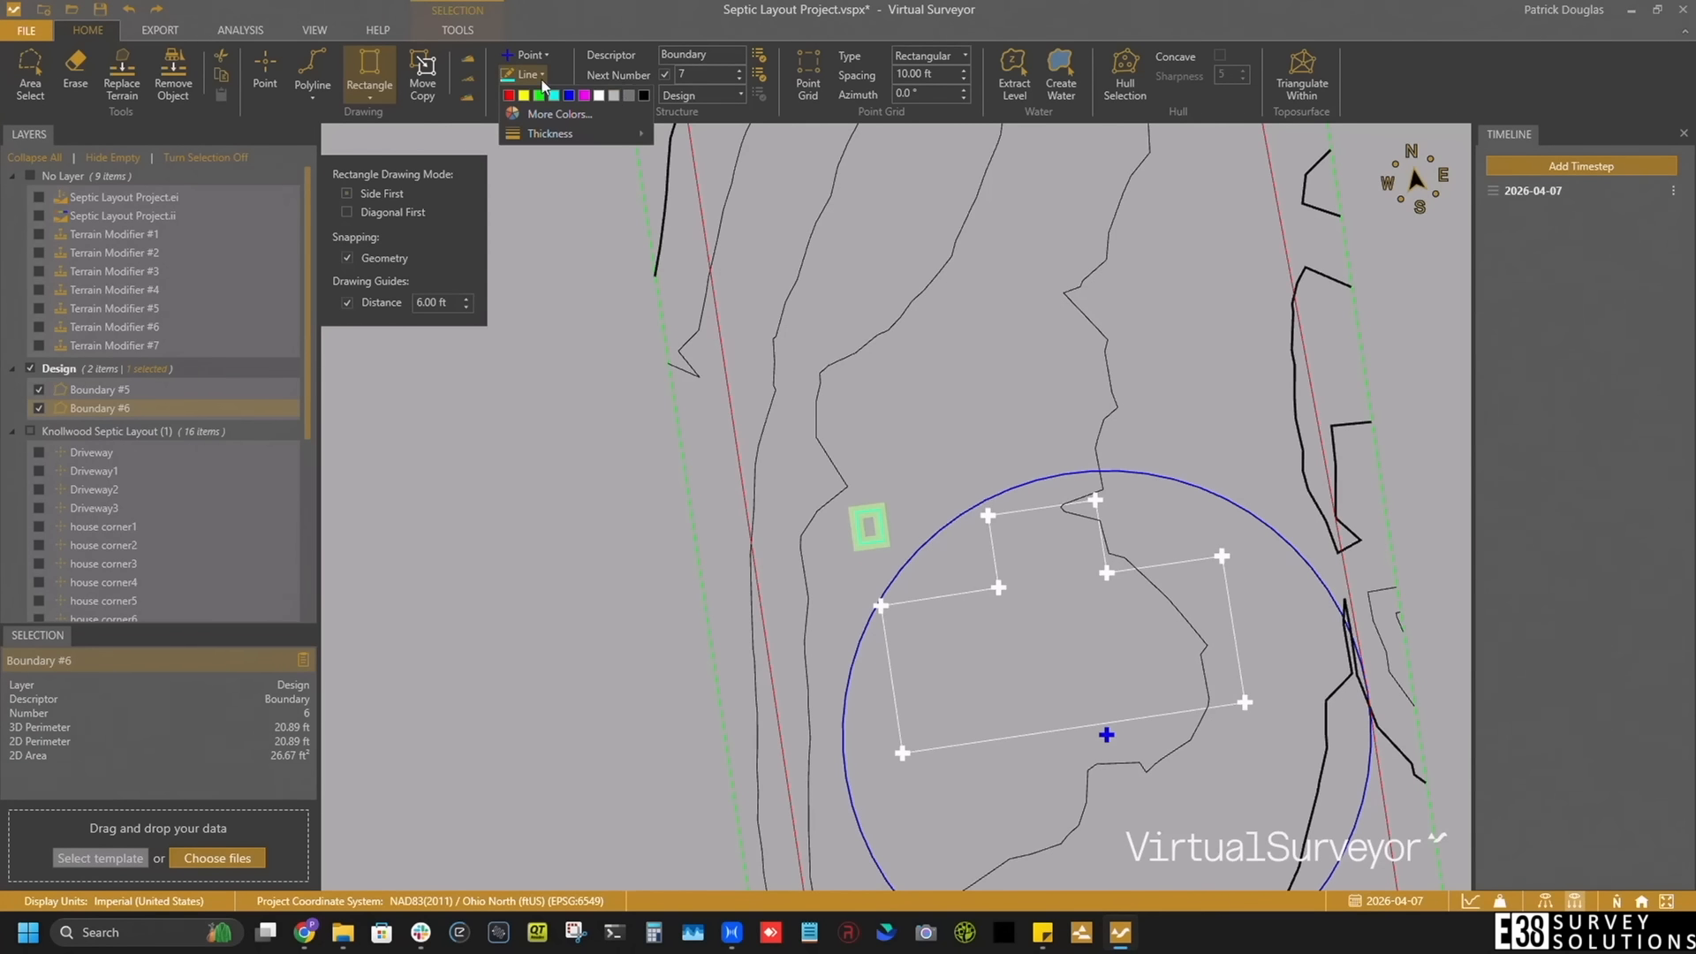
Step: Draw a line about 12 ft long from the small rectangle's south side midpoint to the house's northwest corner
left_click(313, 71)
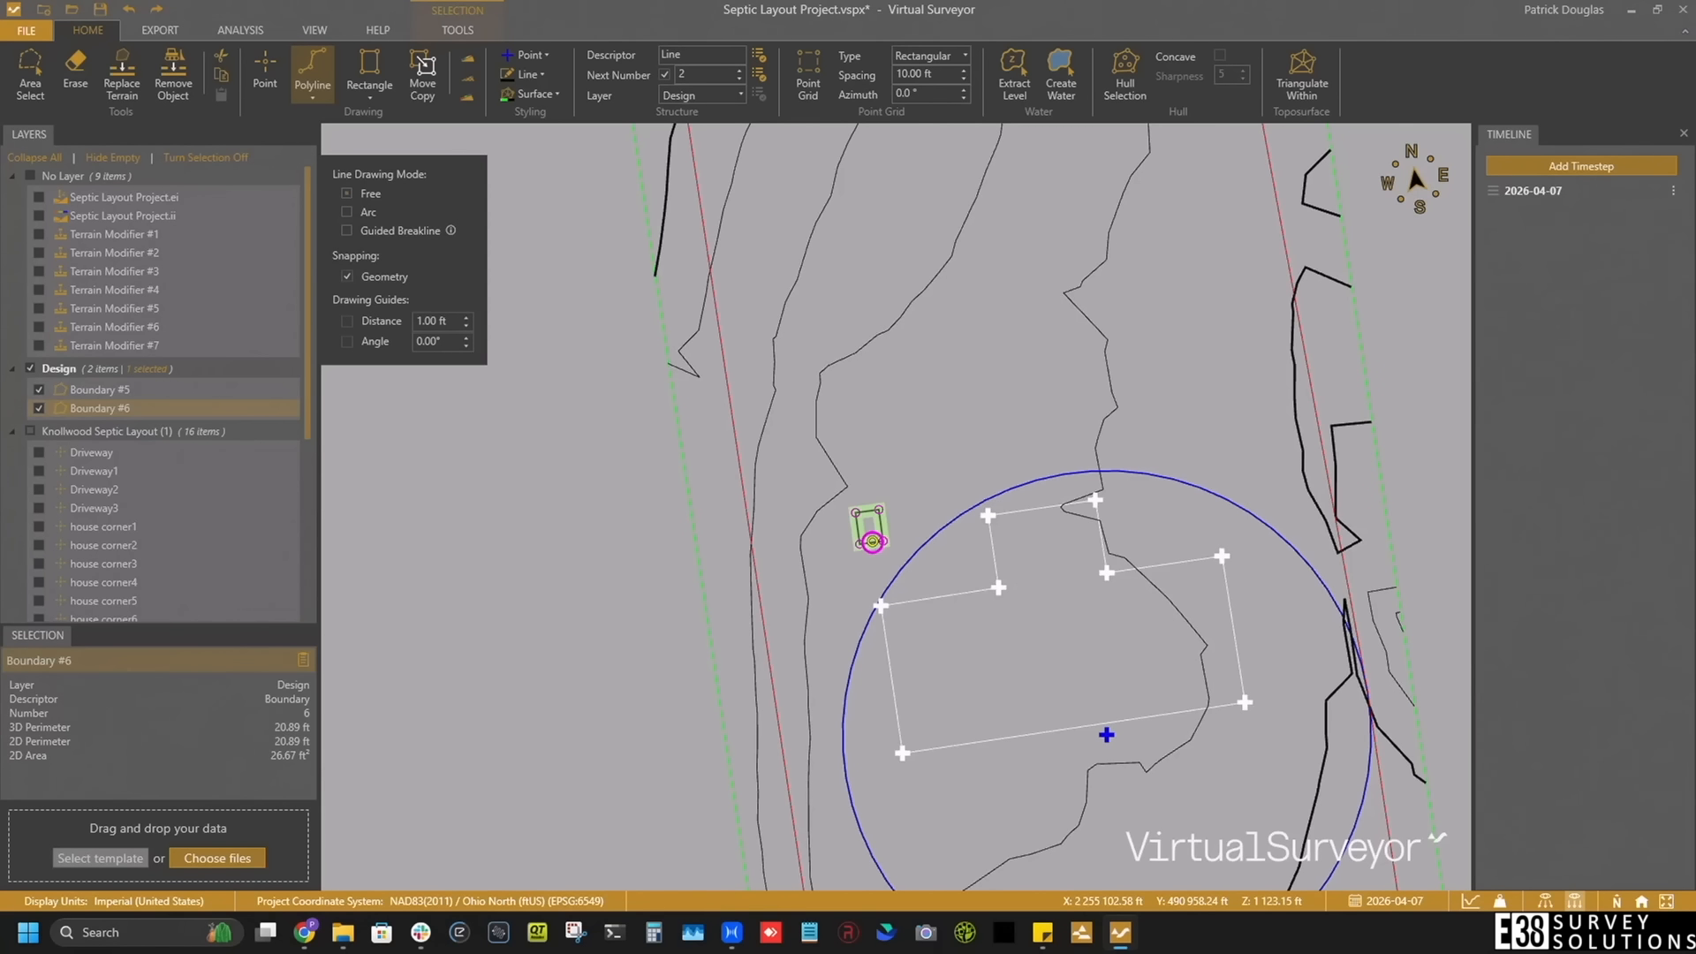
left_click(872, 541)
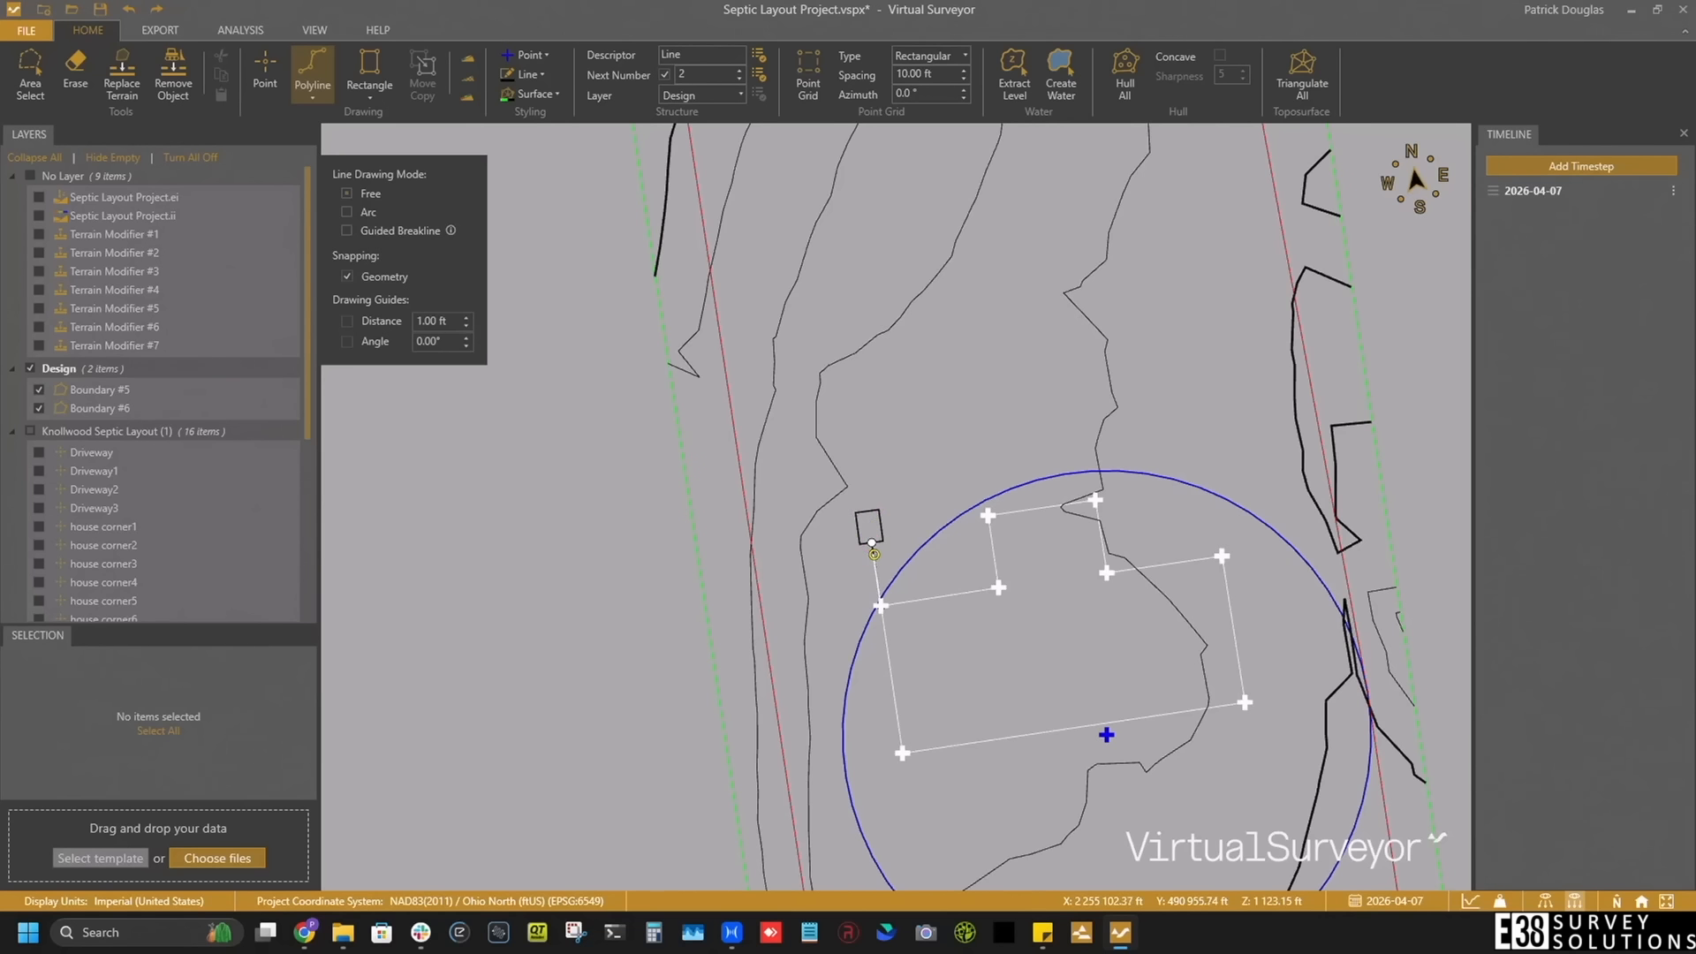
double_click(881, 605)
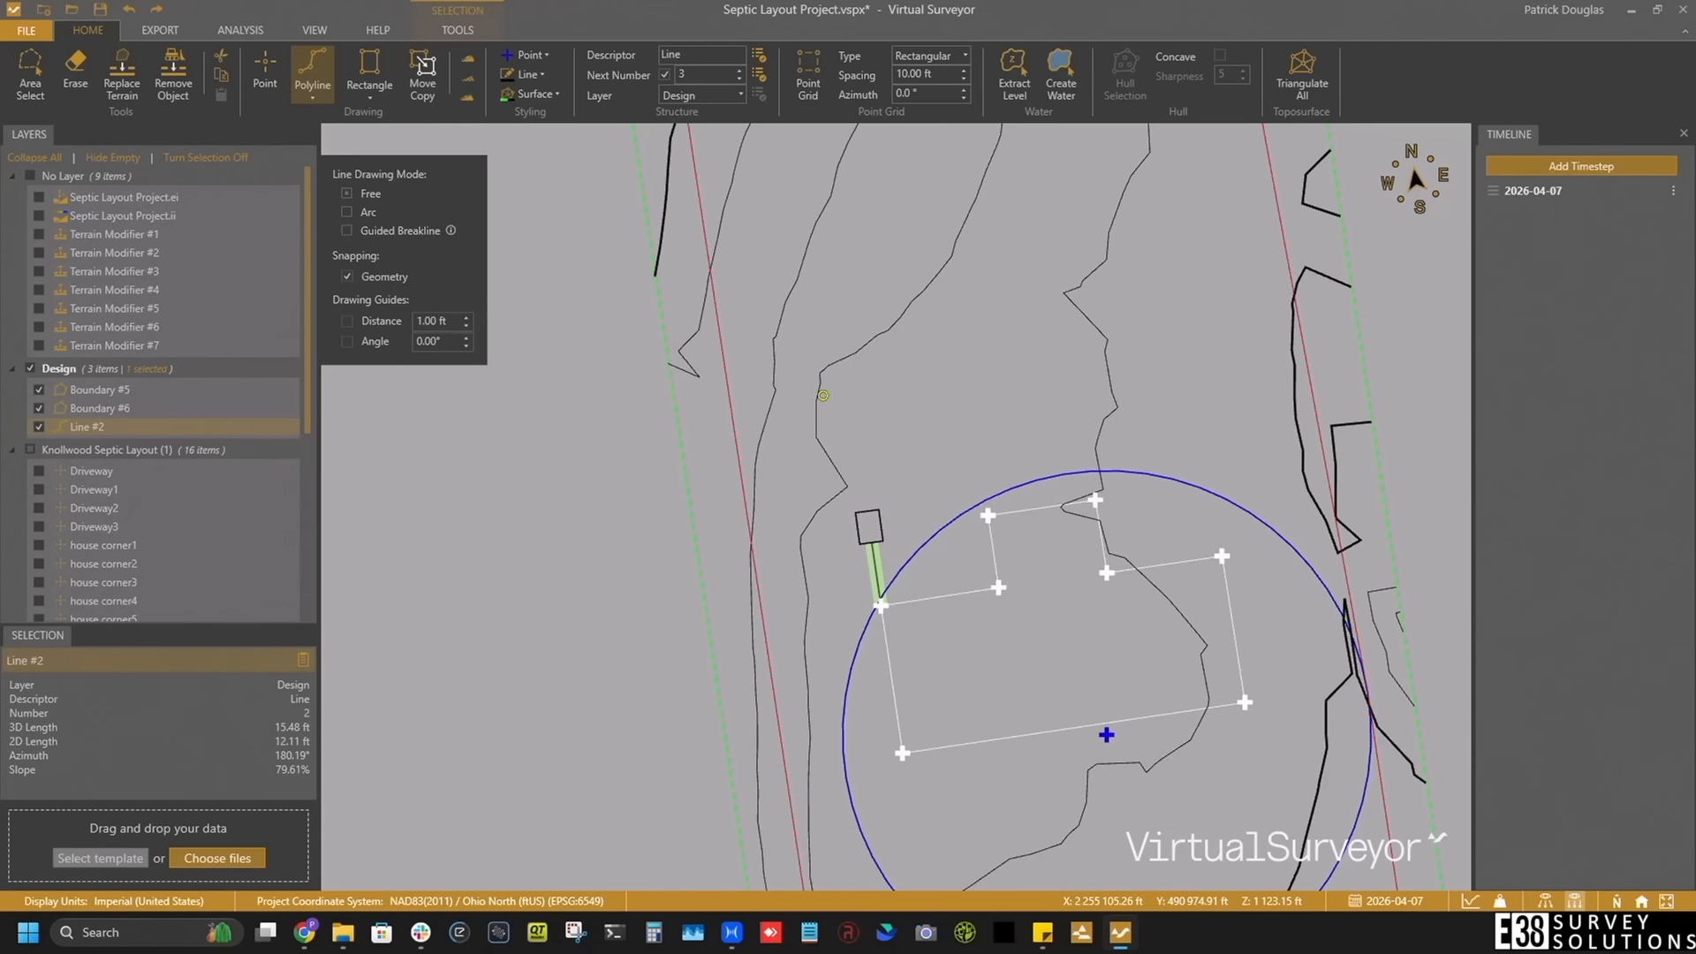
Step: Draw a 75 ft line northward from the midpoint of the small rectangle's north side
left_click(866, 511)
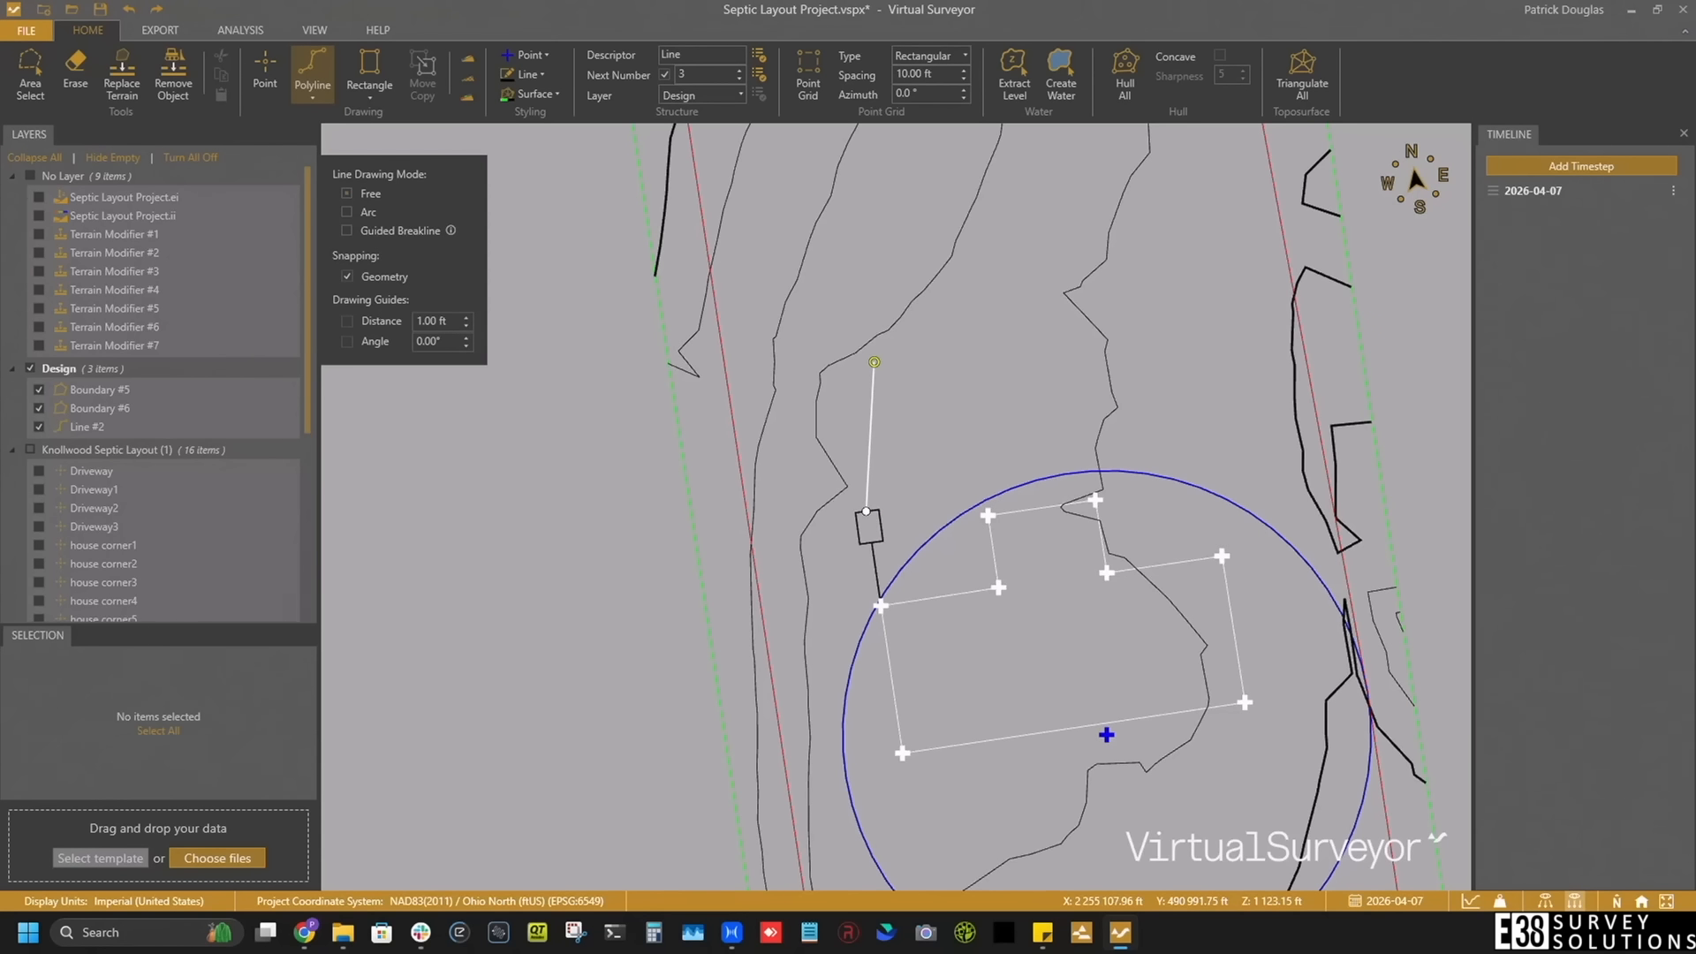
left_click(348, 322)
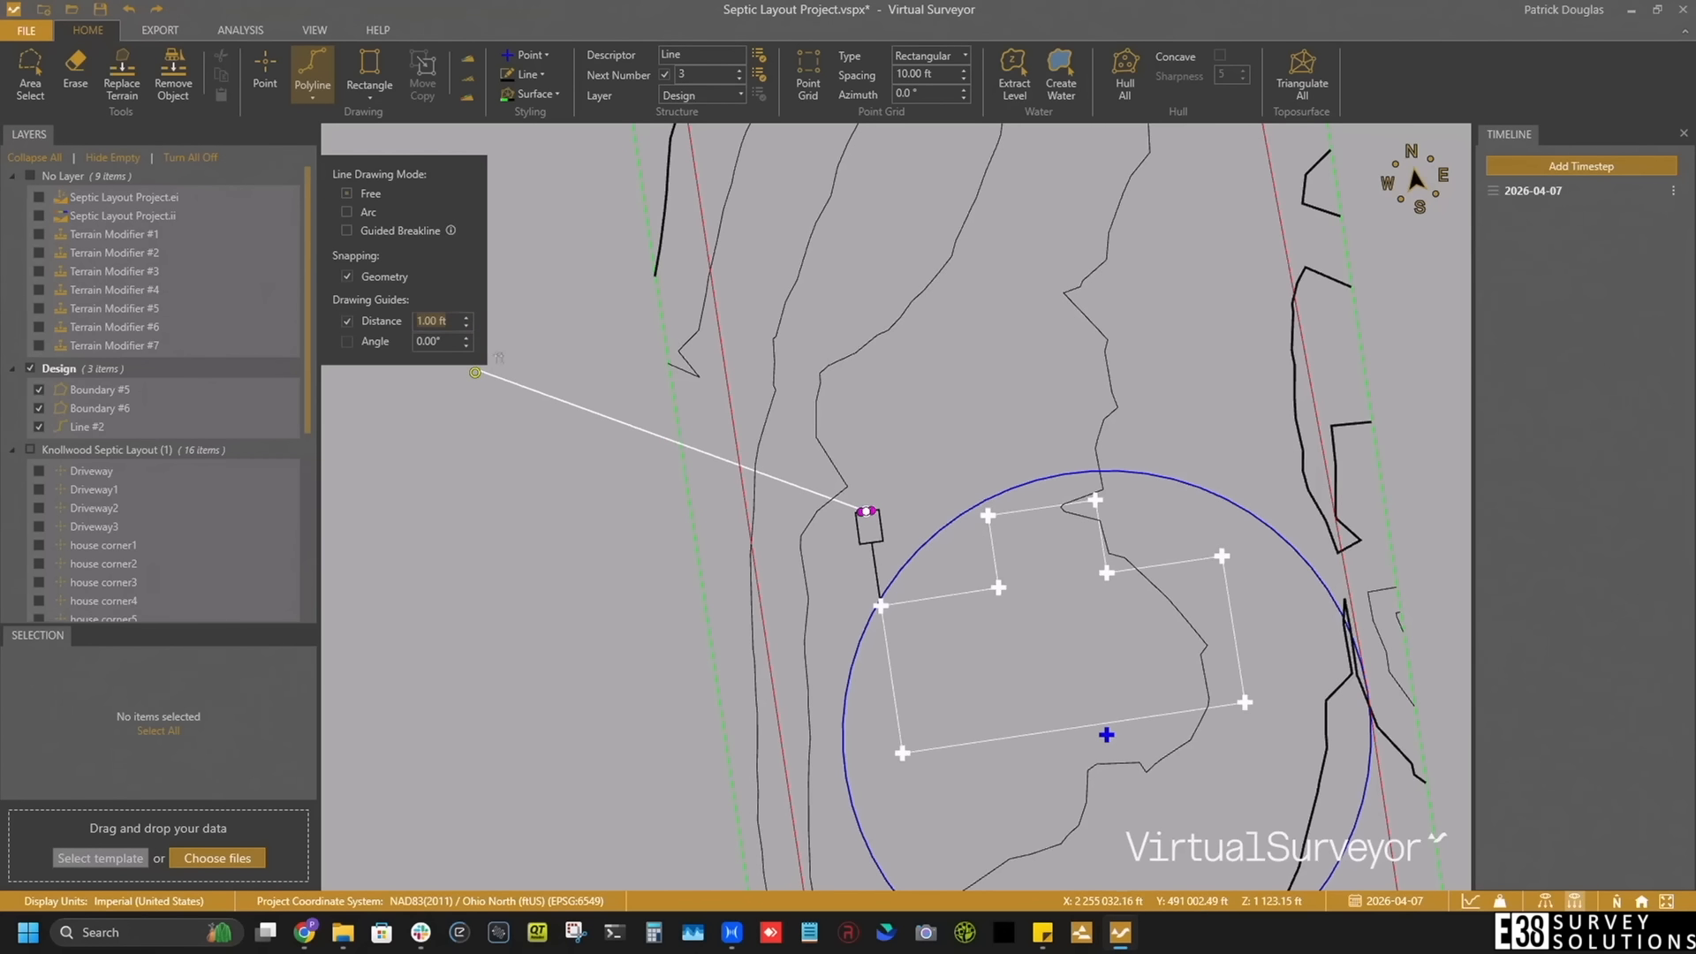
scroll(475, 372, "down", 3)
type("75")
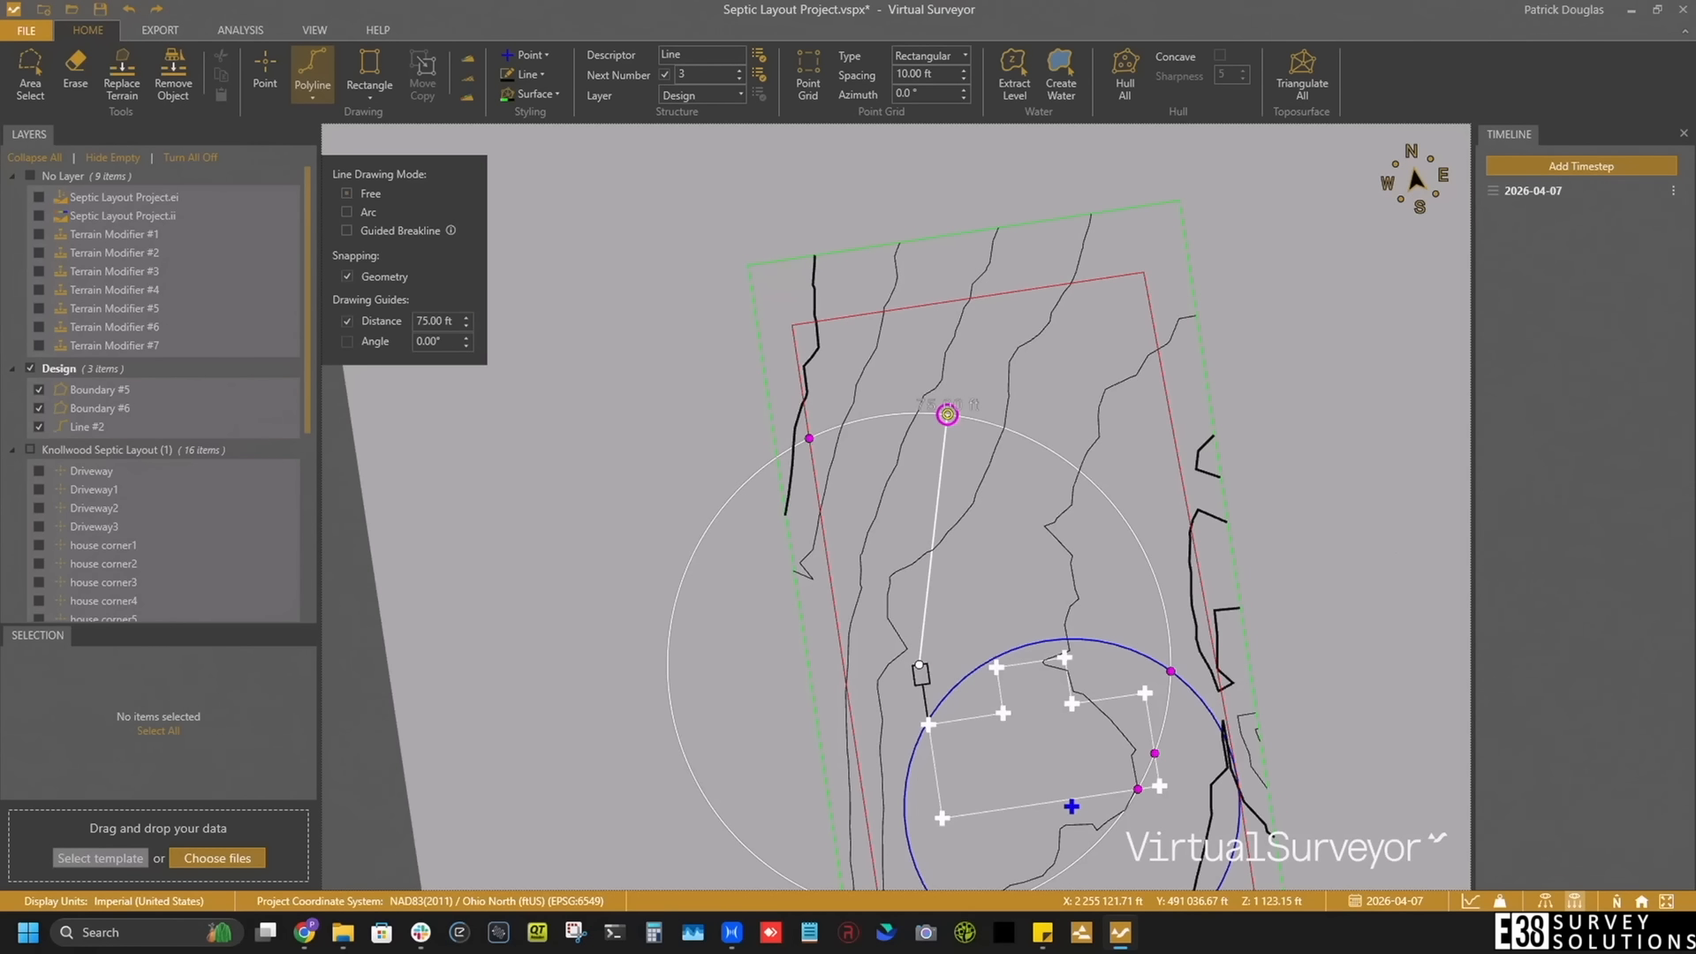
left_click(947, 415)
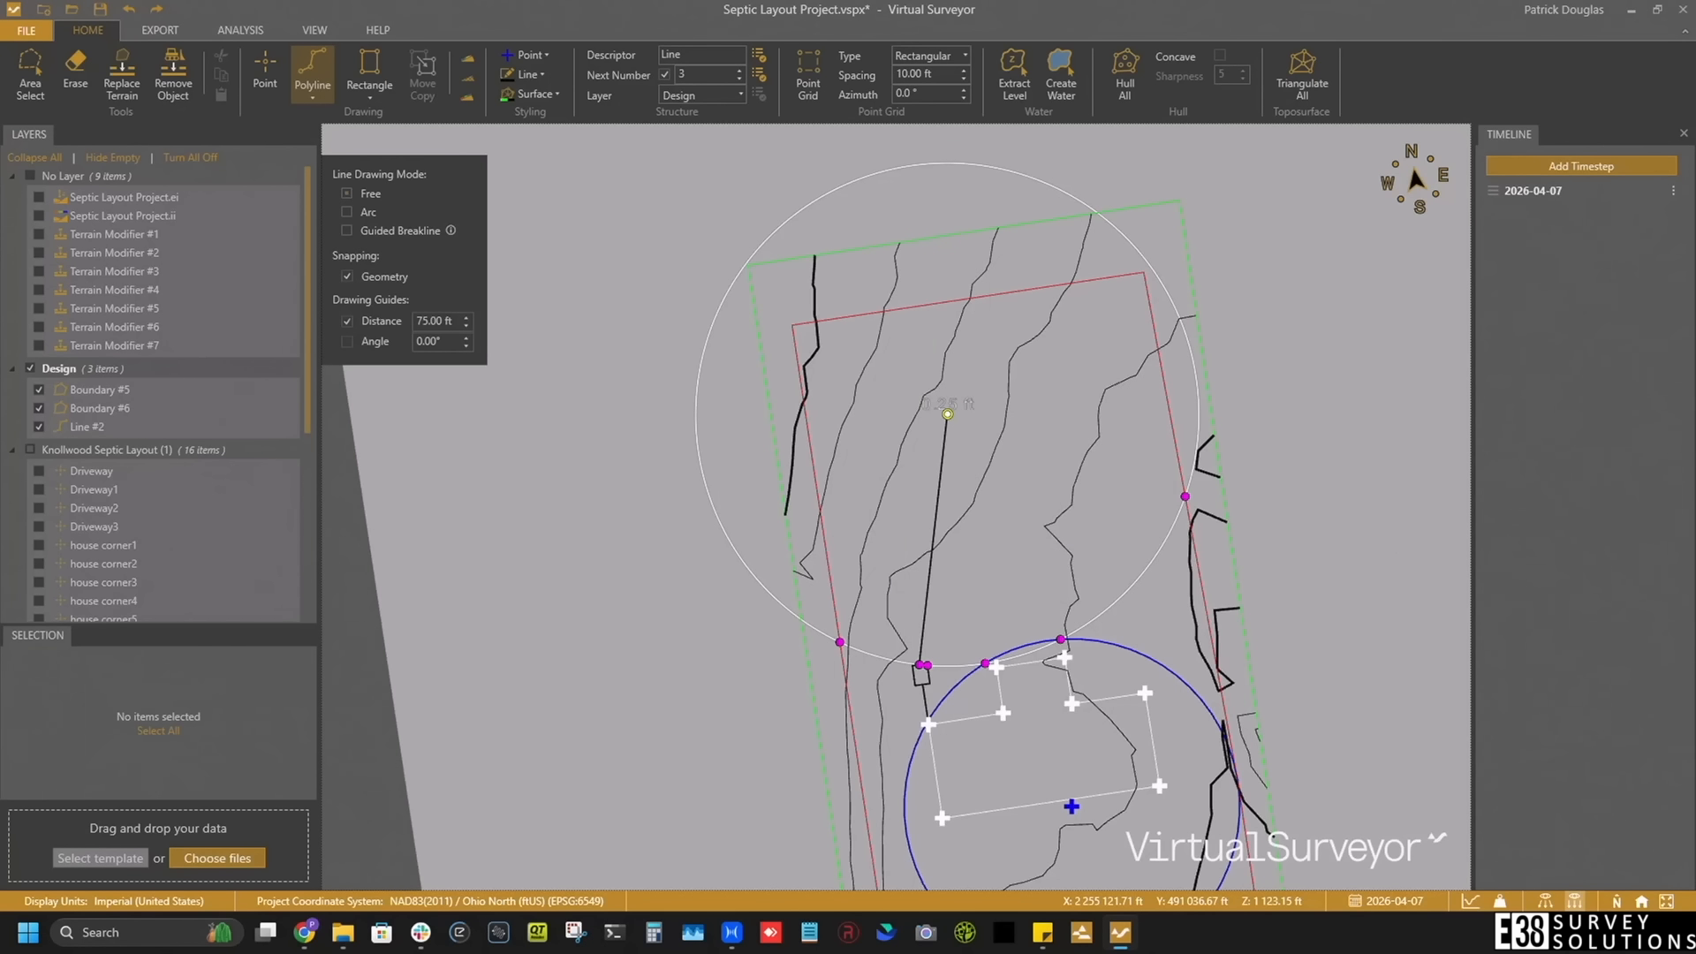
right_click(946, 415)
Step: Draw a center-first circle with a 31 ft radius around the north end of the 75 ft line
left_click(370, 101)
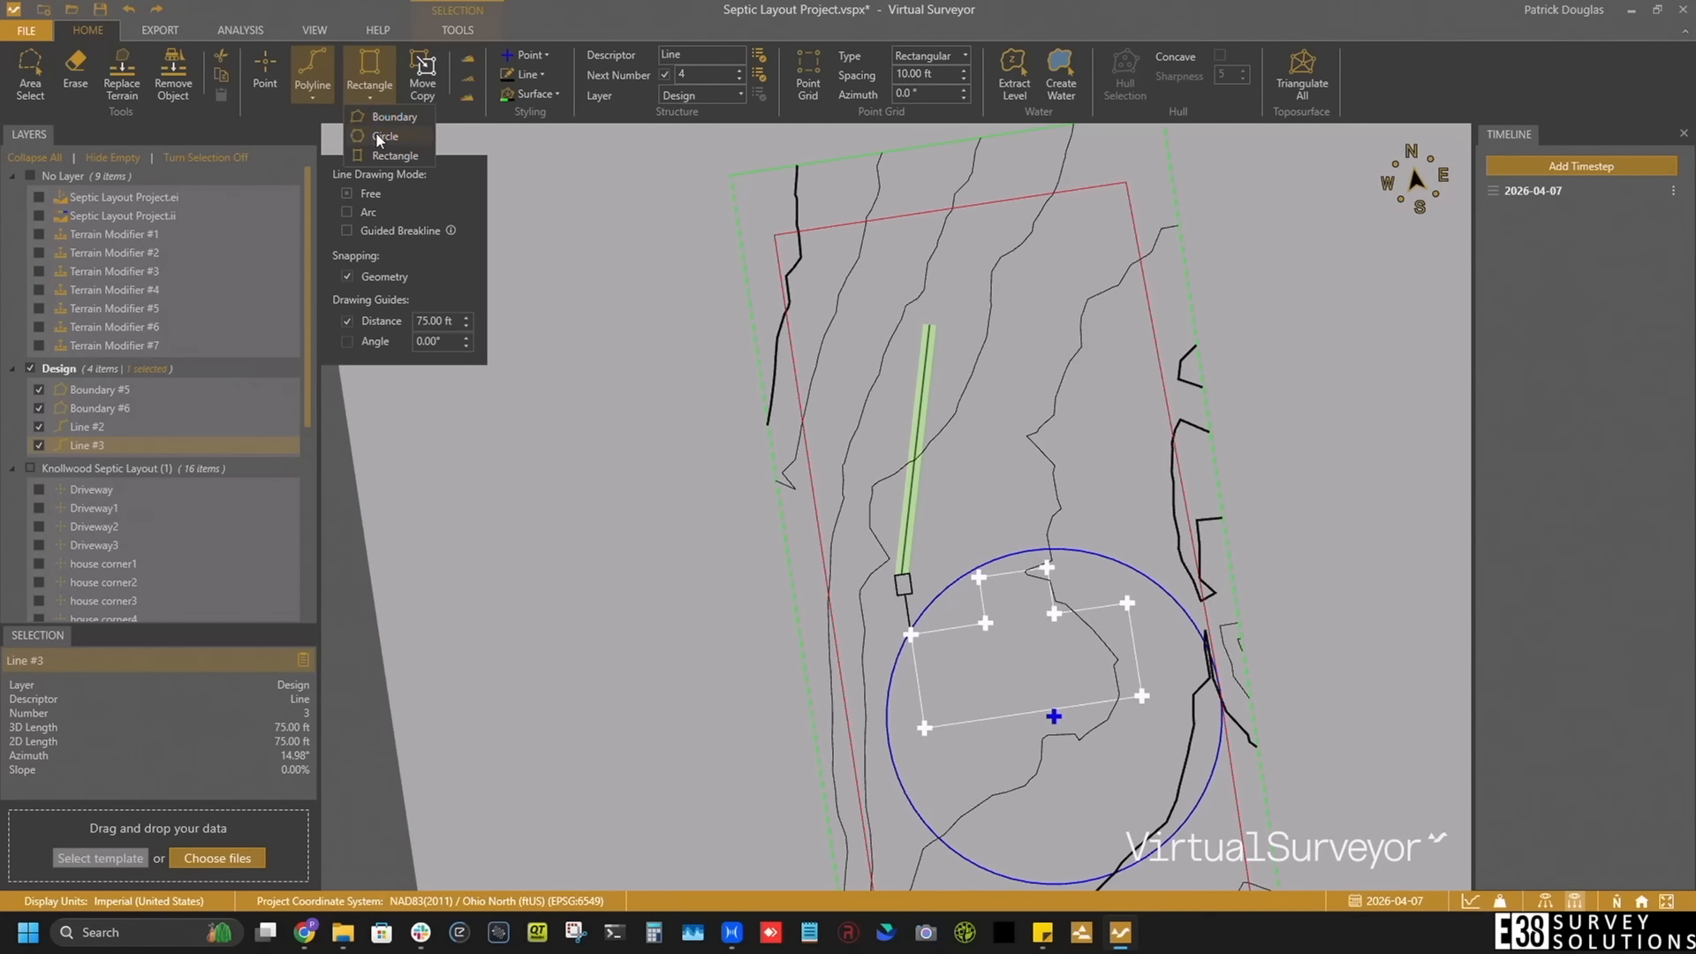
left_click(378, 141)
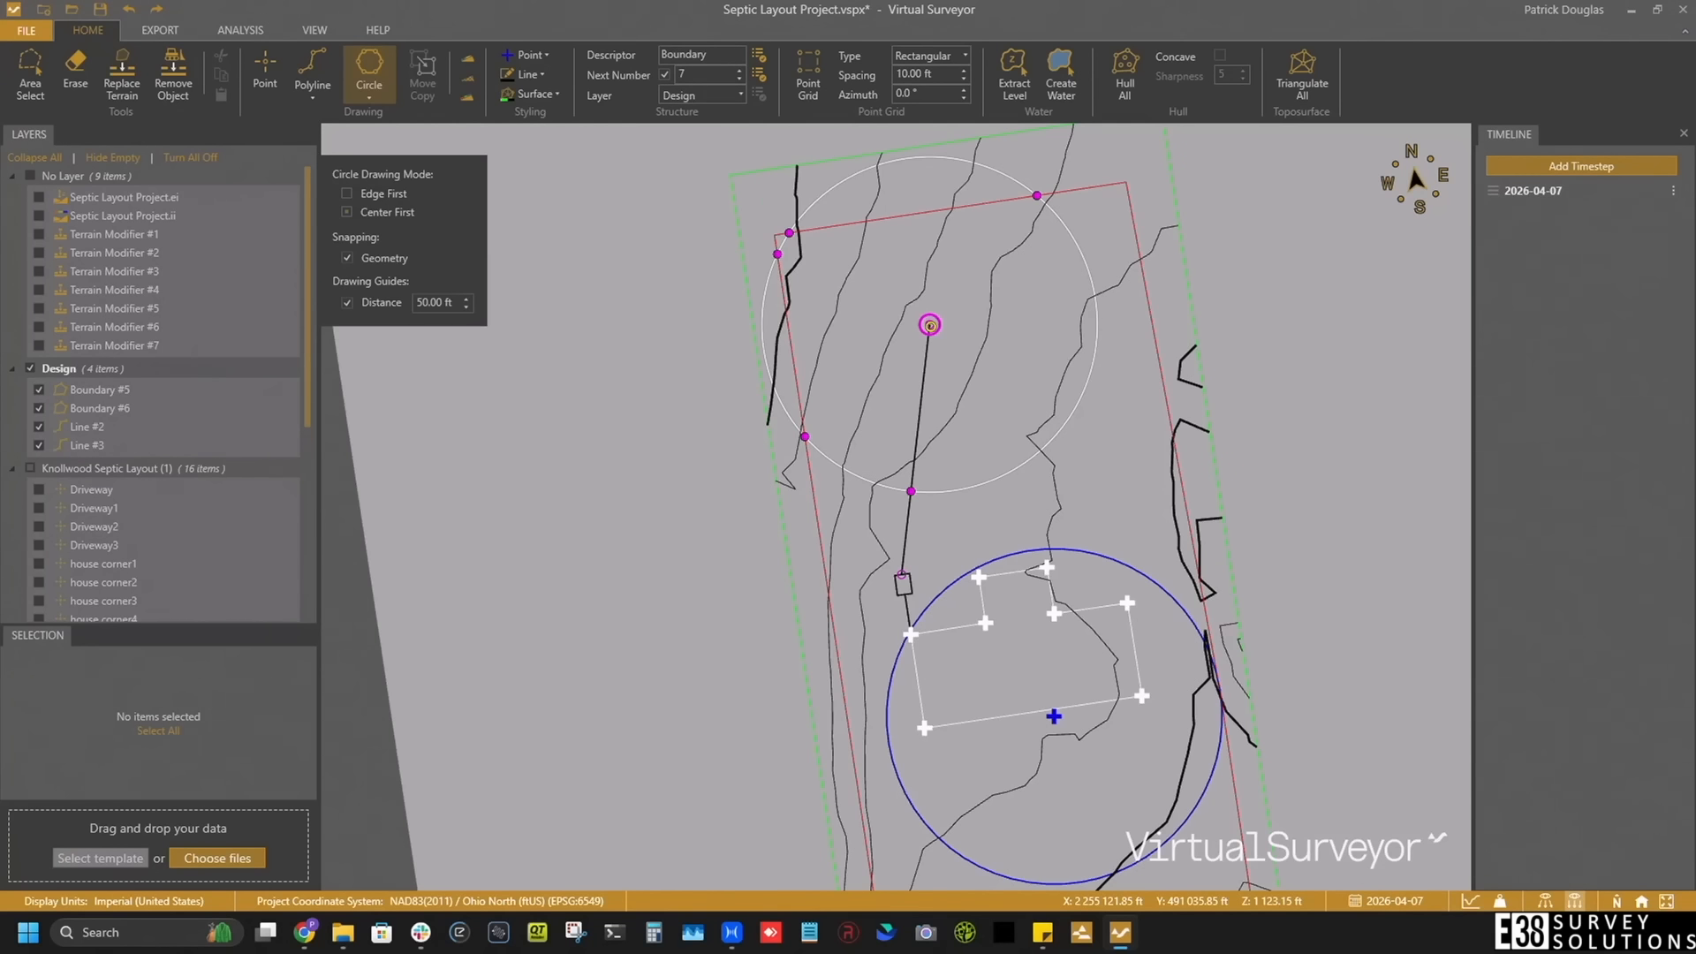
left_click(929, 325)
left_click(442, 303)
type("31")
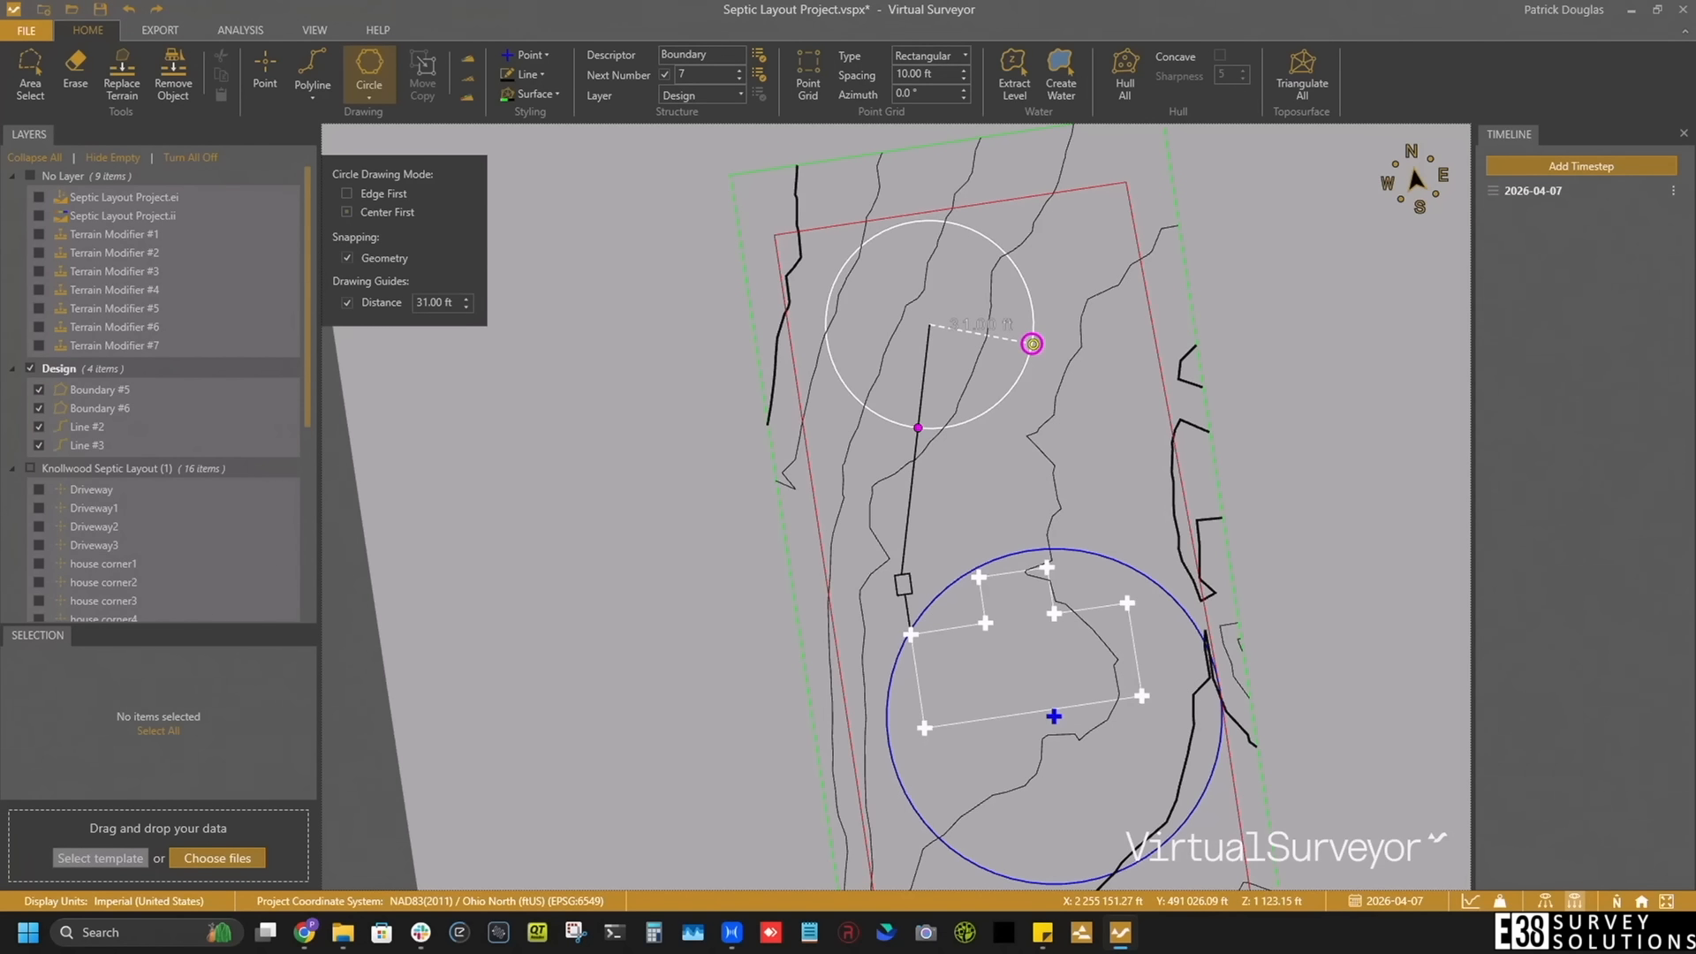
left_click(1032, 342)
key("Escape")
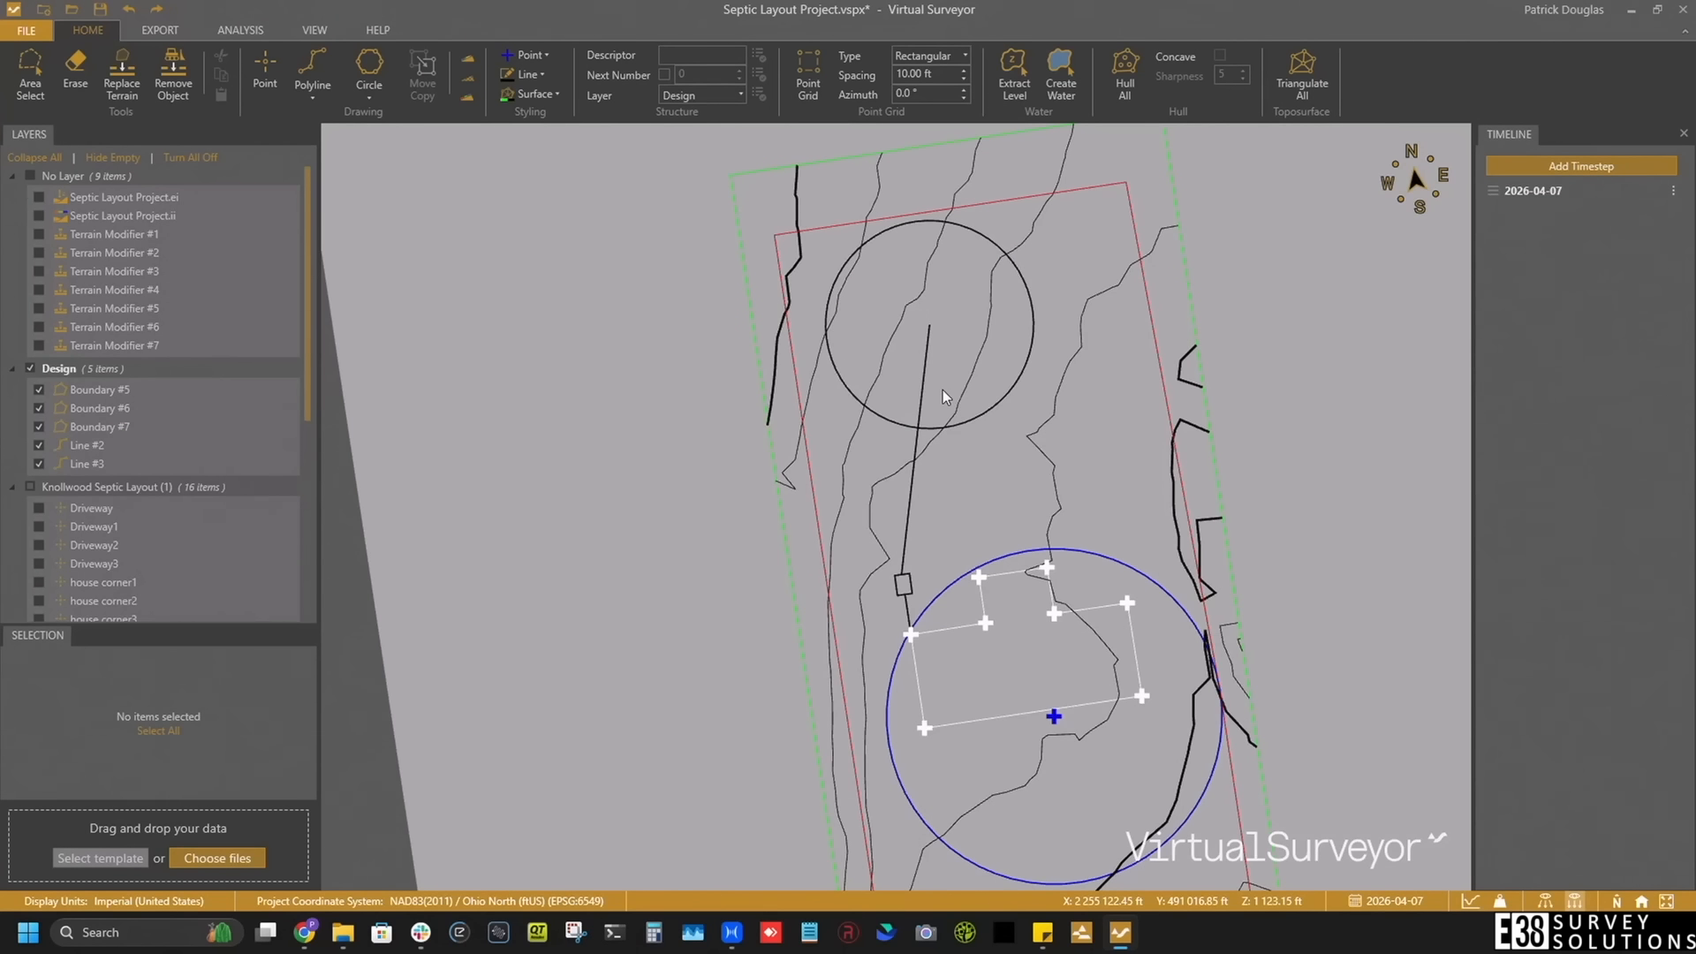
Step: Turn on the name label of the 31 ft radius circle and rename its descriptor to Spray Head
left_click(1025, 274)
left_click(450, 31)
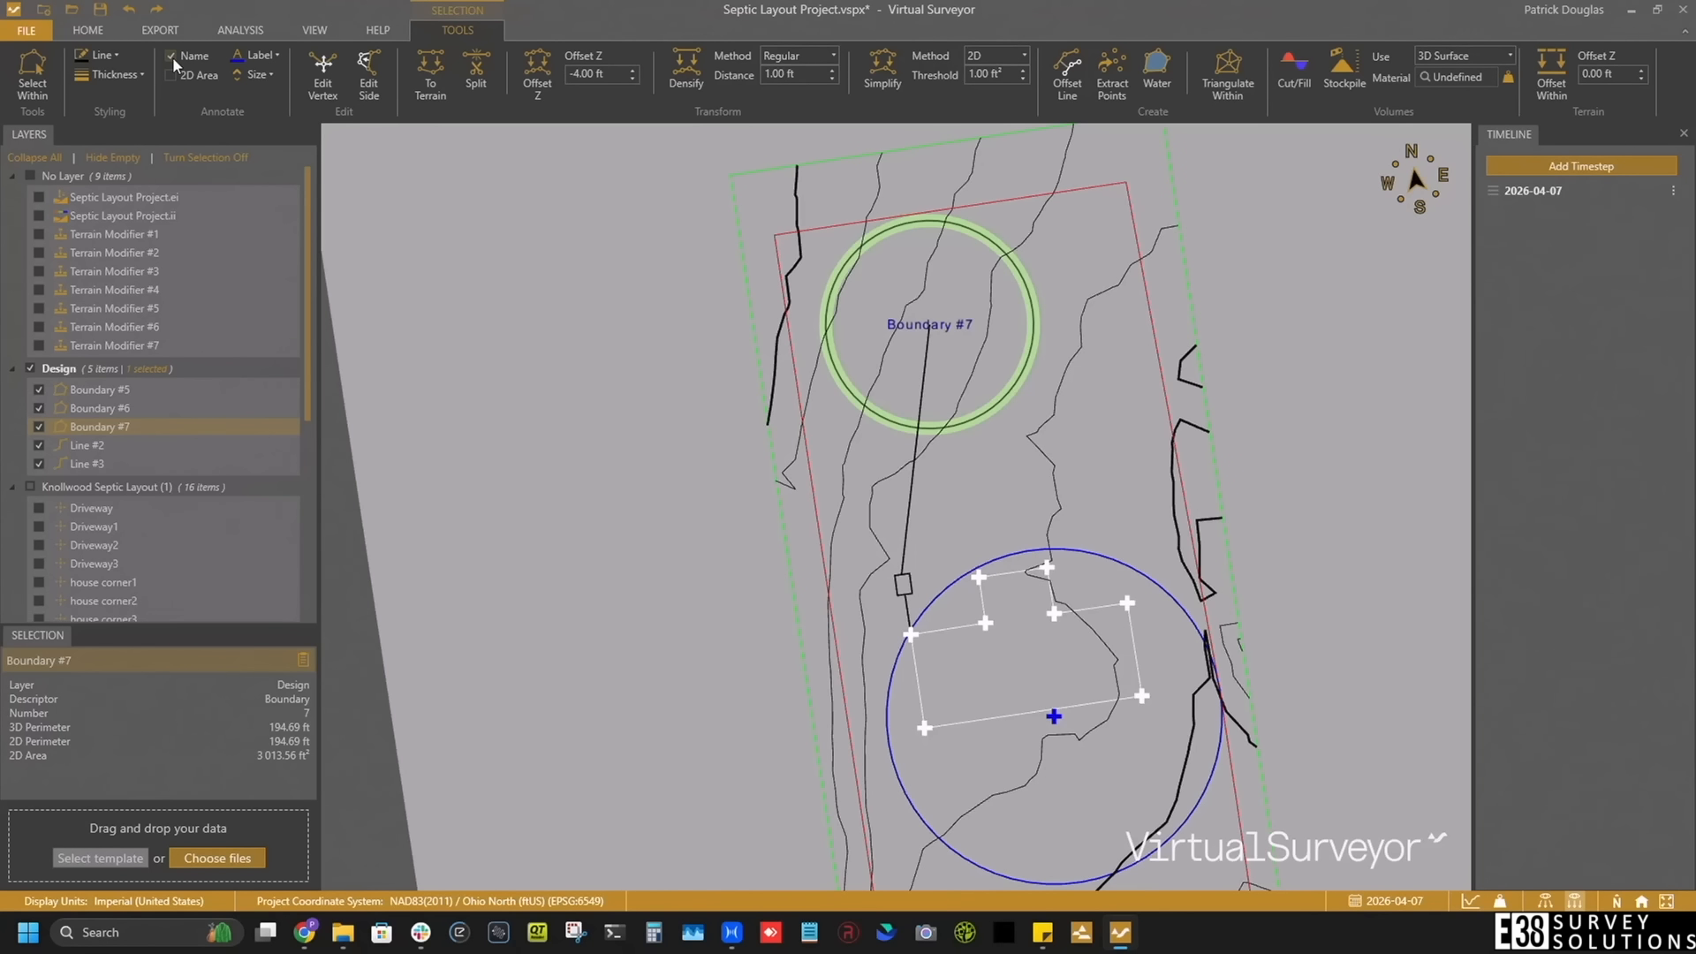
right_click(129, 427)
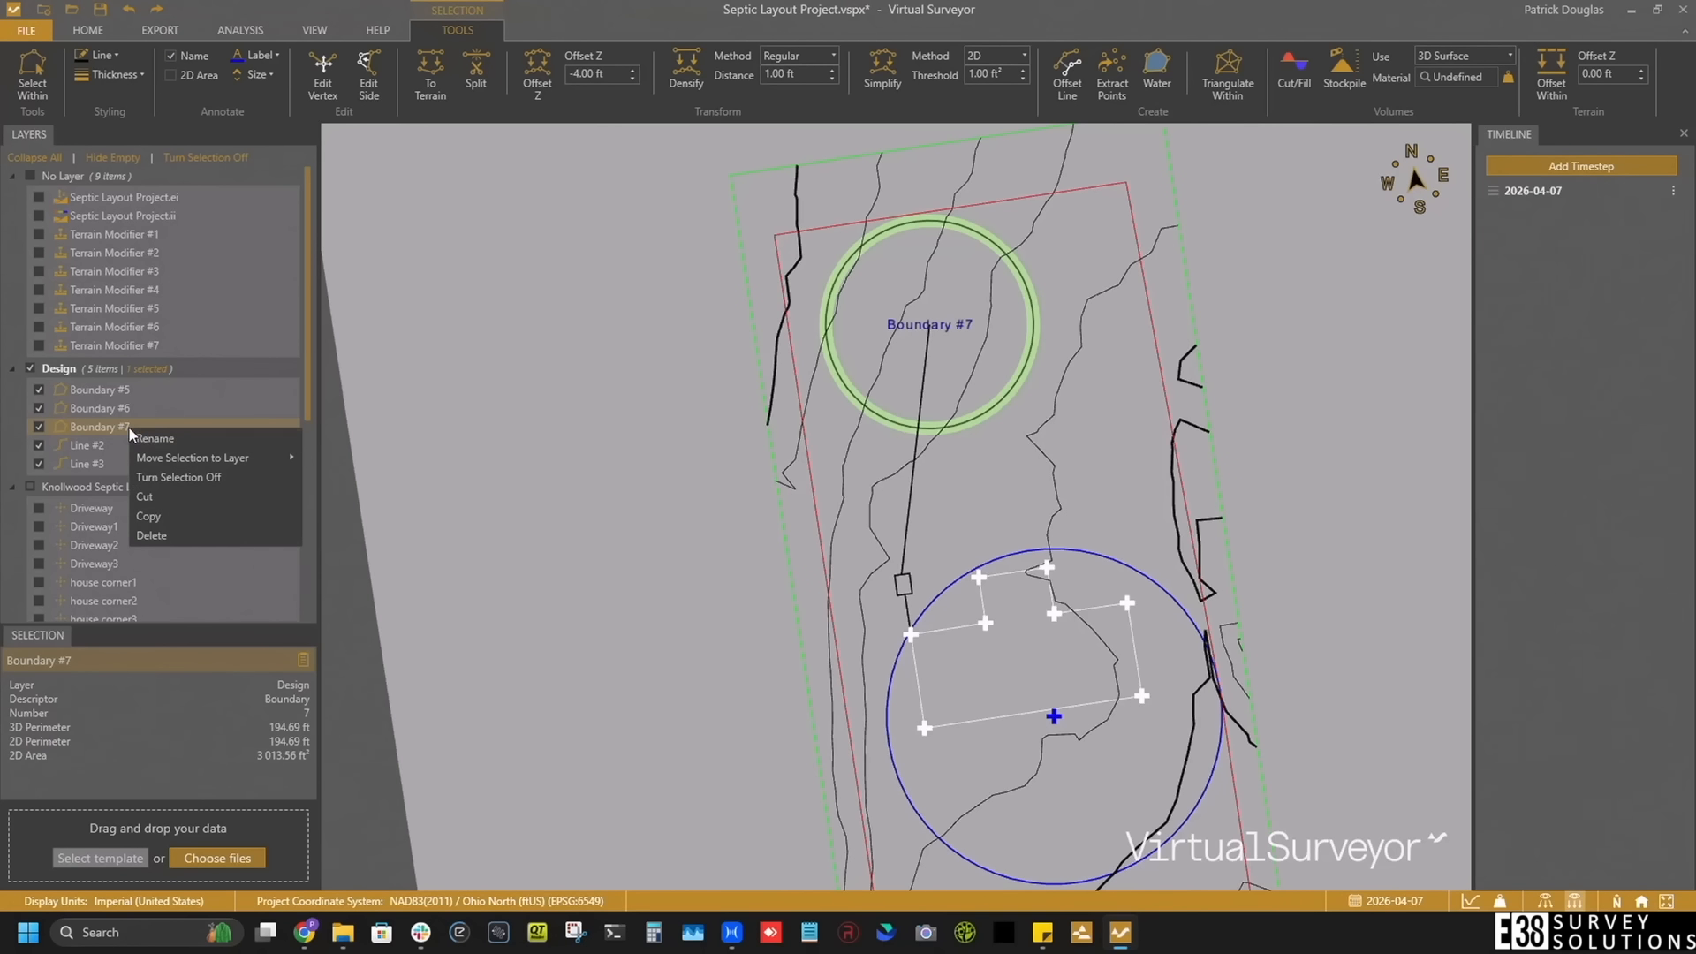
left_click(141, 444)
type("Spray Head")
key("Return")
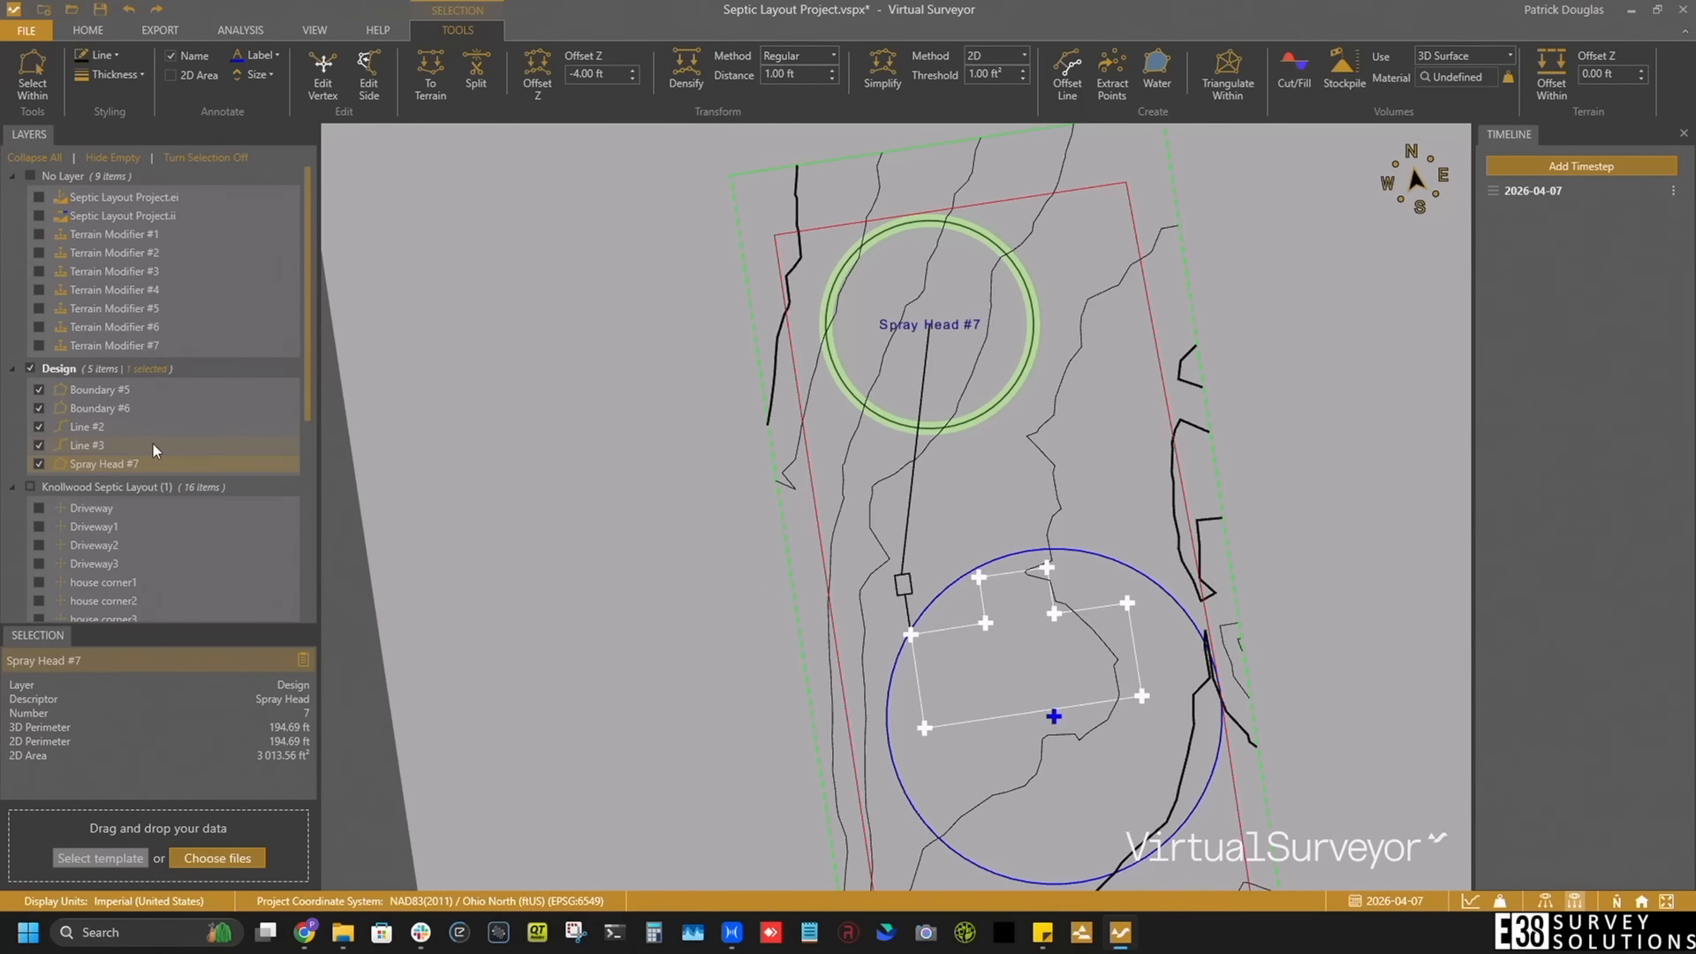
Step: Remove the number from the Spray Head circle's name
right_click(133, 462)
left_click(141, 478)
left_click(279, 463)
key("BackSpace")
key("Return")
right_click(134, 462)
left_click(177, 410)
Step: Turn on the Well point's name label and rename the point to Well 50' radius
left_click(972, 566)
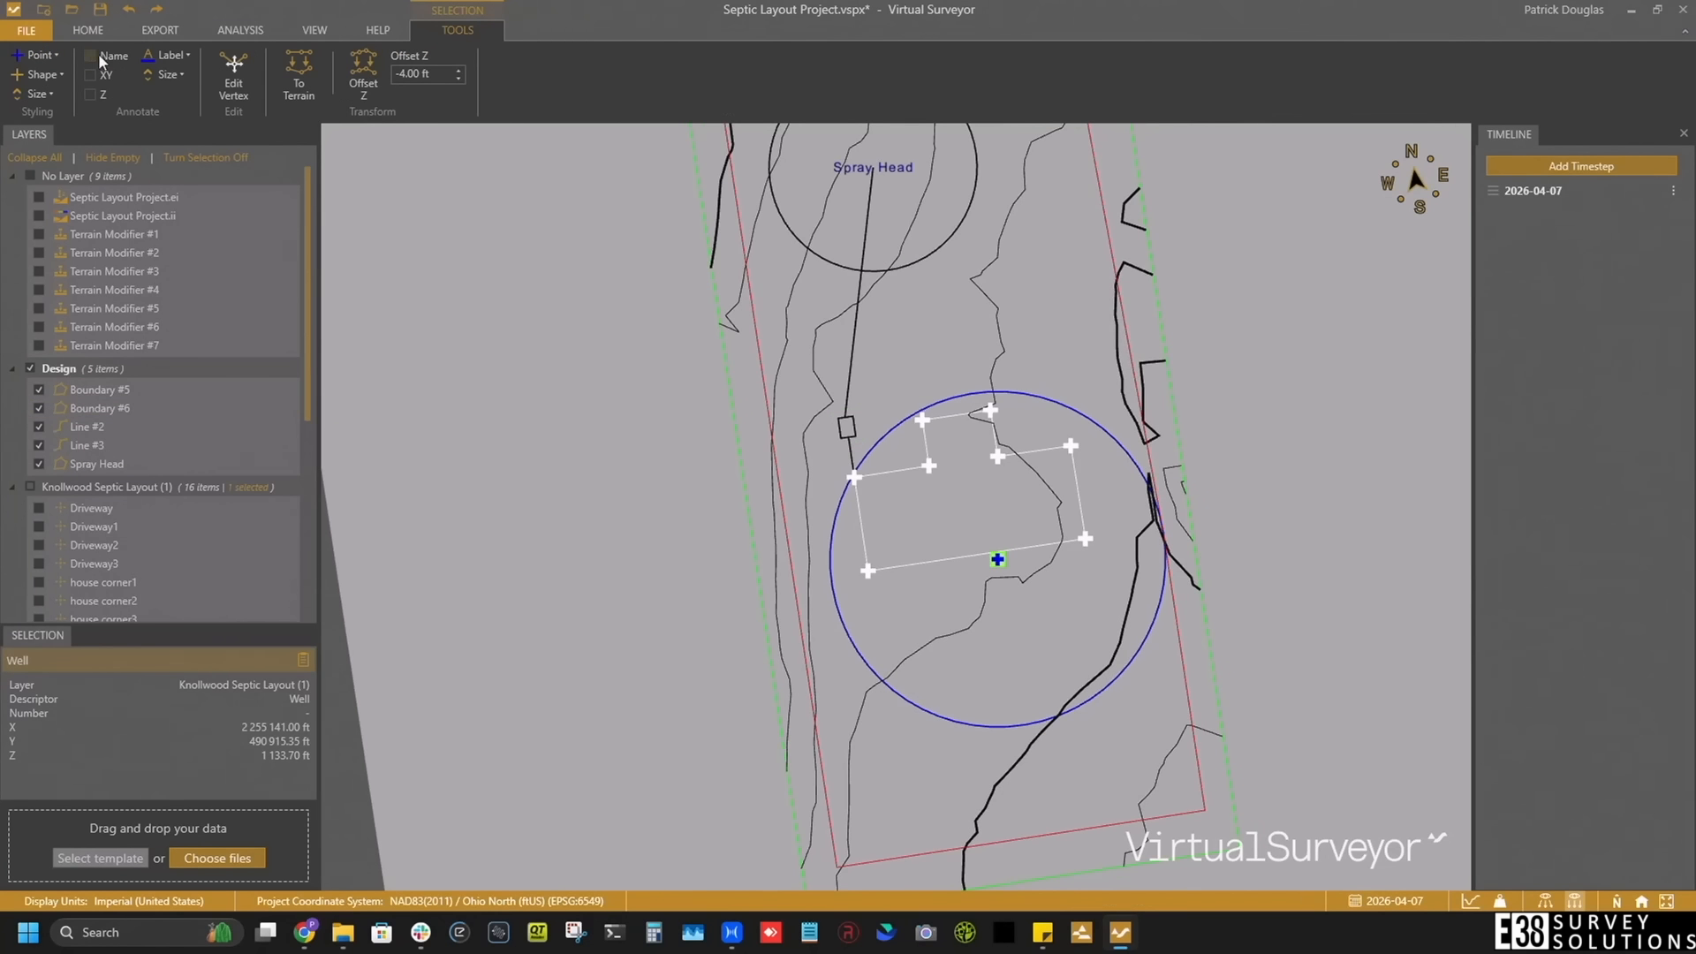
right_click(159, 489)
left_click(177, 505)
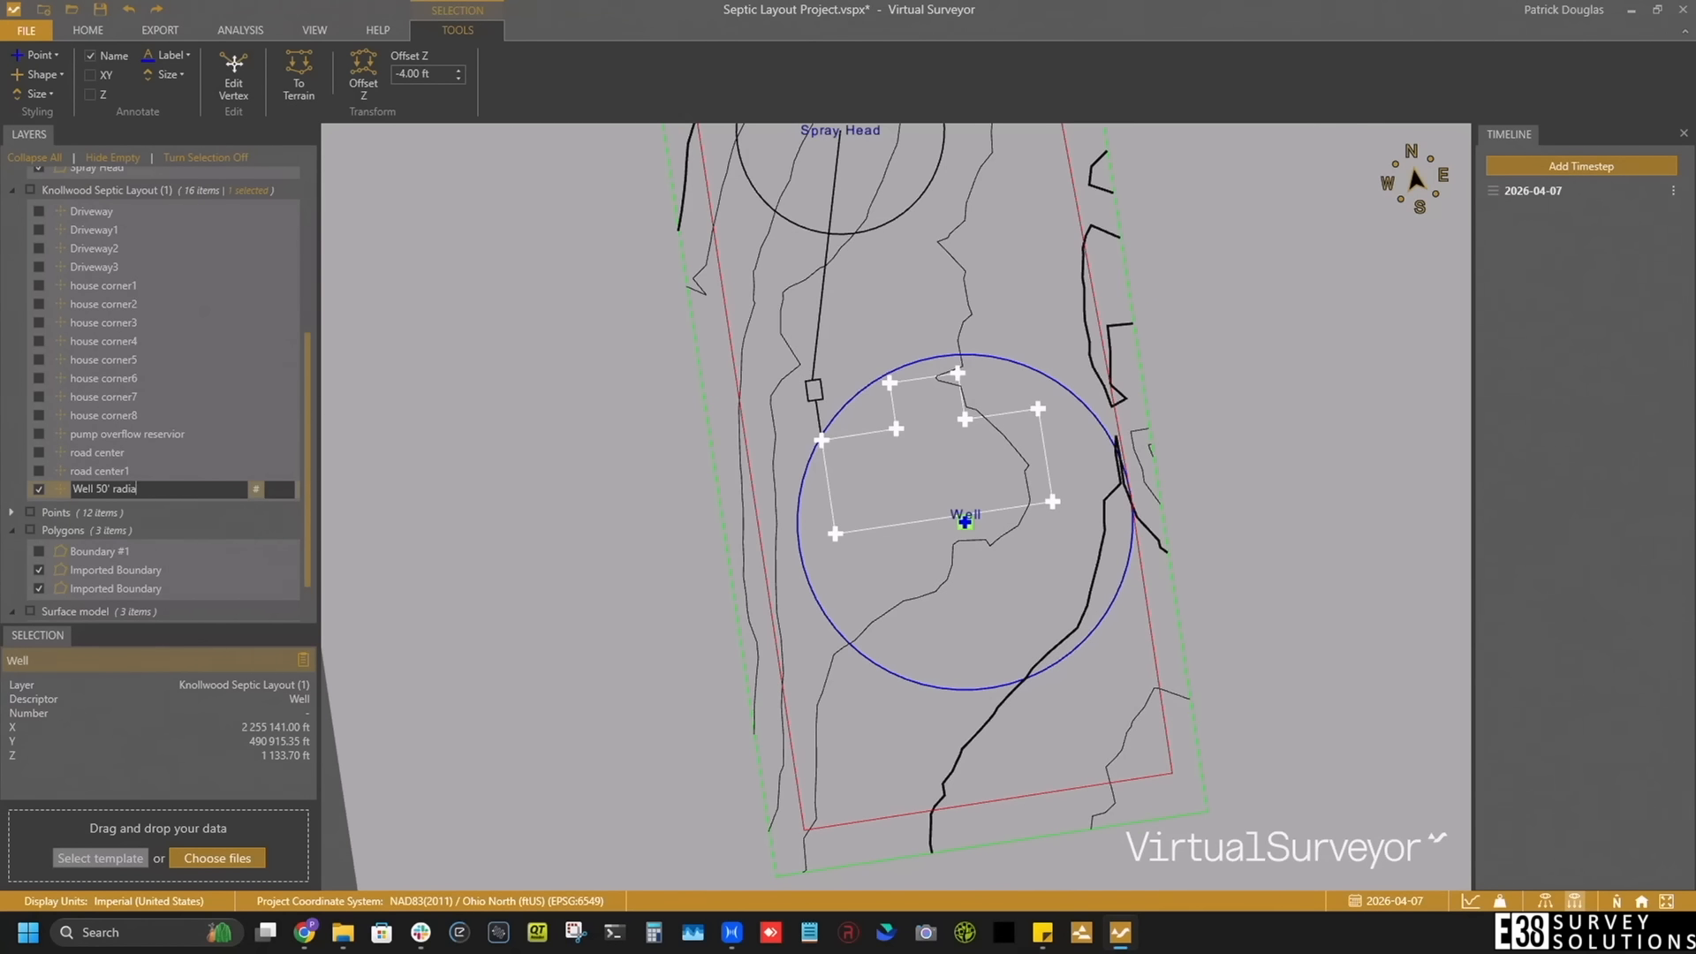
type("50' radius")
key("Return")
left_click(865, 490)
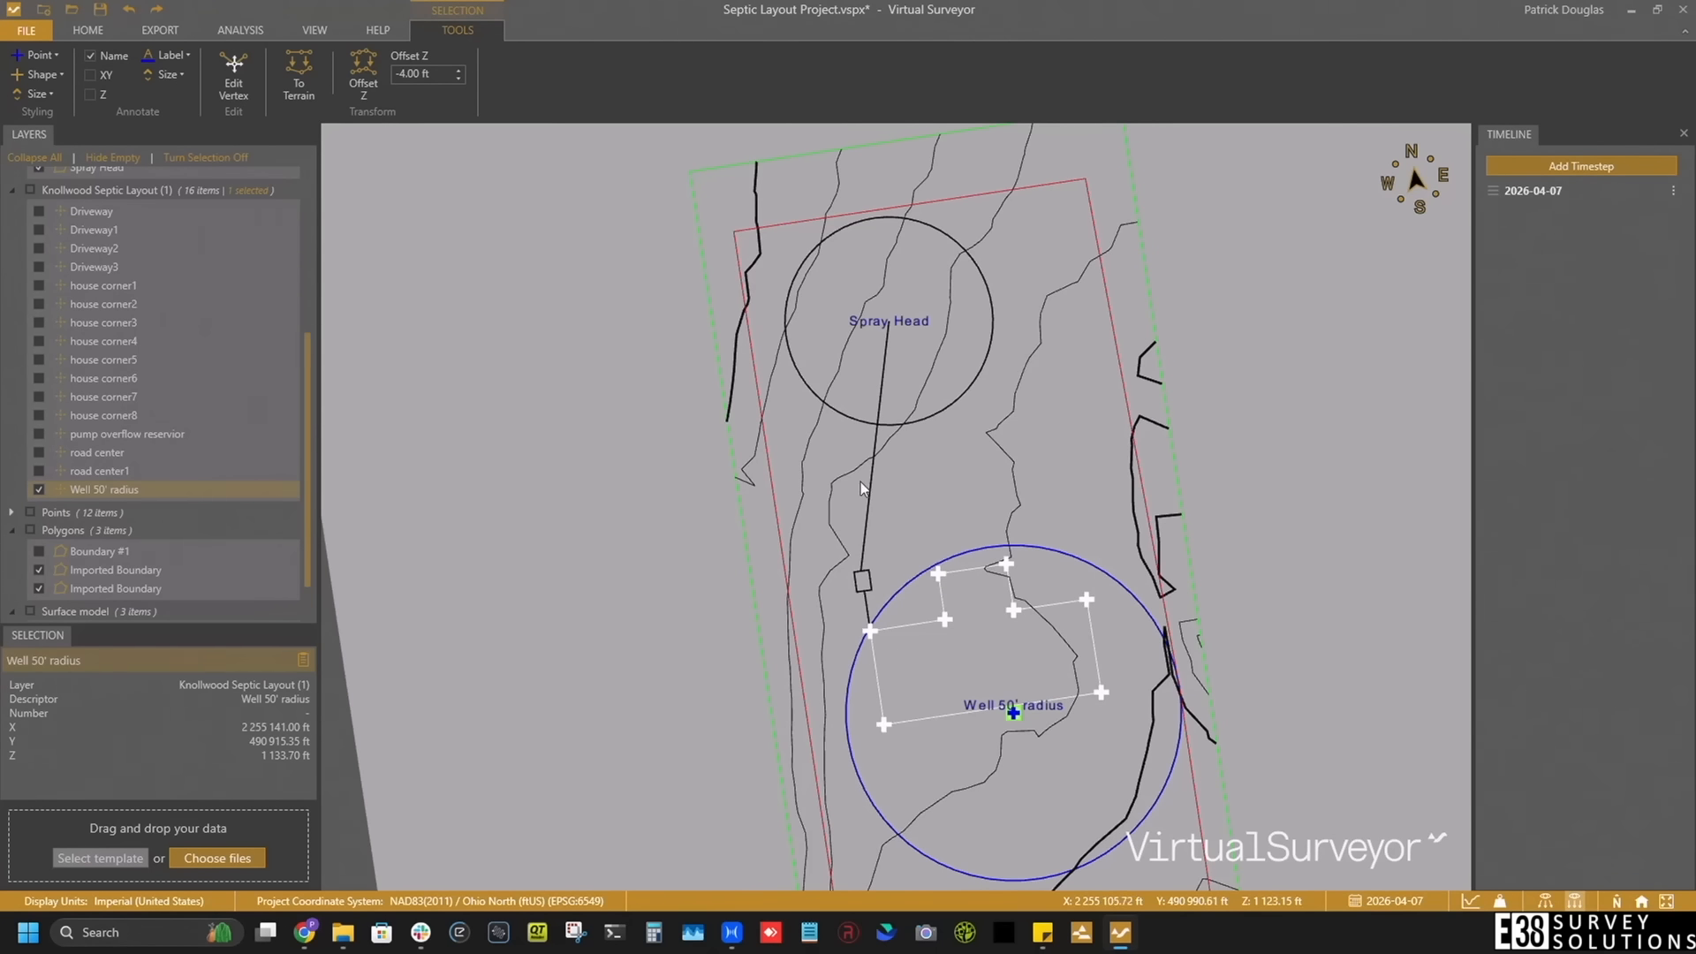
right_click(176, 563)
left_click(879, 442)
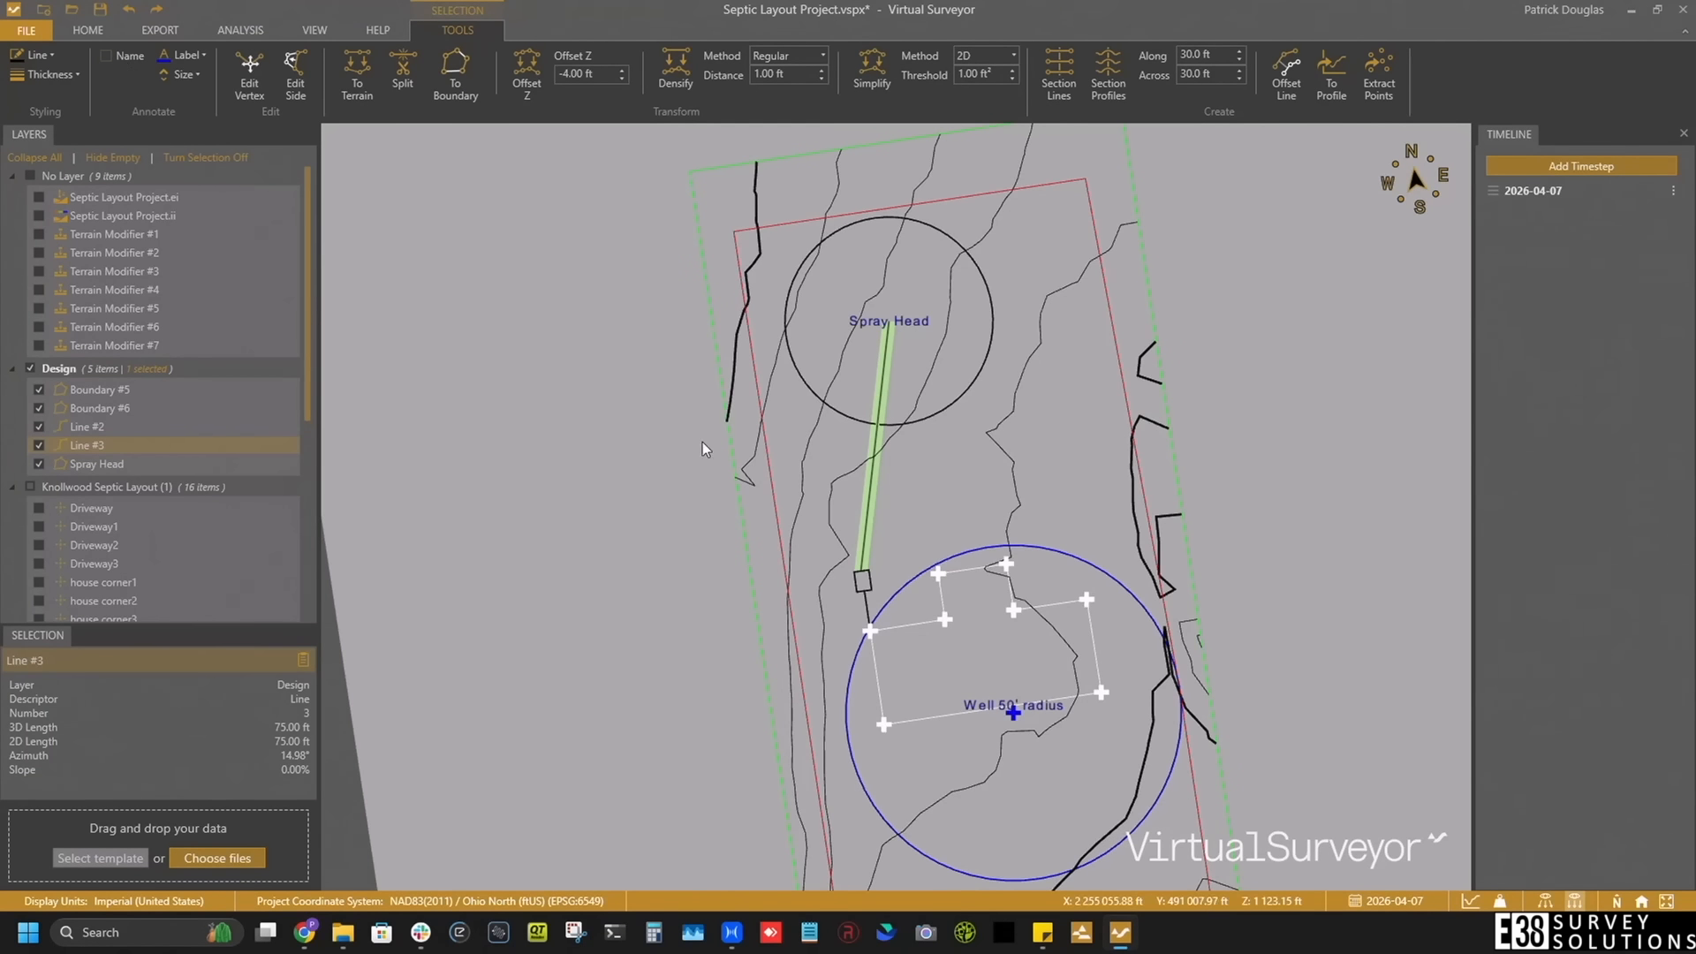
Step: Hide everything except the boundaries and contour surface, and export the survey in .dxf format as "boundaries plus contours"
scroll(704, 446, "down", 3)
left_click(159, 29)
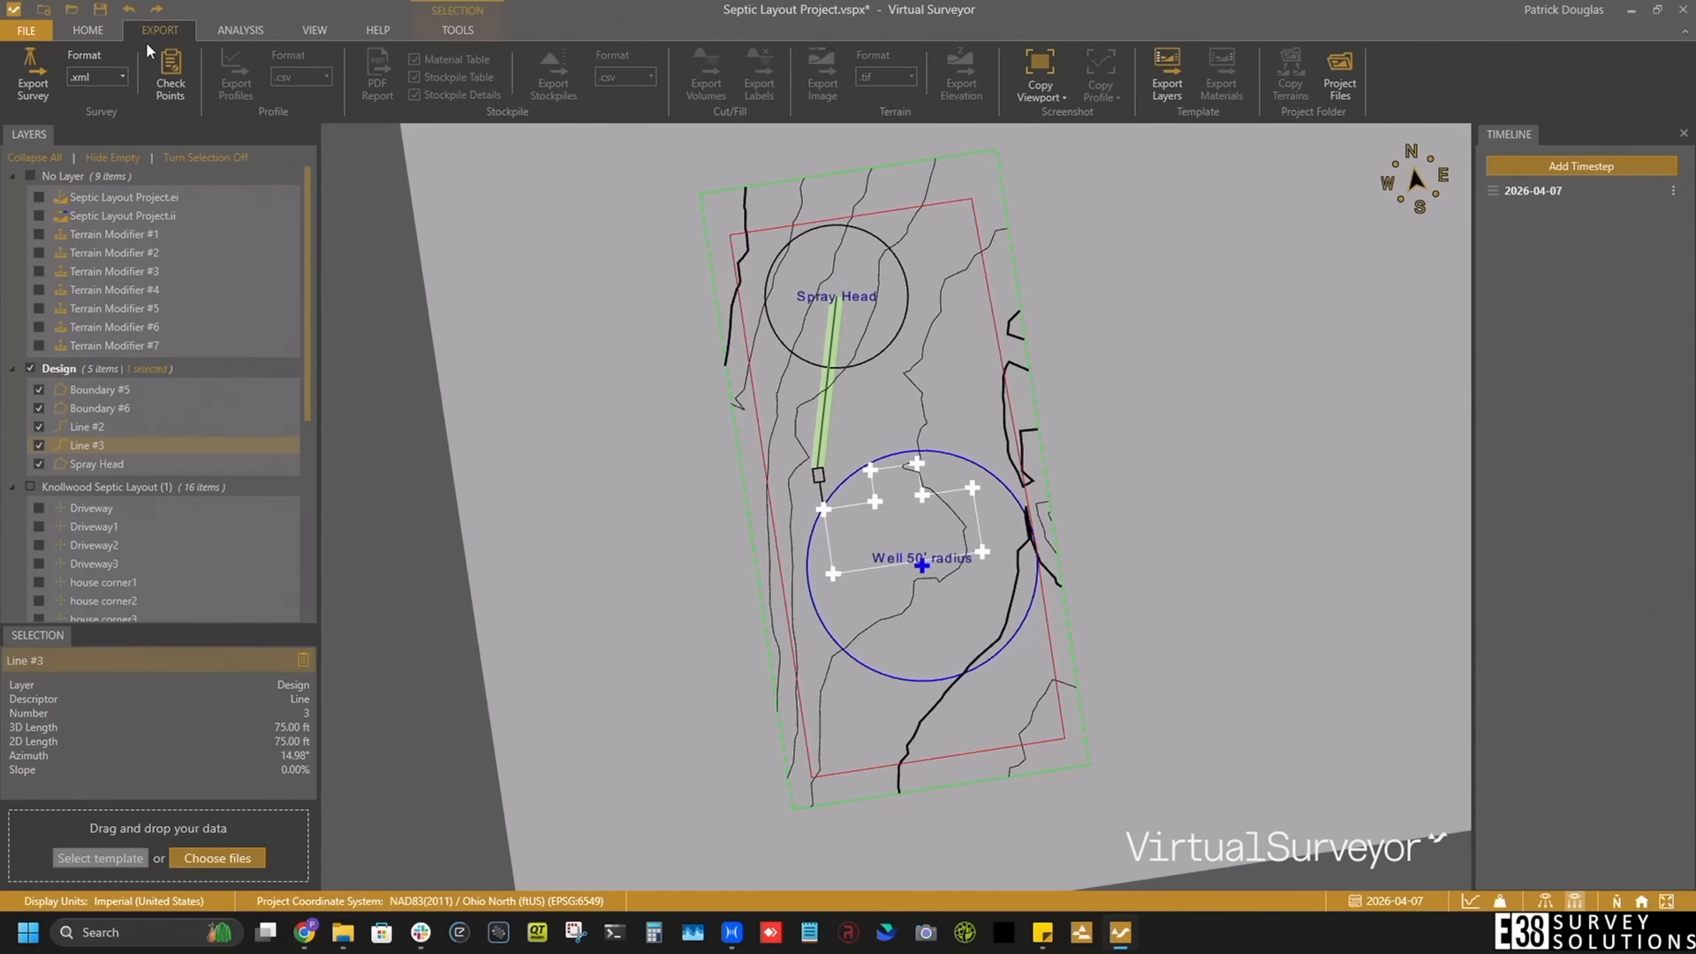
left_click(121, 80)
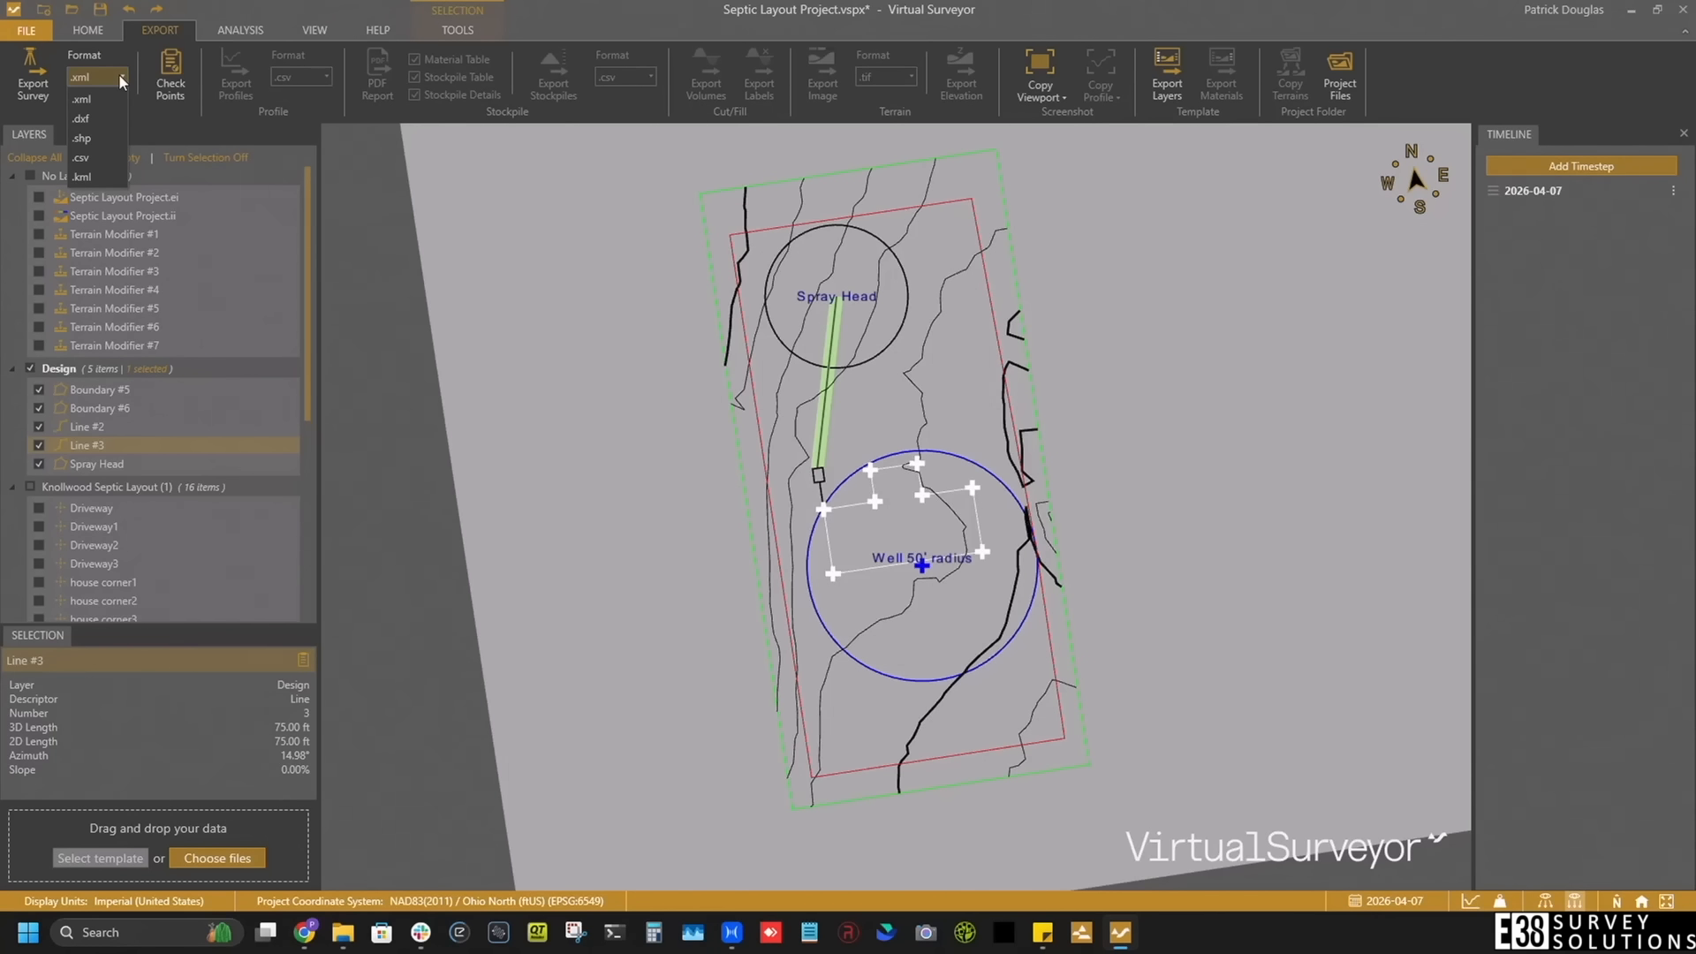
left_click(116, 119)
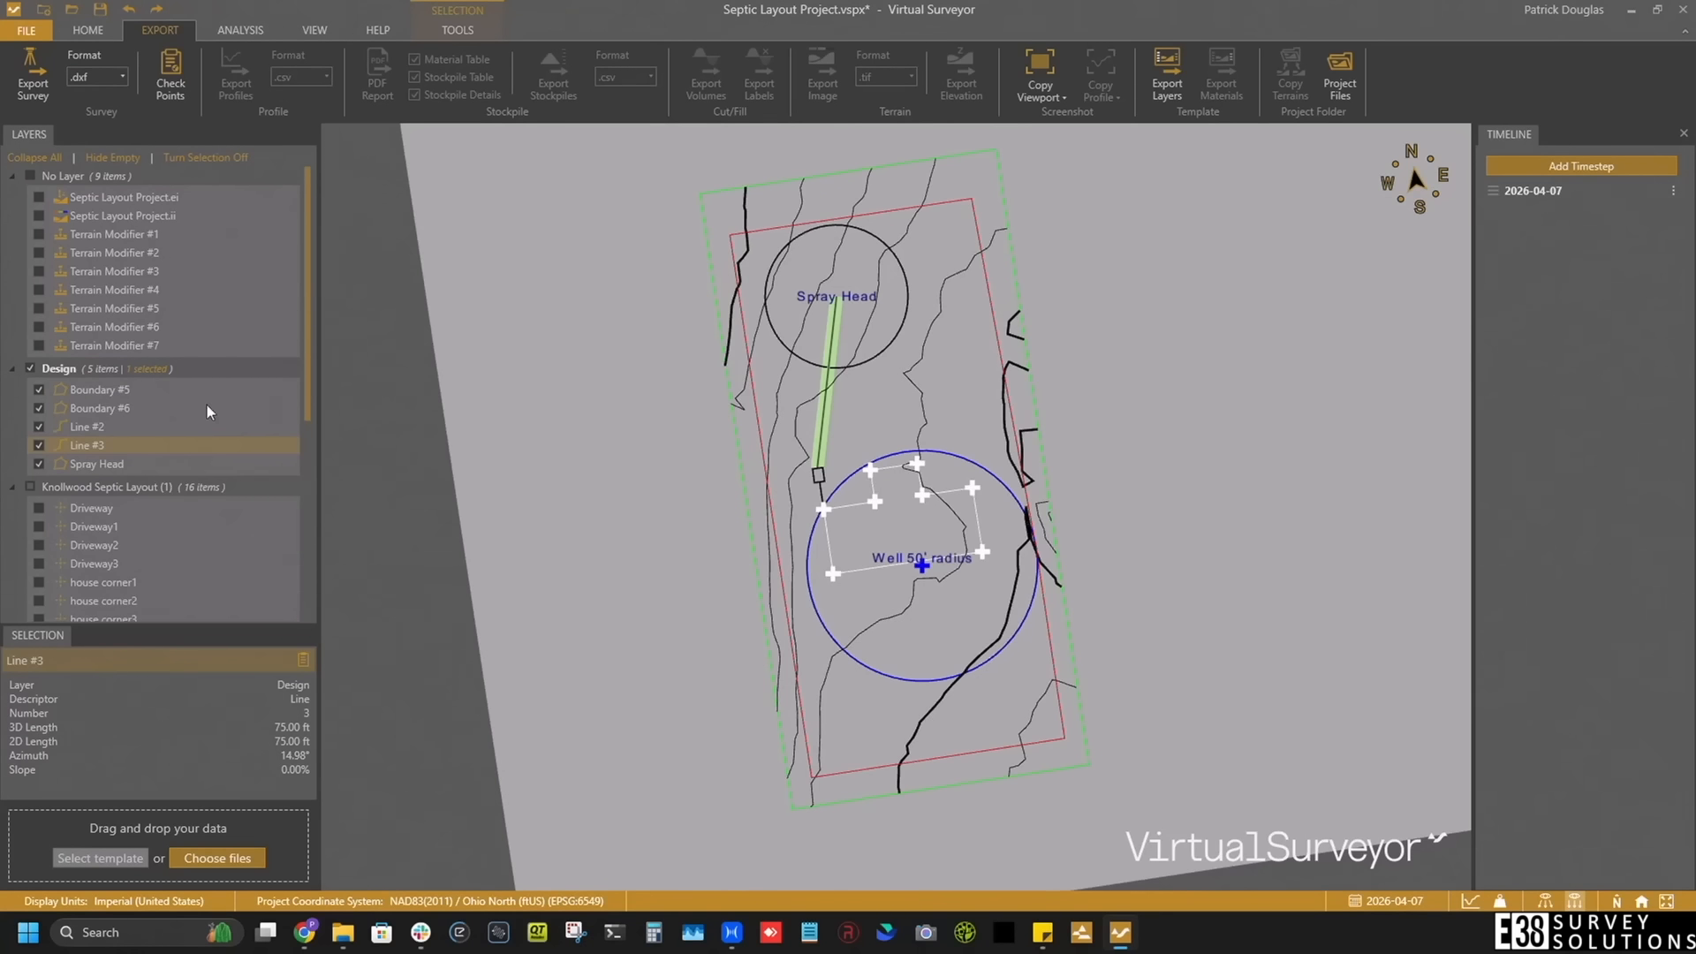
scroll(115, 401, "down", 3)
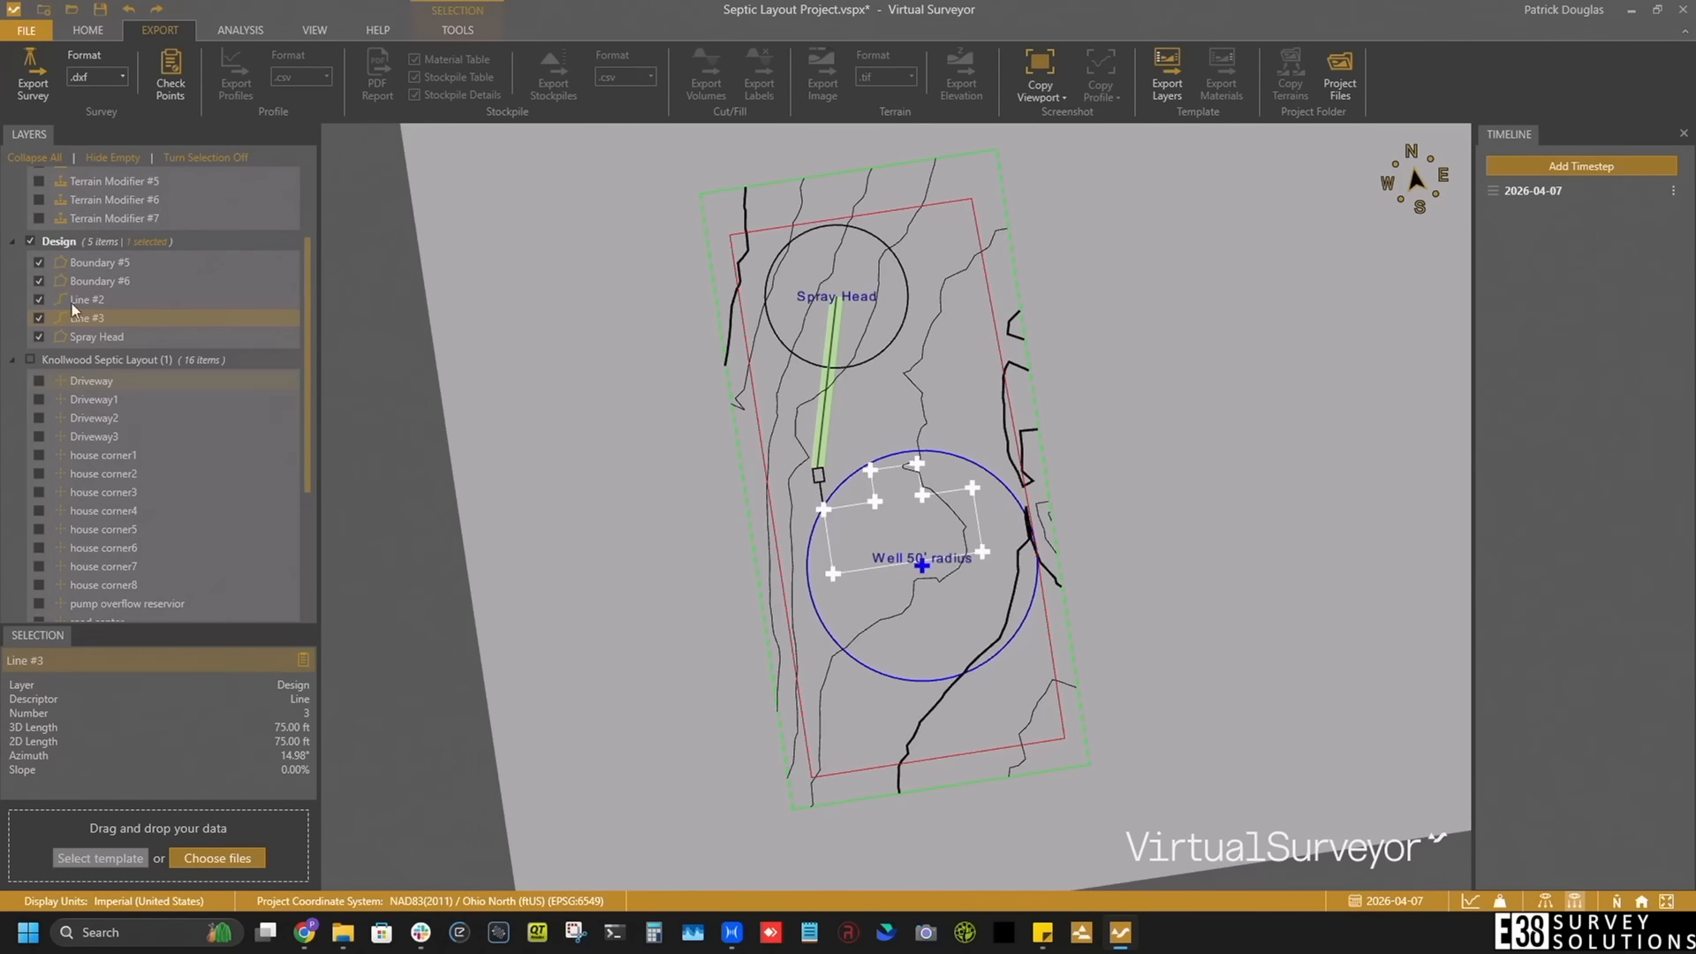
left_click(30, 242)
scroll(103, 399, "down", 5)
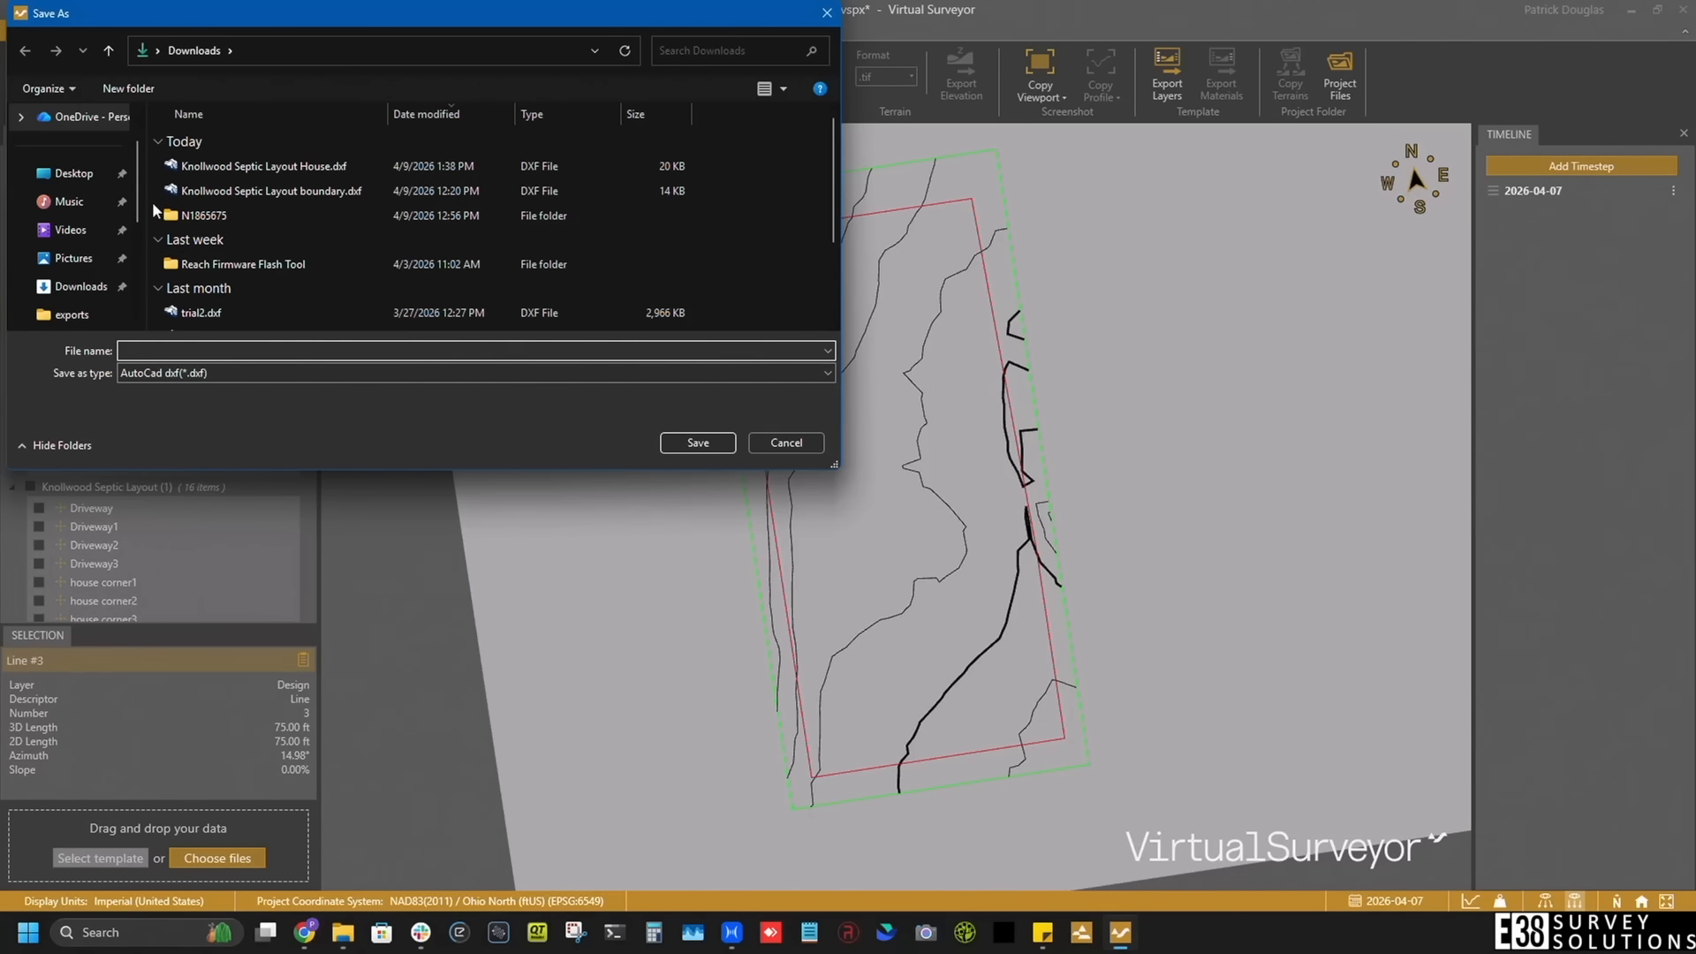
type("boundaries plus contours")
key("Return")
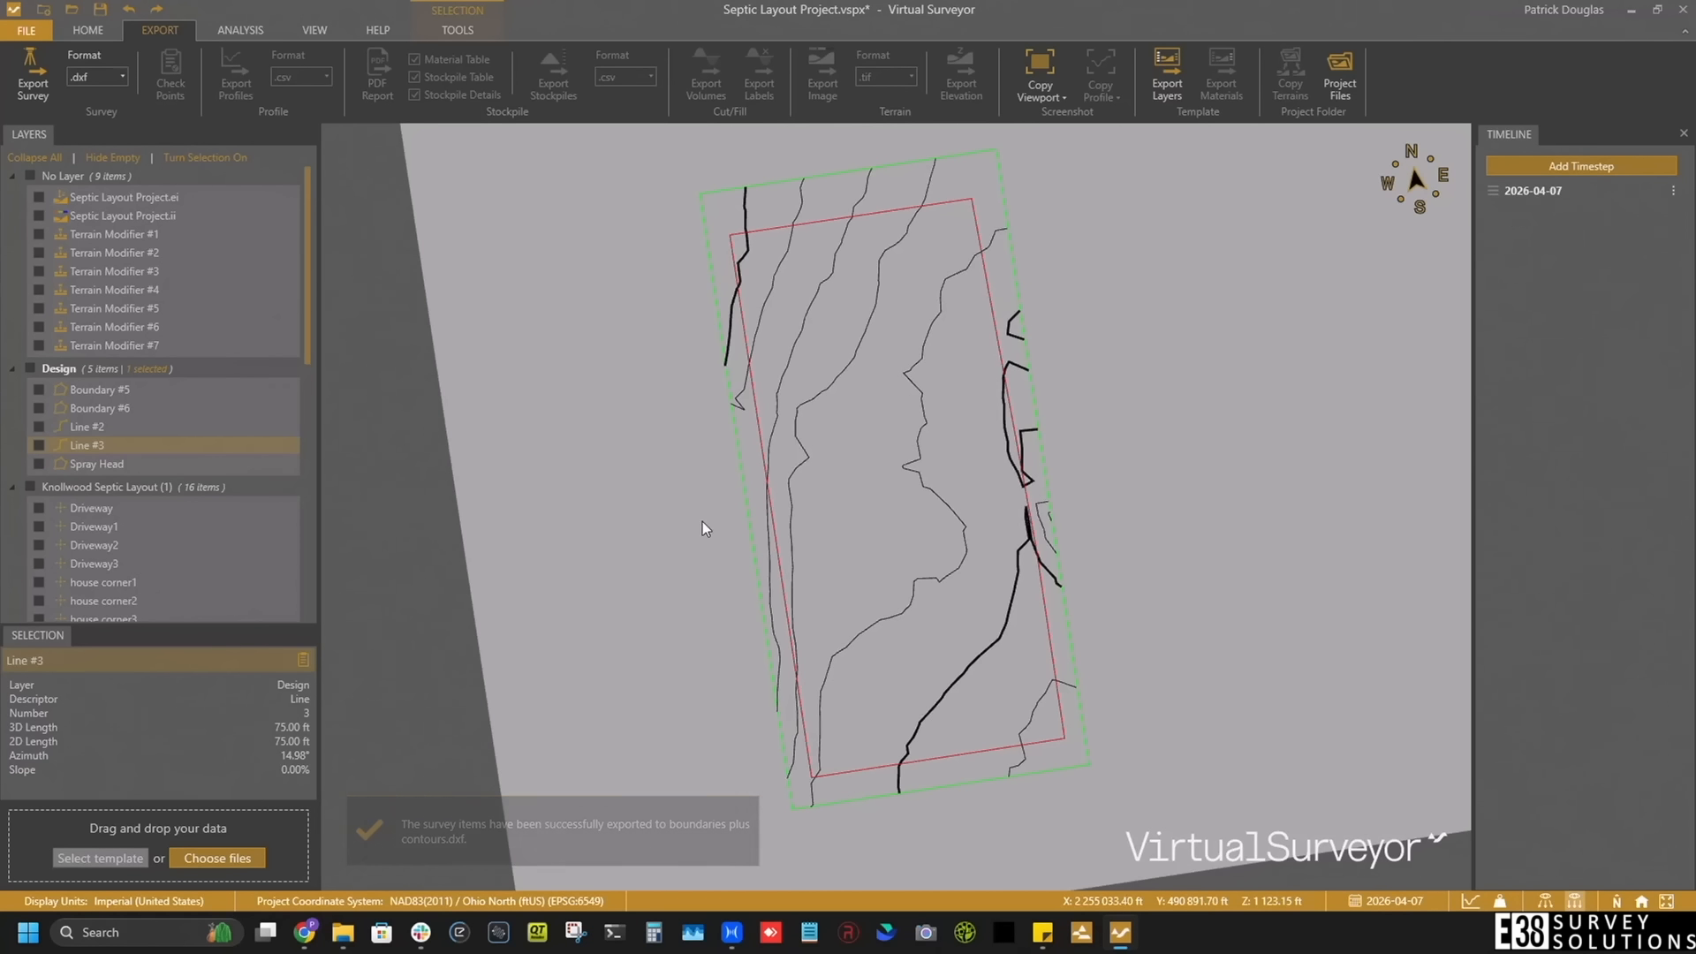
Step: Switch to Emlid Flow 360 and import boundaries plus contours.dxf as a CAD drawing into the Knollwood Septic Layout project
left_click(309, 930)
left_click(525, 249)
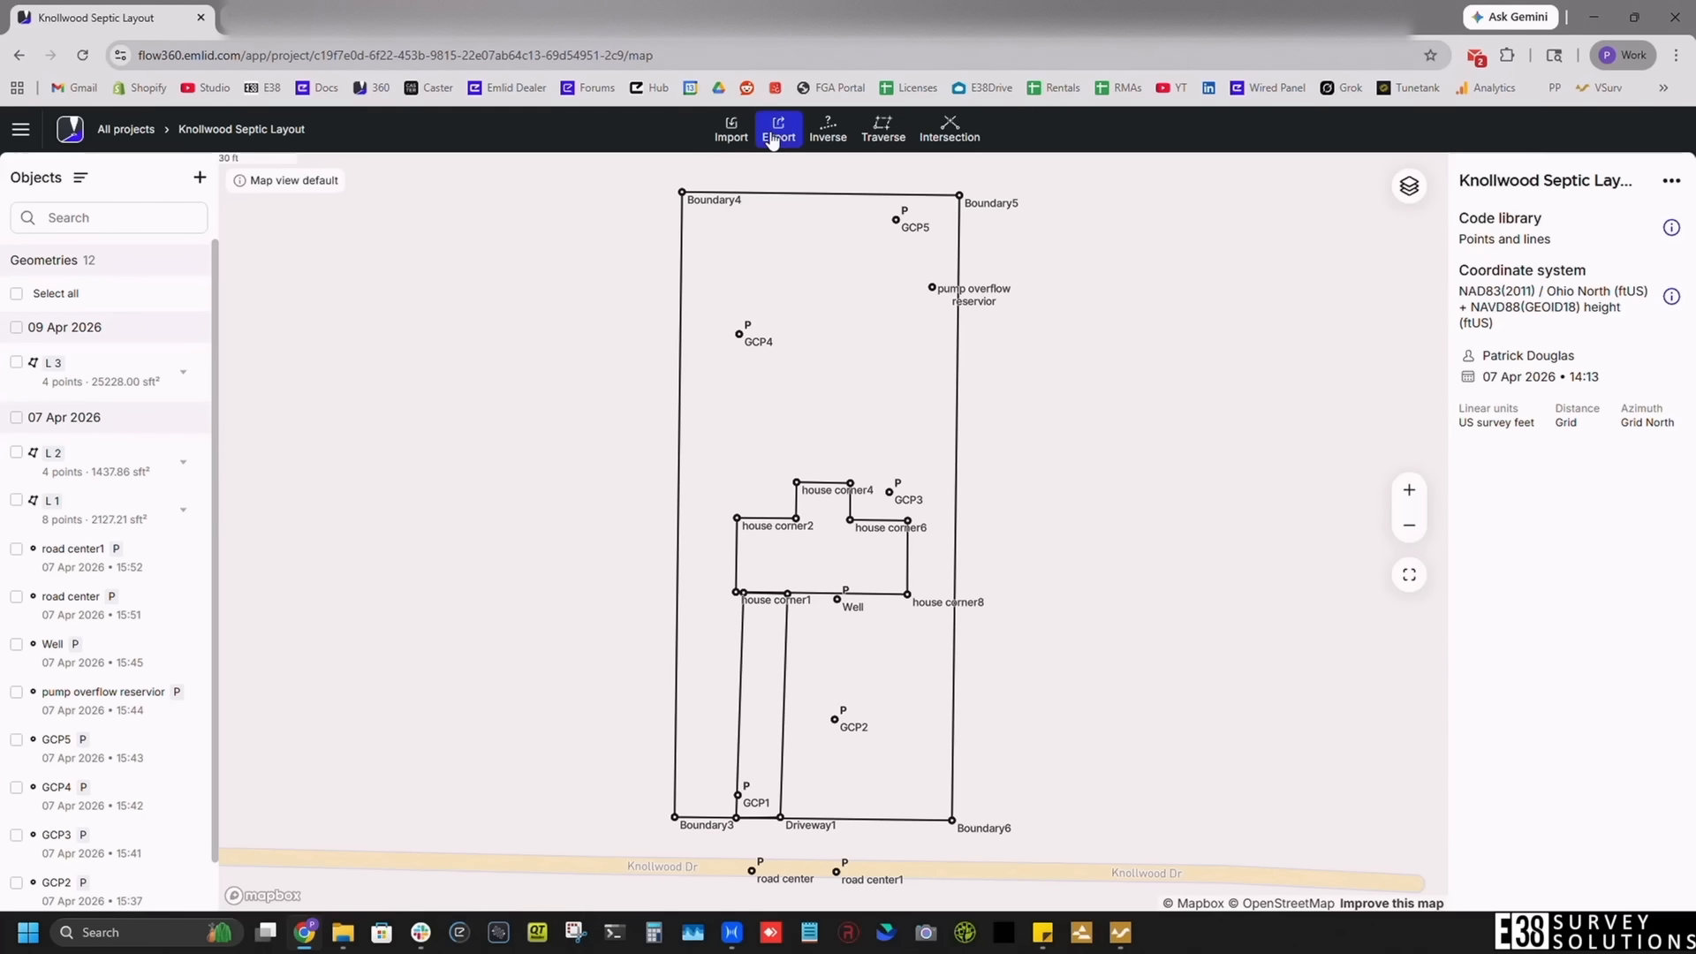
left_click(717, 131)
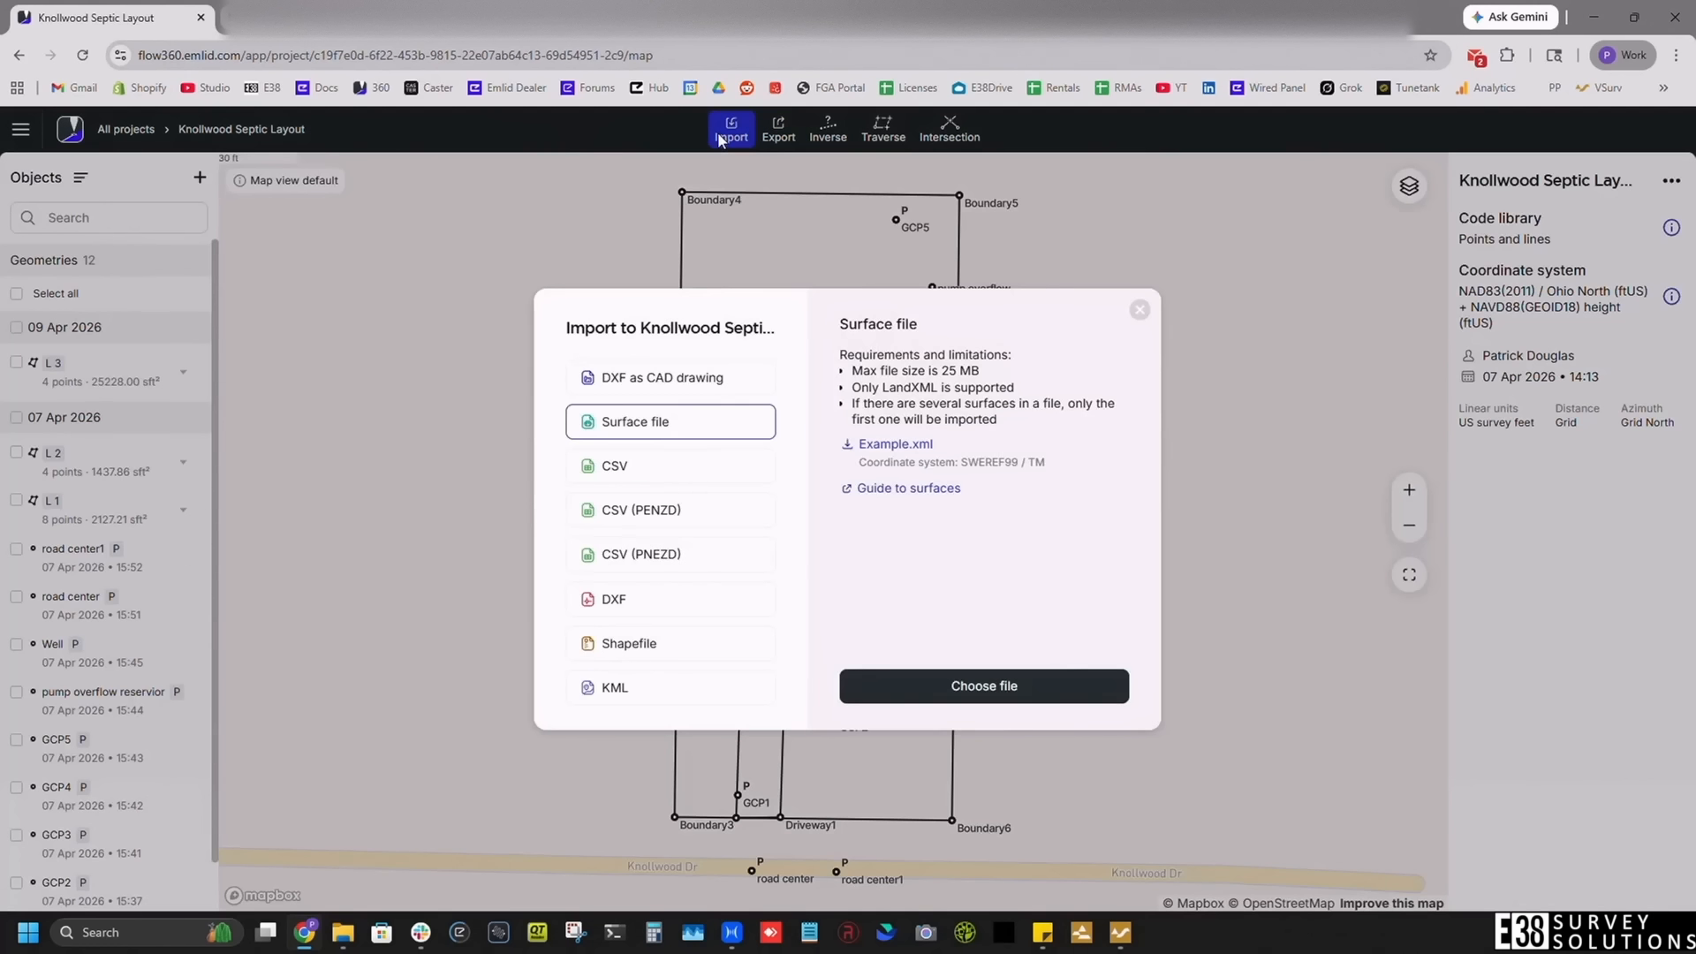
left_click(680, 378)
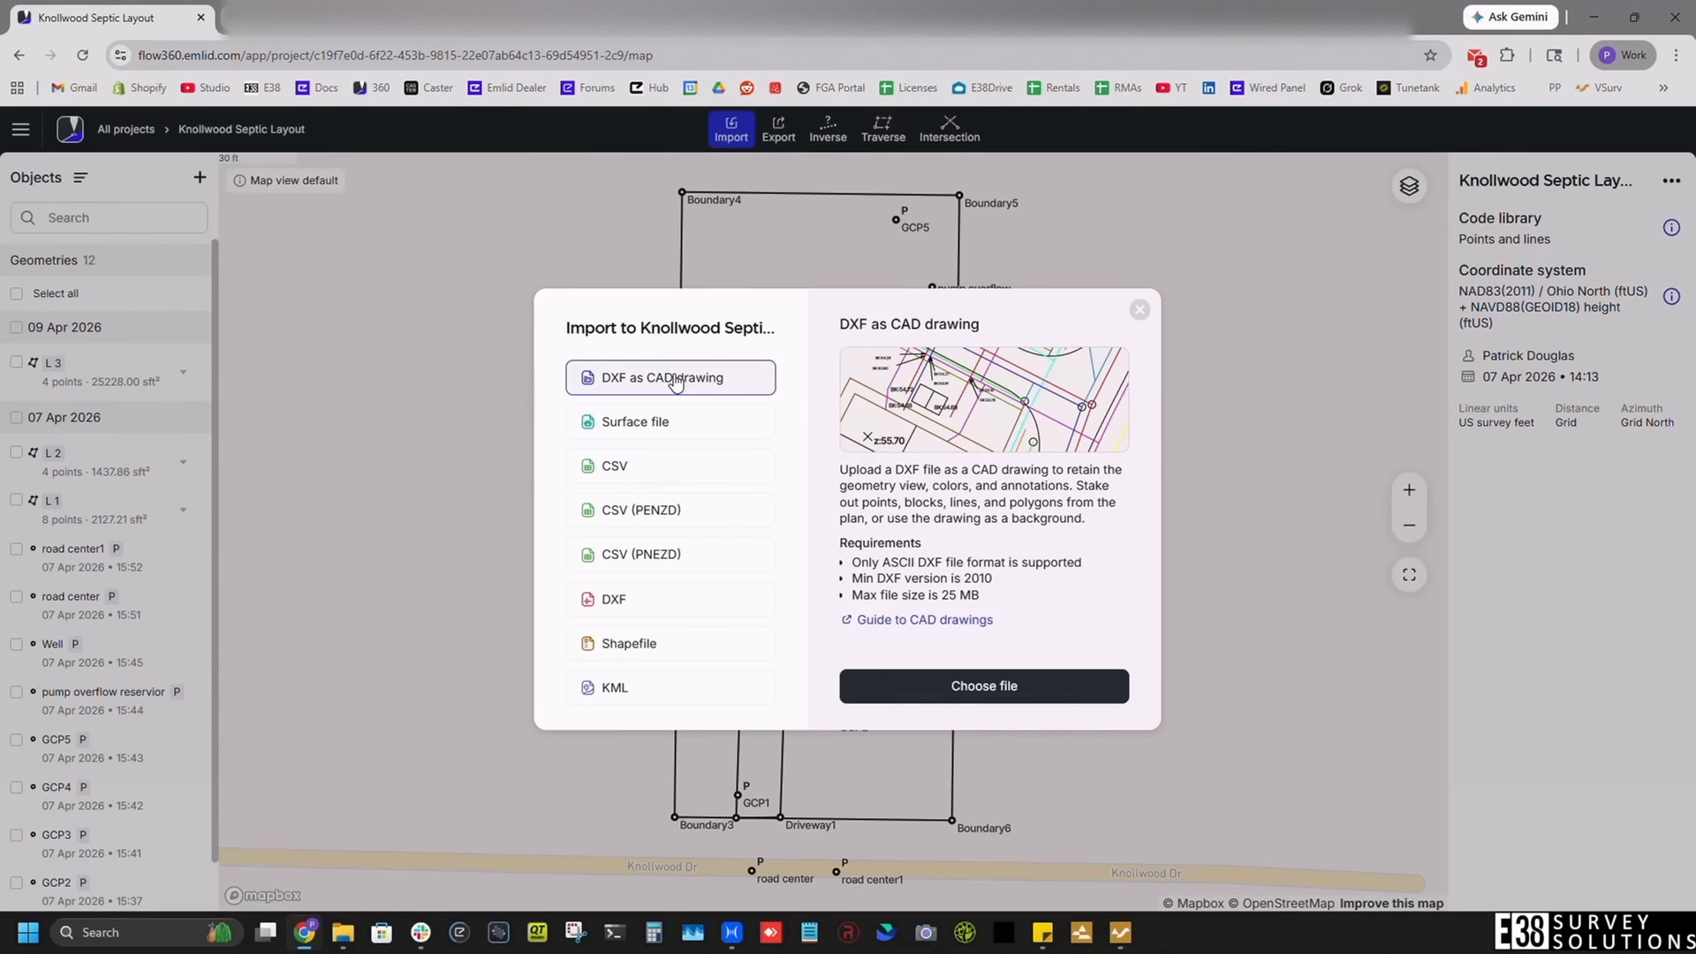
left_click(944, 686)
left_click(328, 167)
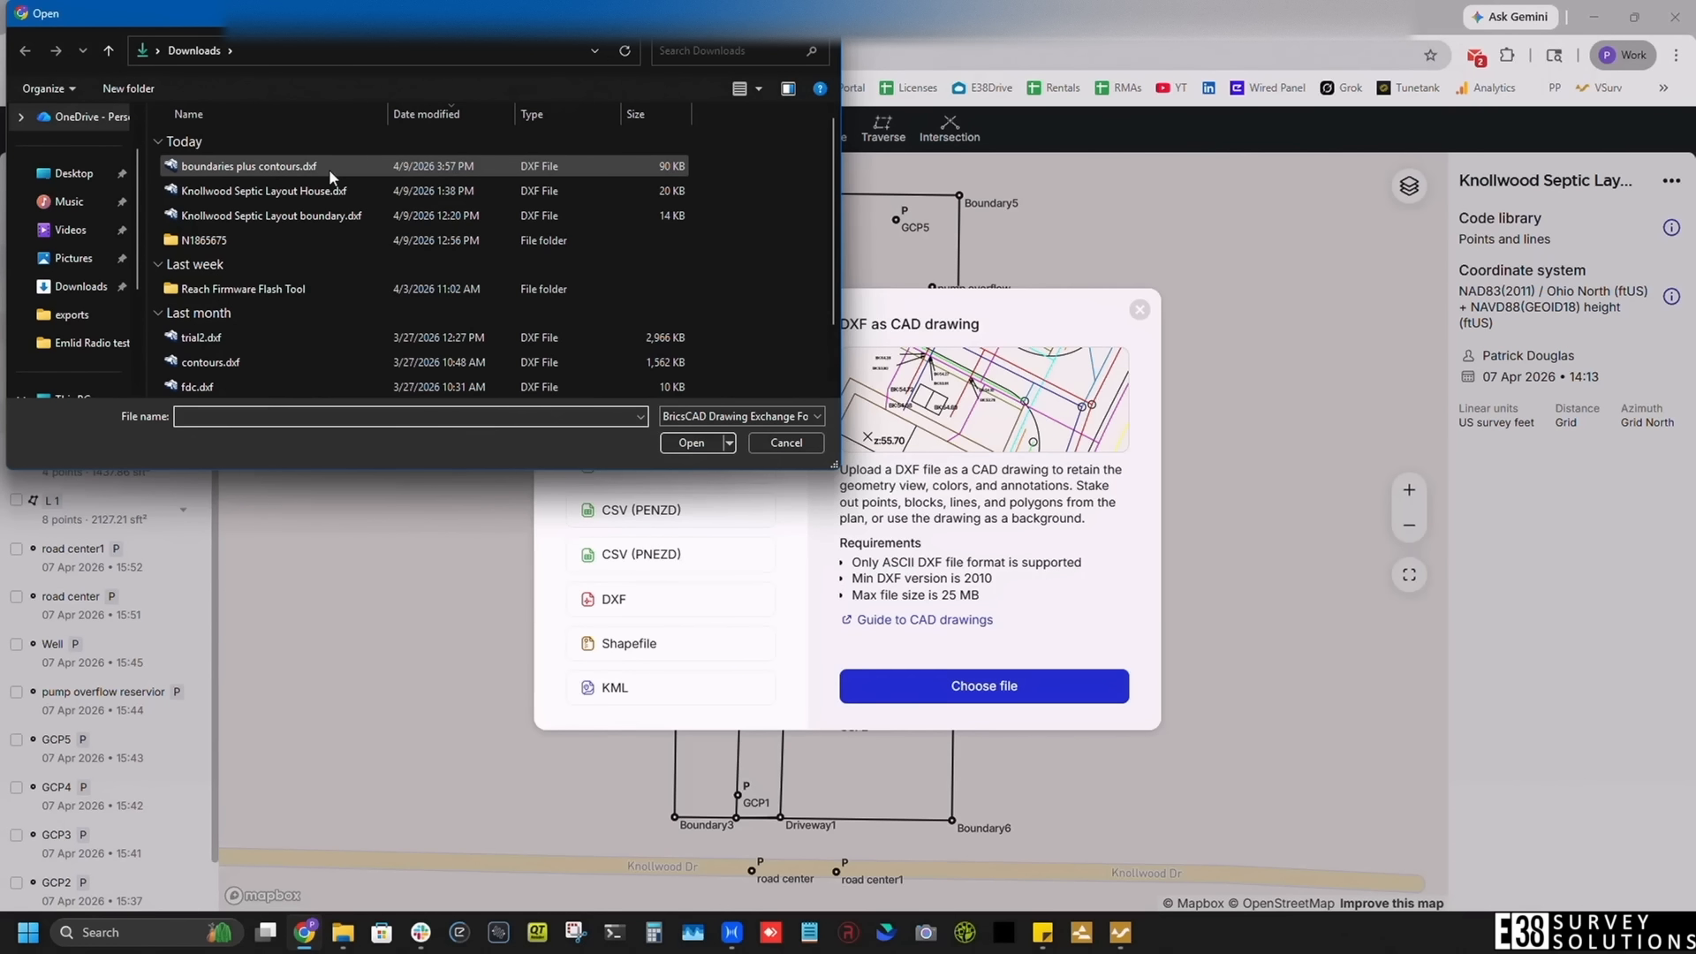
left_click(680, 442)
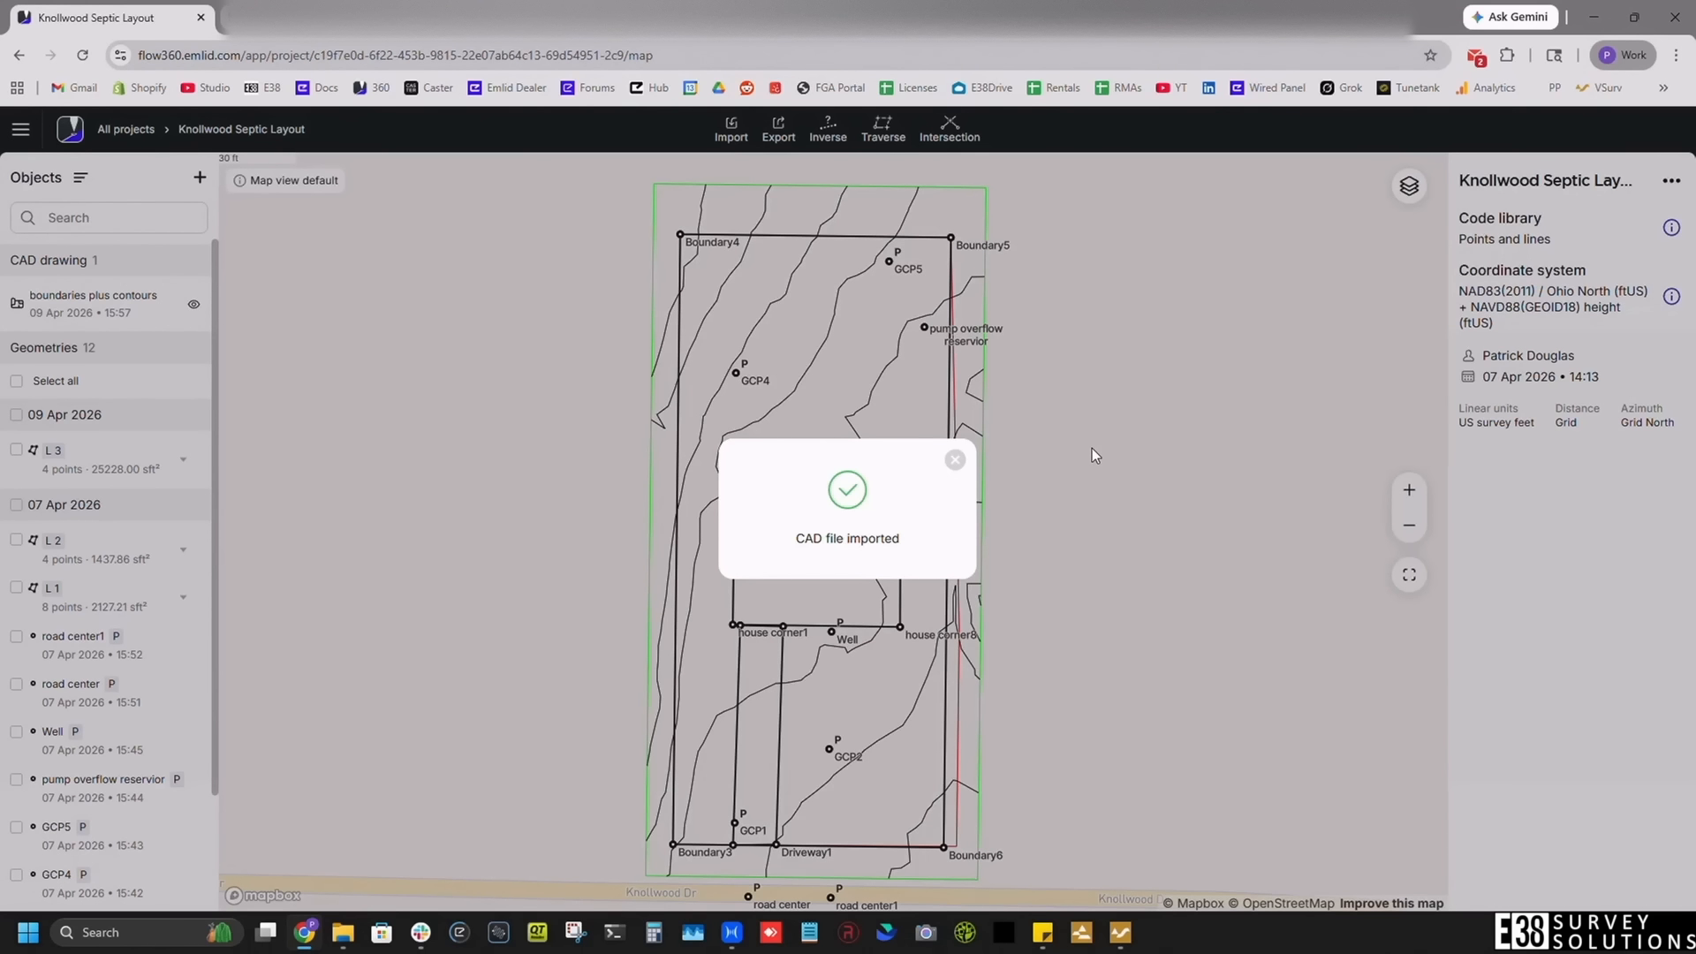
Step: Close the import confirmation and delete the L 3 boundary geometry from the project
left_click_drag(1067, 452, 782, 433)
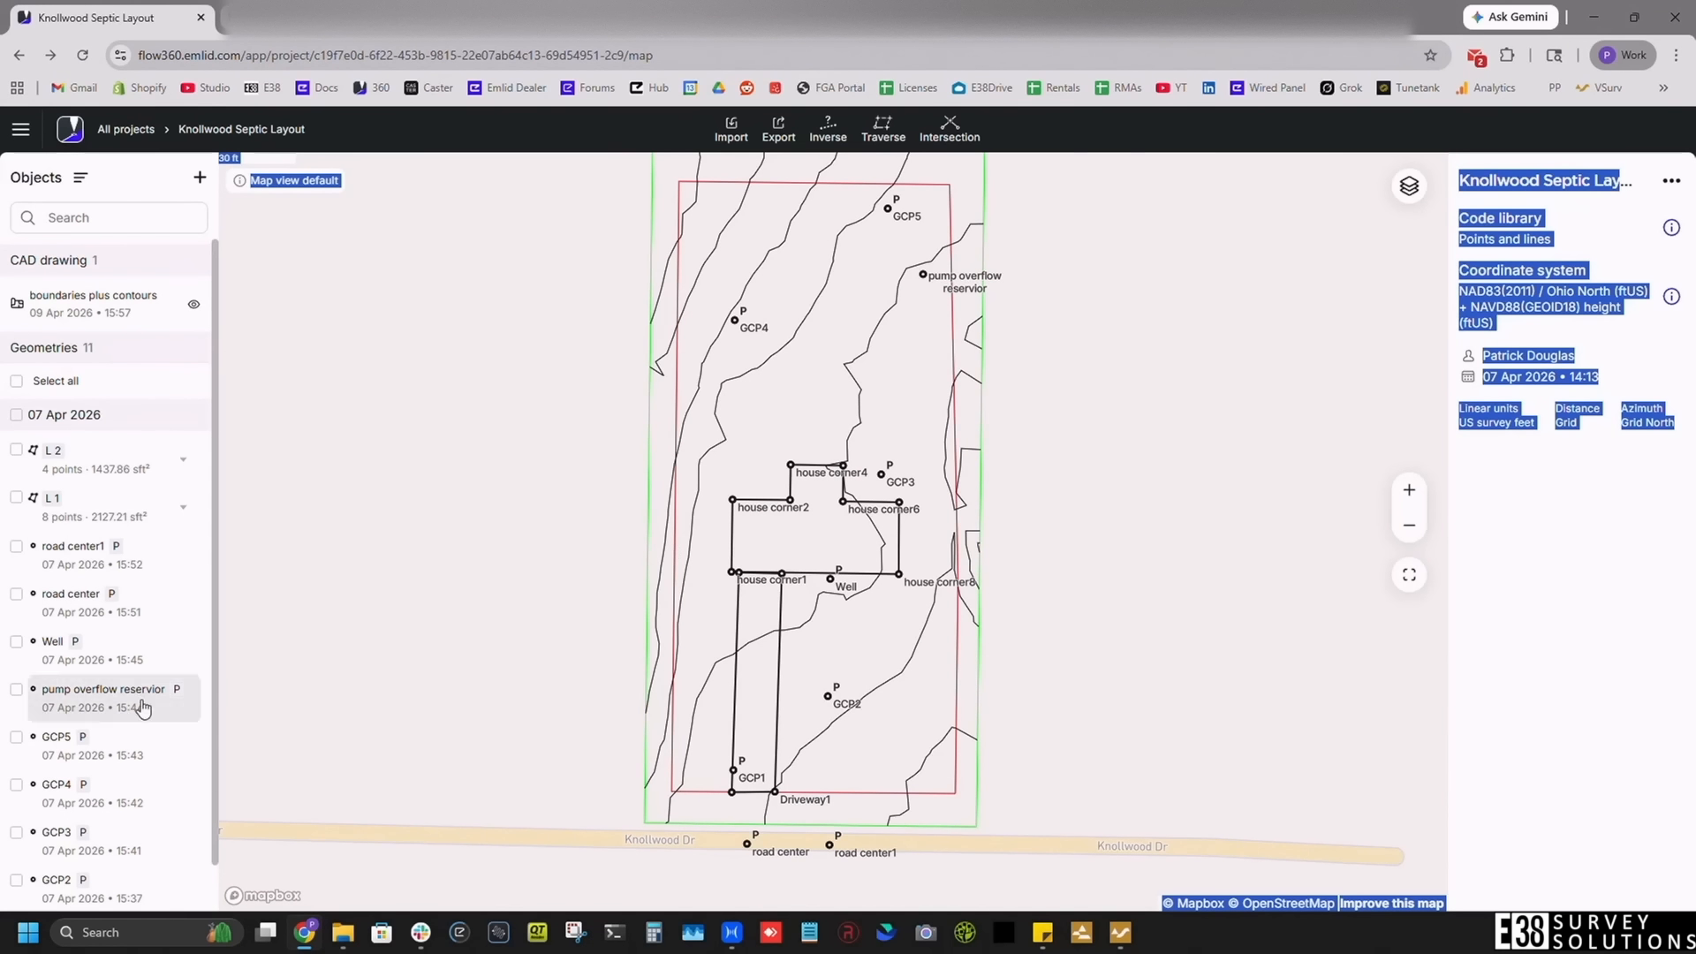
left_click_drag(751, 556, 749, 595)
Step: Switch to Virtual Surveyor, make only the Design layer visible, and export the survey as a DXF named "design"
left_click(1120, 932)
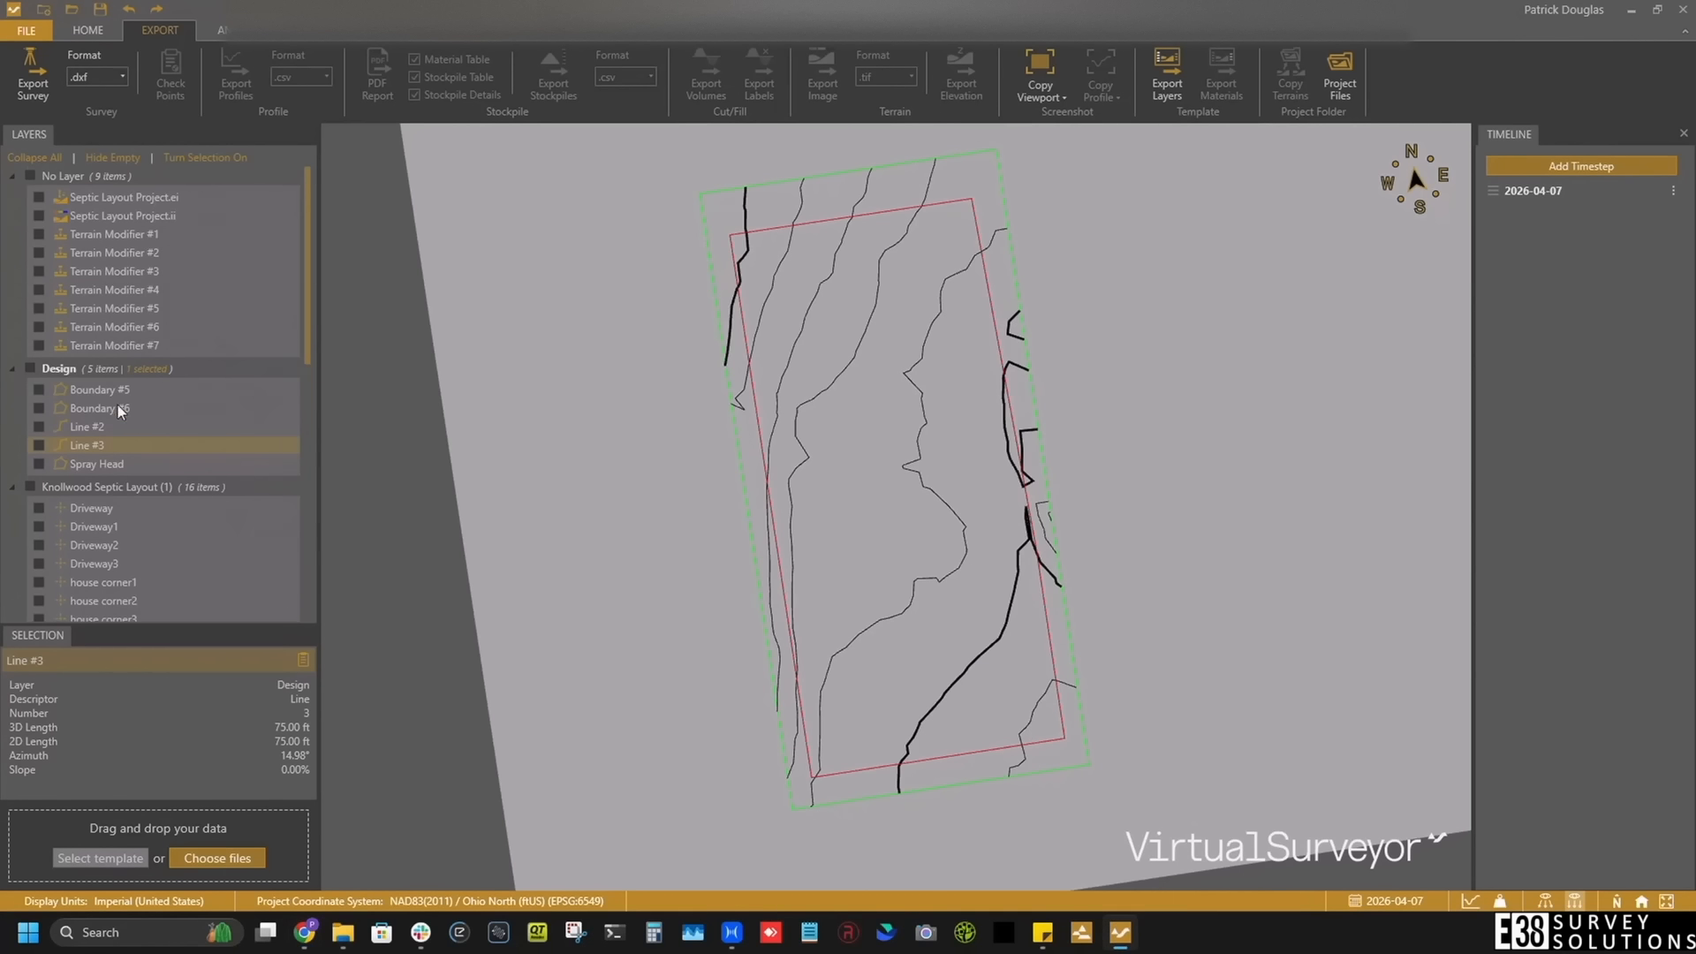
scroll(118, 404, "down", 5)
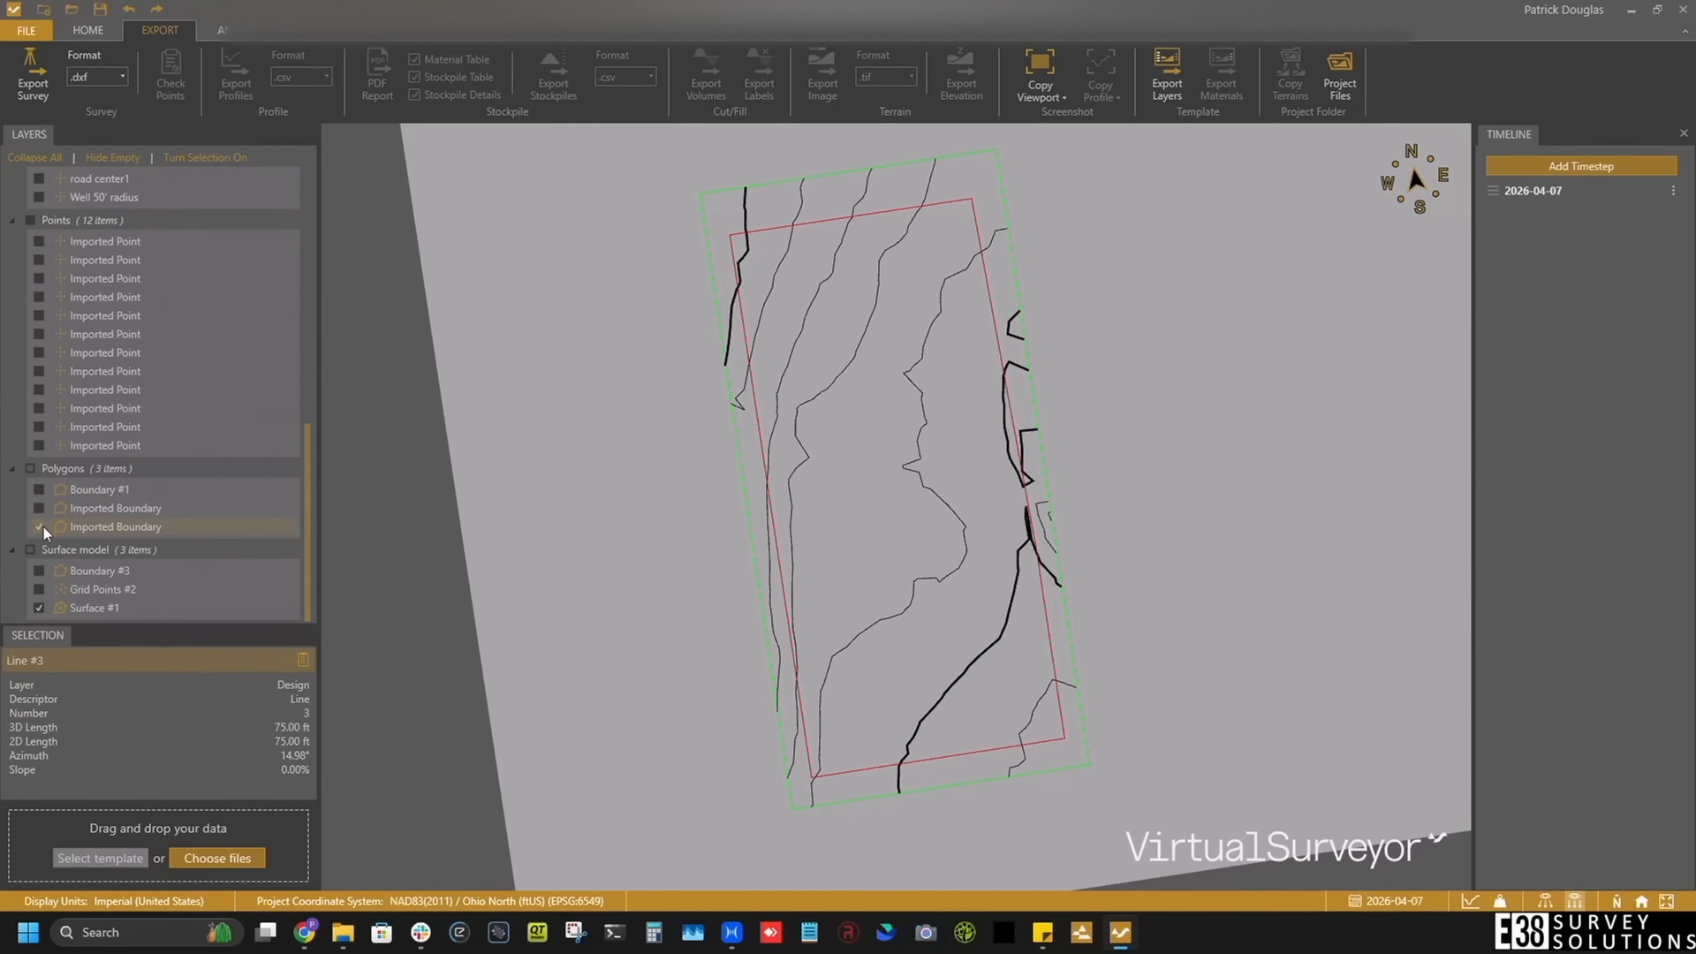
left_click(39, 526)
scroll(39, 589, "up", 10)
left_click(32, 330)
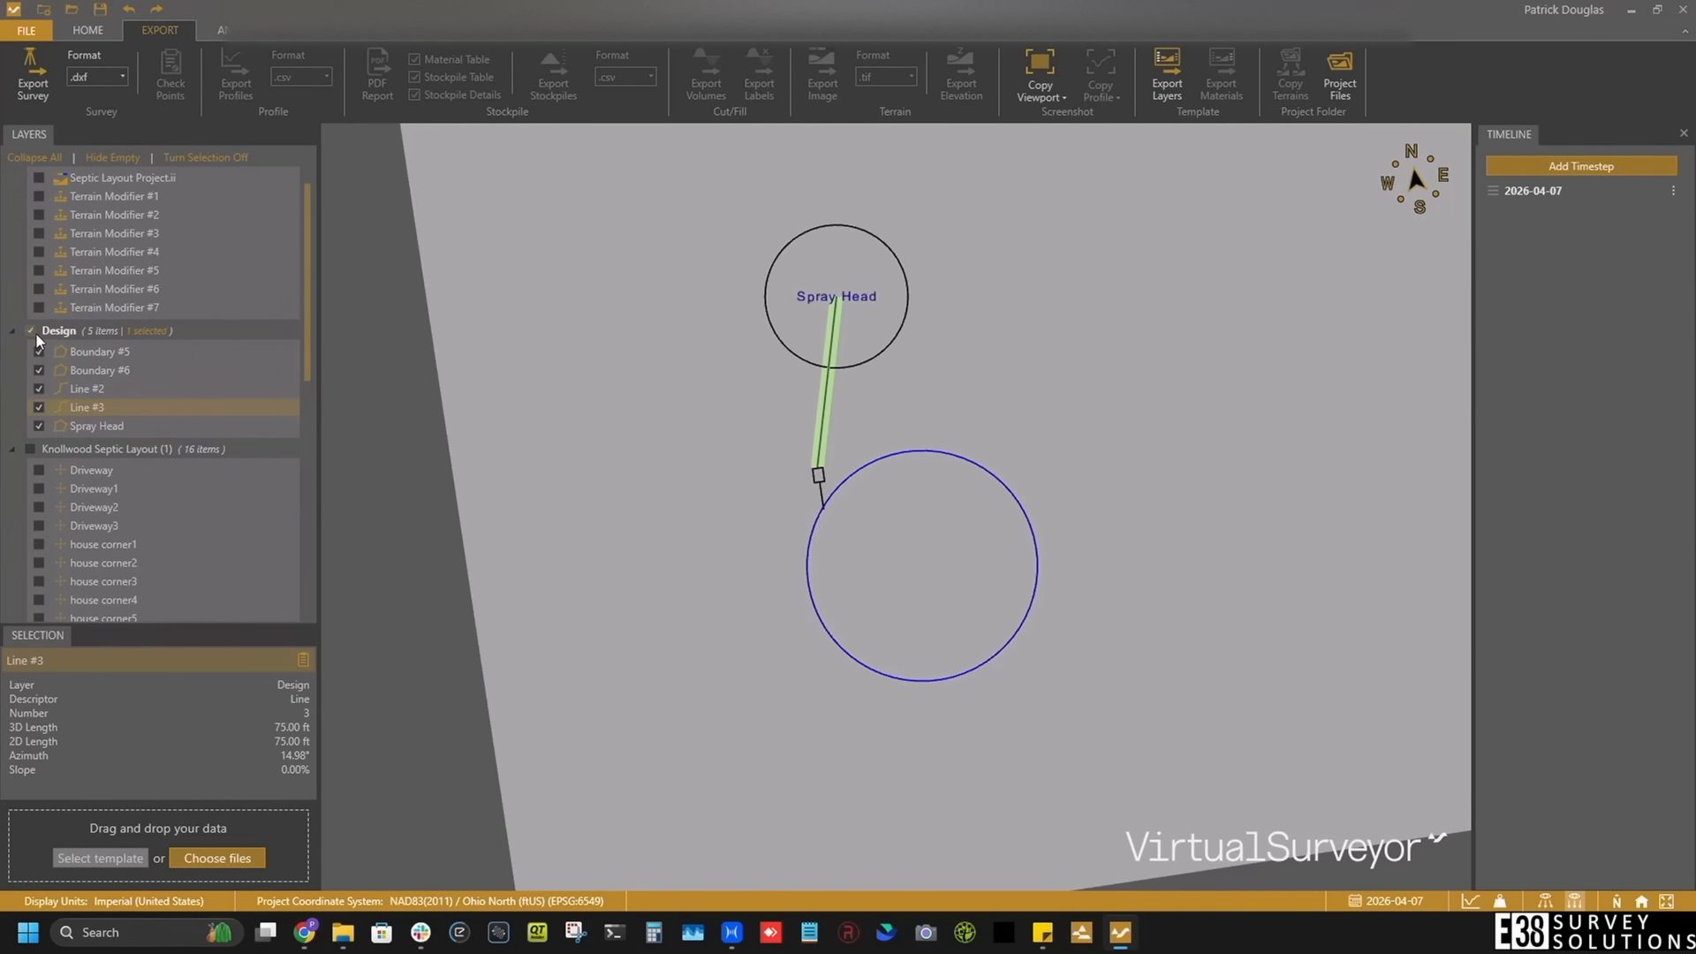
left_click(29, 83)
type("desi")
key("Return")
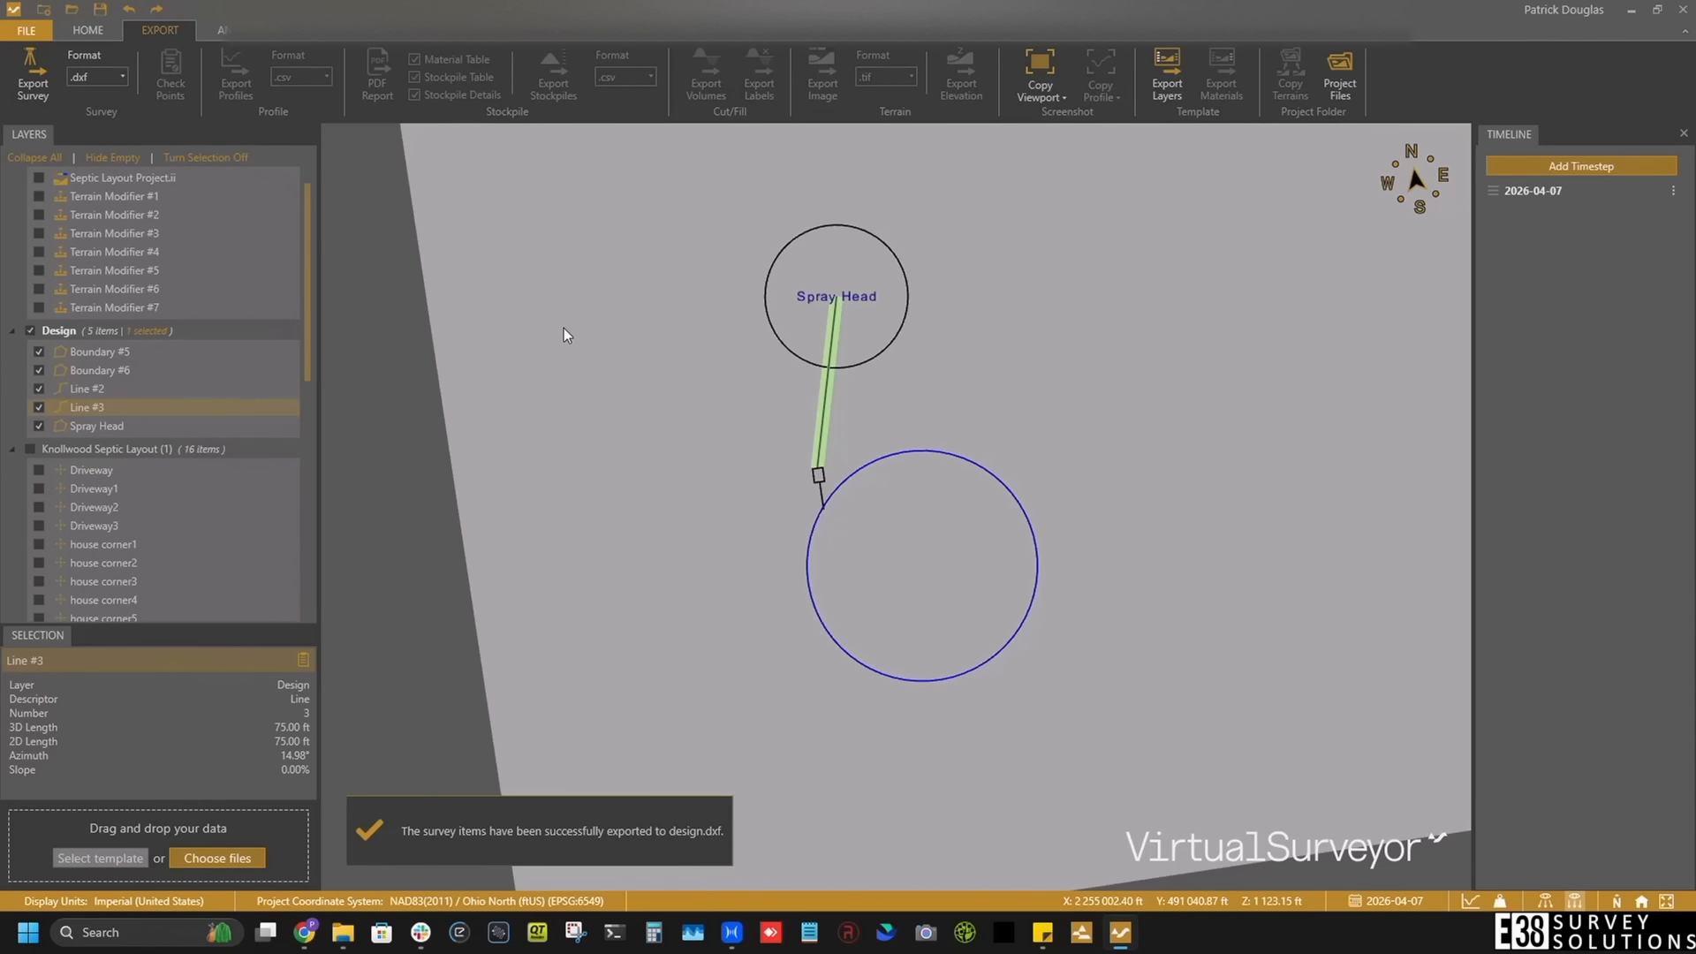
Step: Switch back to Emlid Flow 360 and import design.dxf as a CAD drawing
key("alt+Tab")
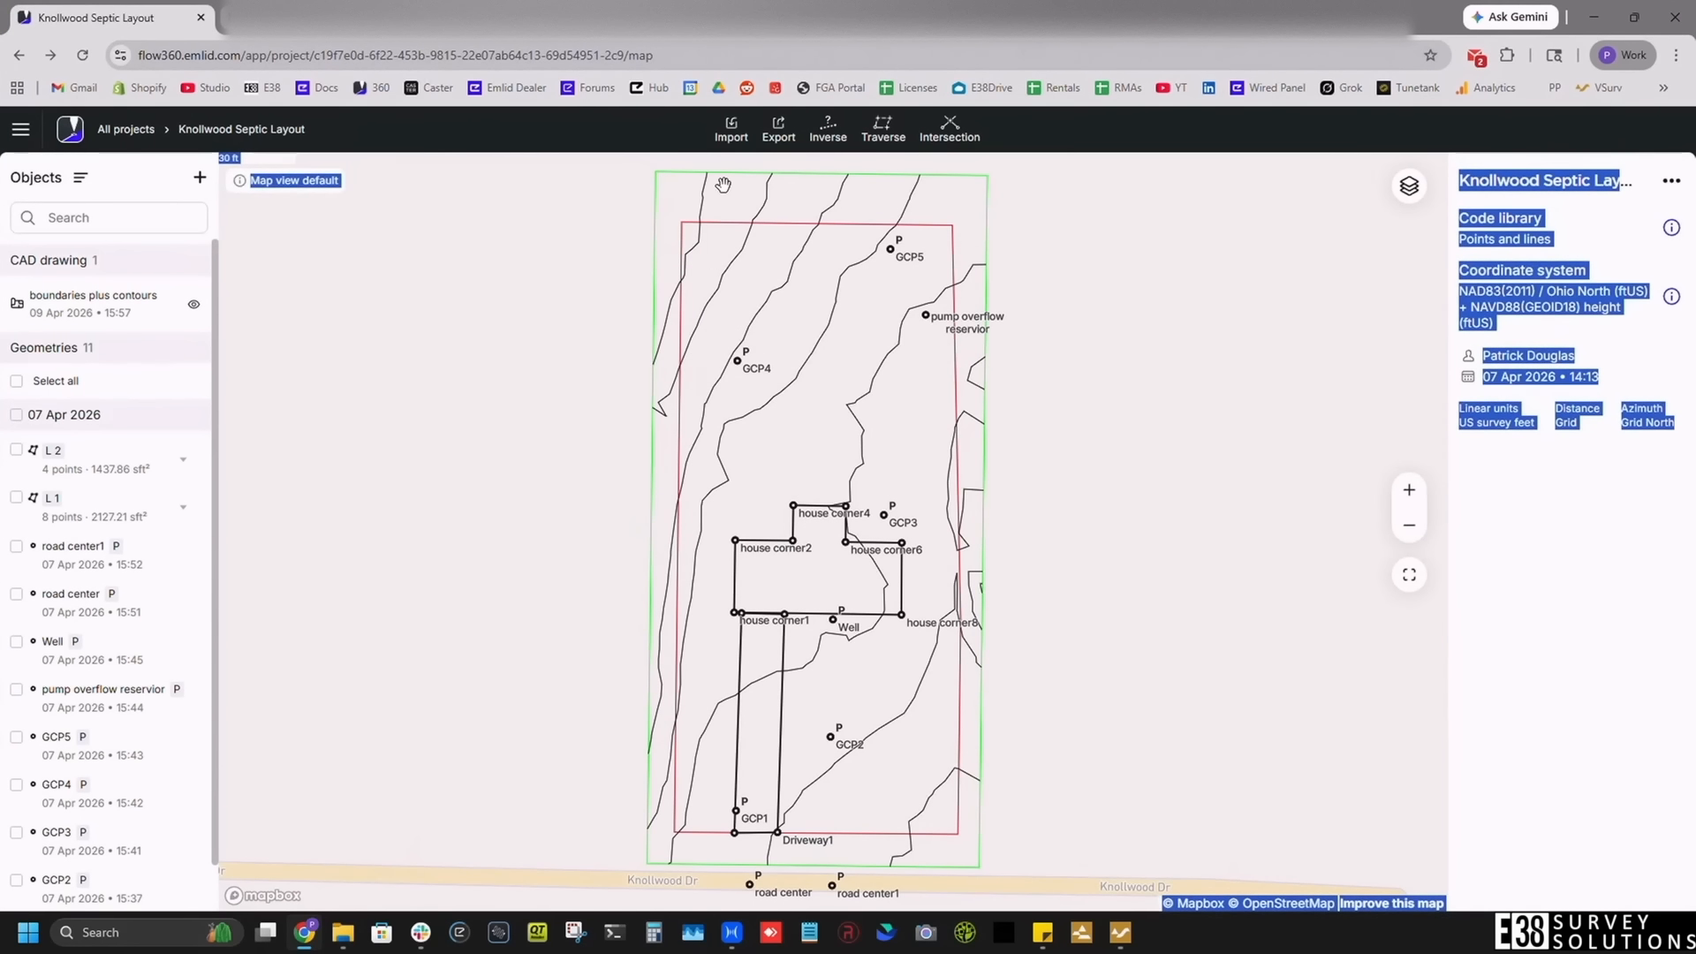
left_click(730, 129)
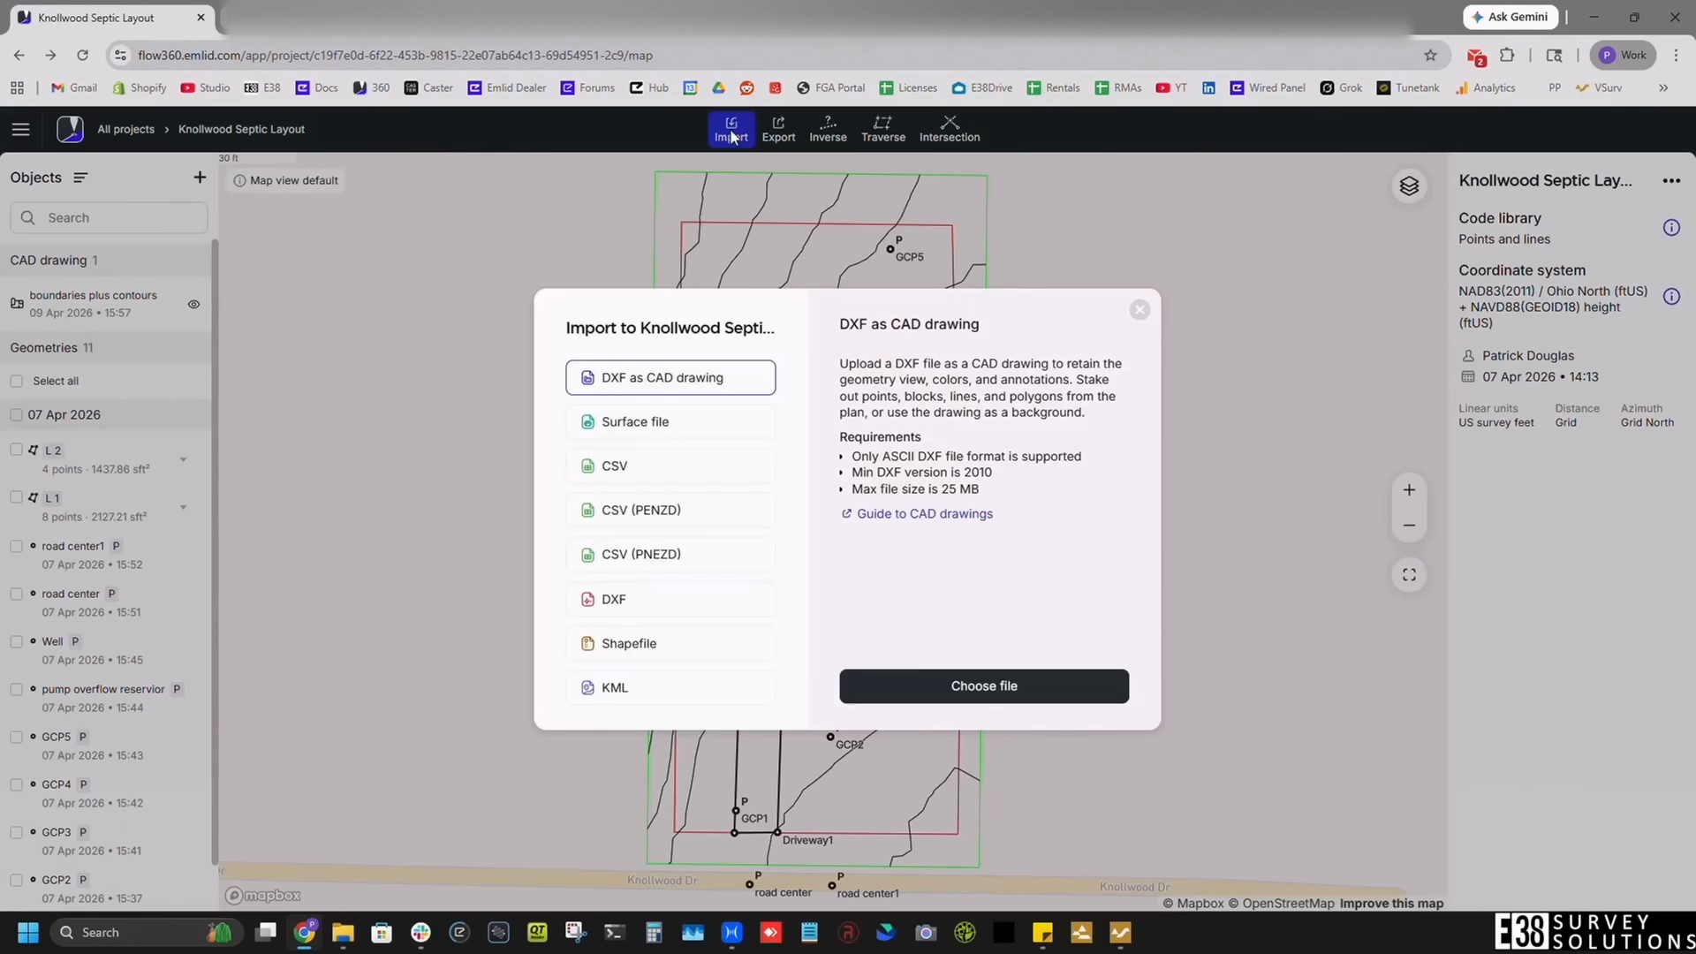
left_click(984, 685)
left_click(205, 166)
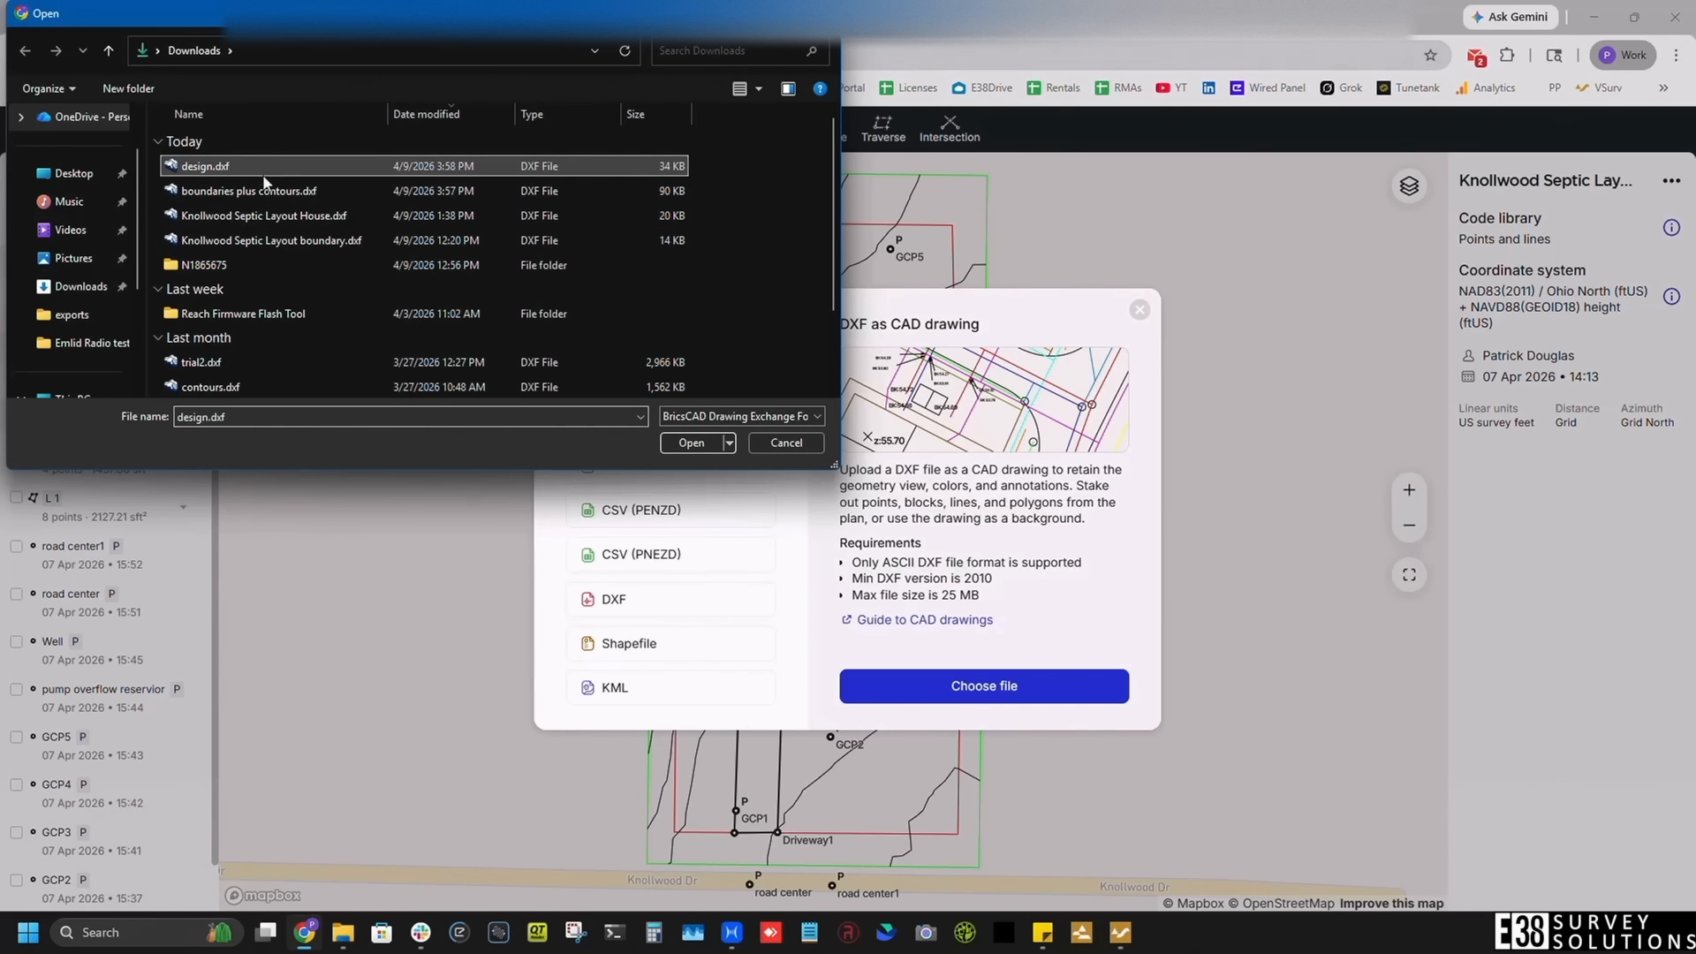
left_click(693, 441)
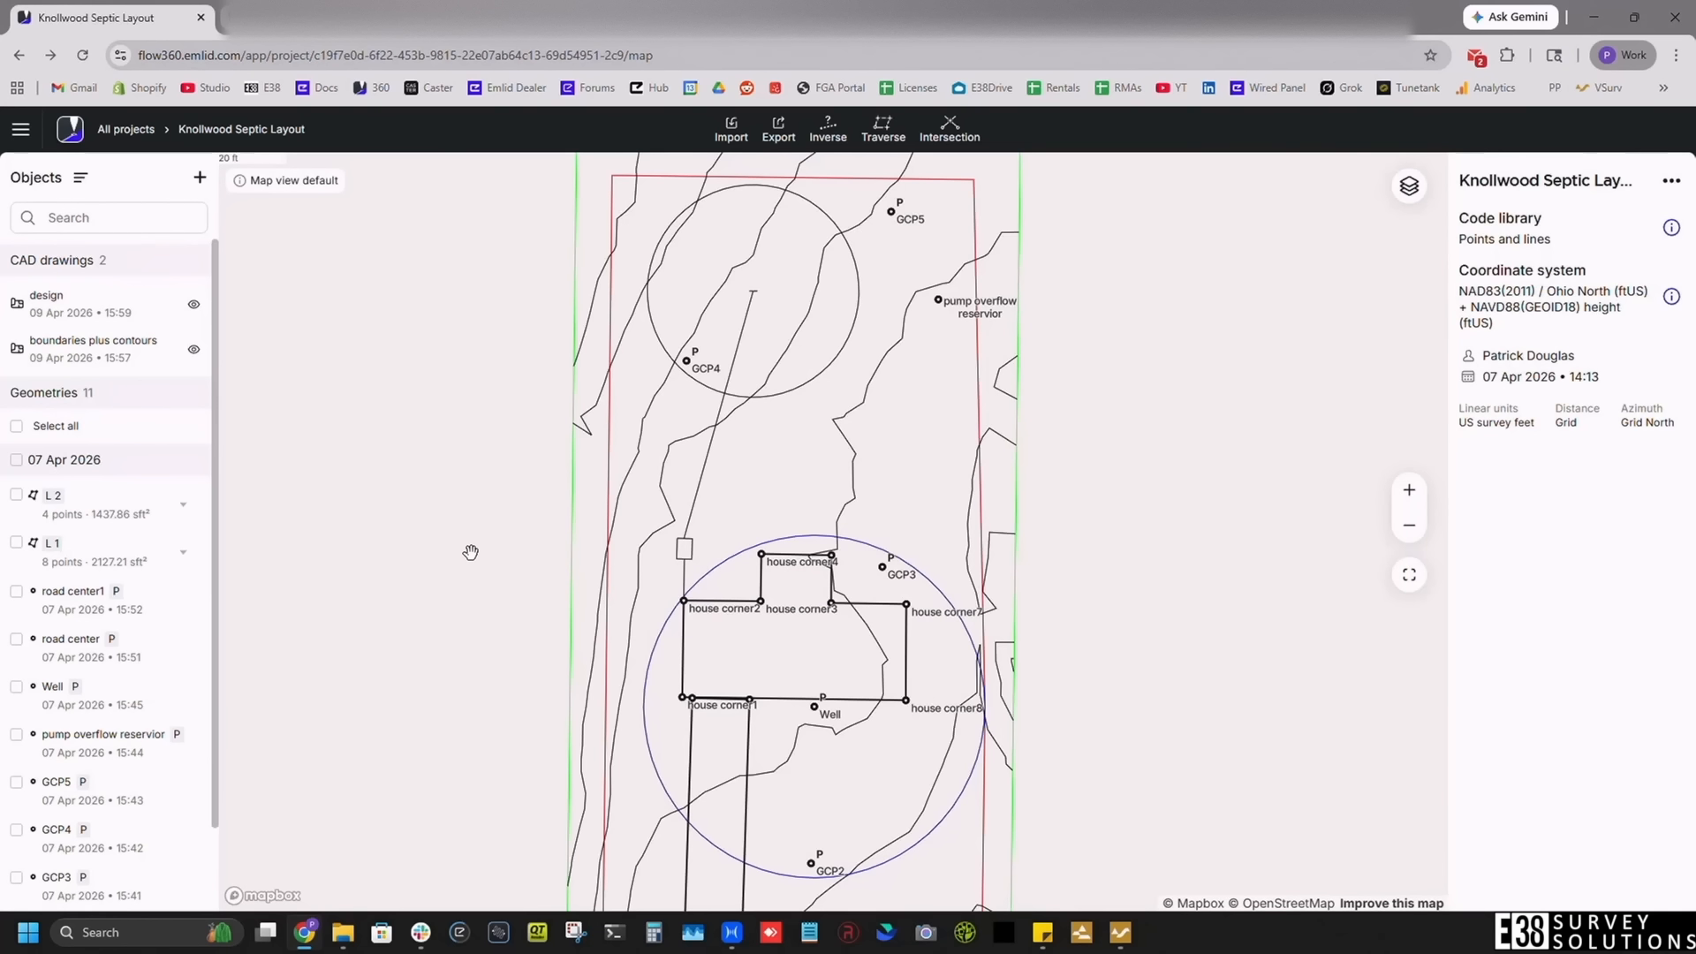
Step: Toggle the visibility of the boundaries plus contours and design drawings off and on to check each overlay
left_click_drag(470, 552, 575, 507)
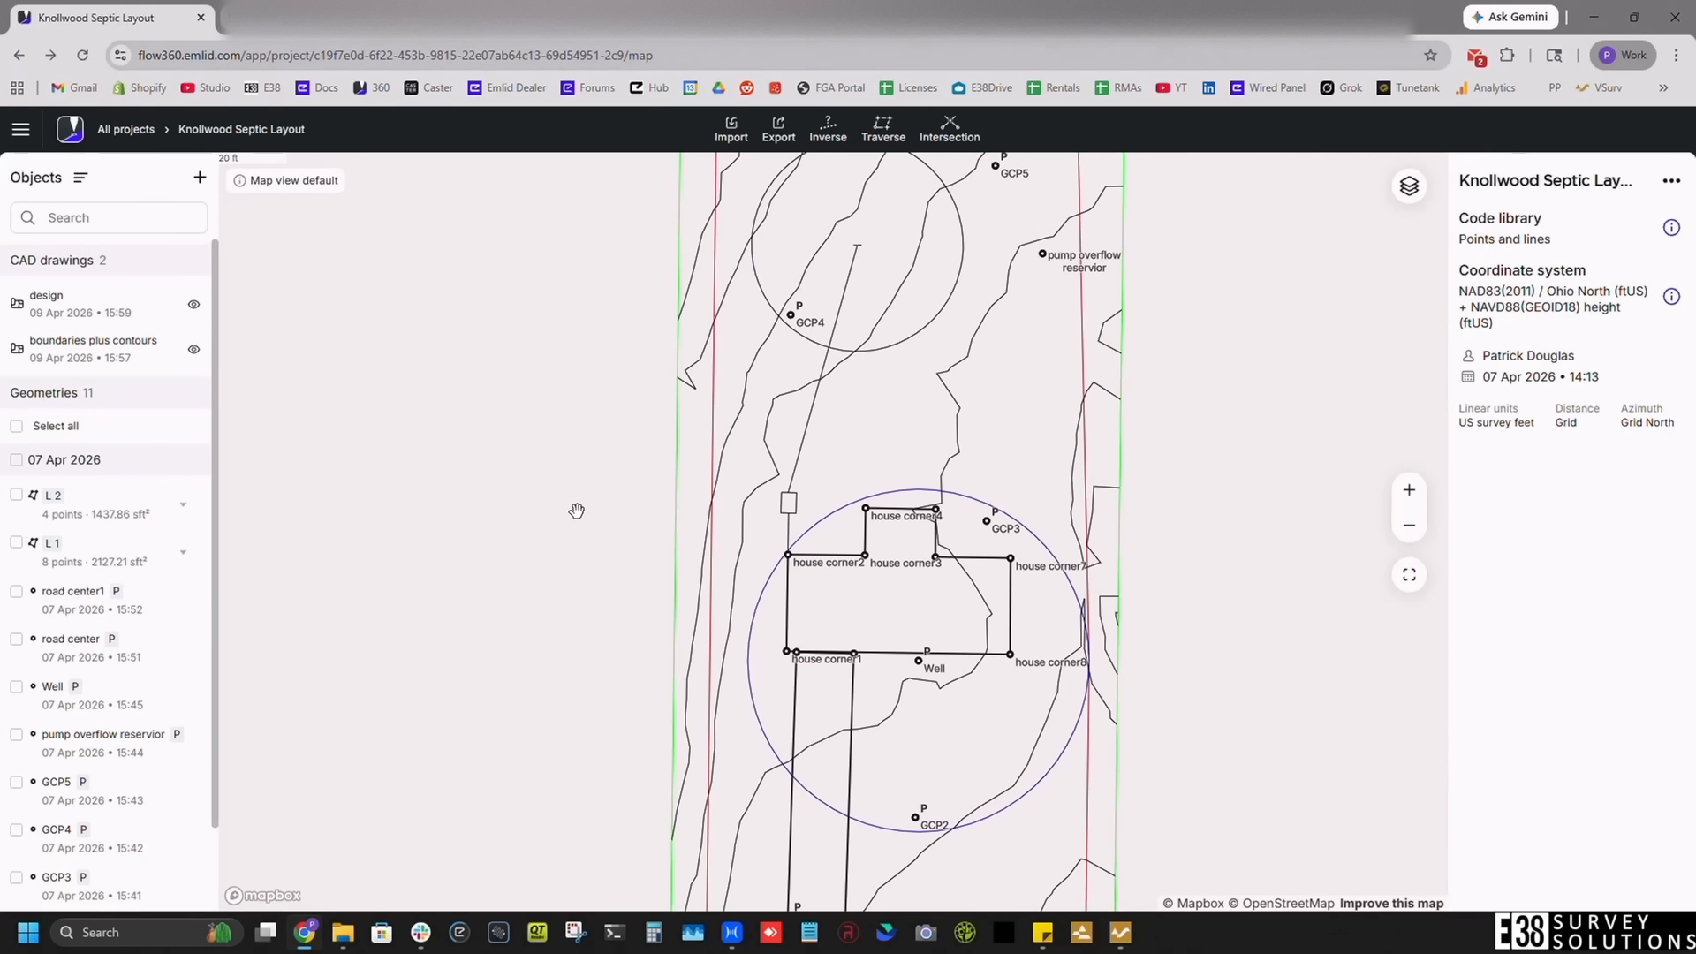
left_click(194, 349)
left_click(193, 351)
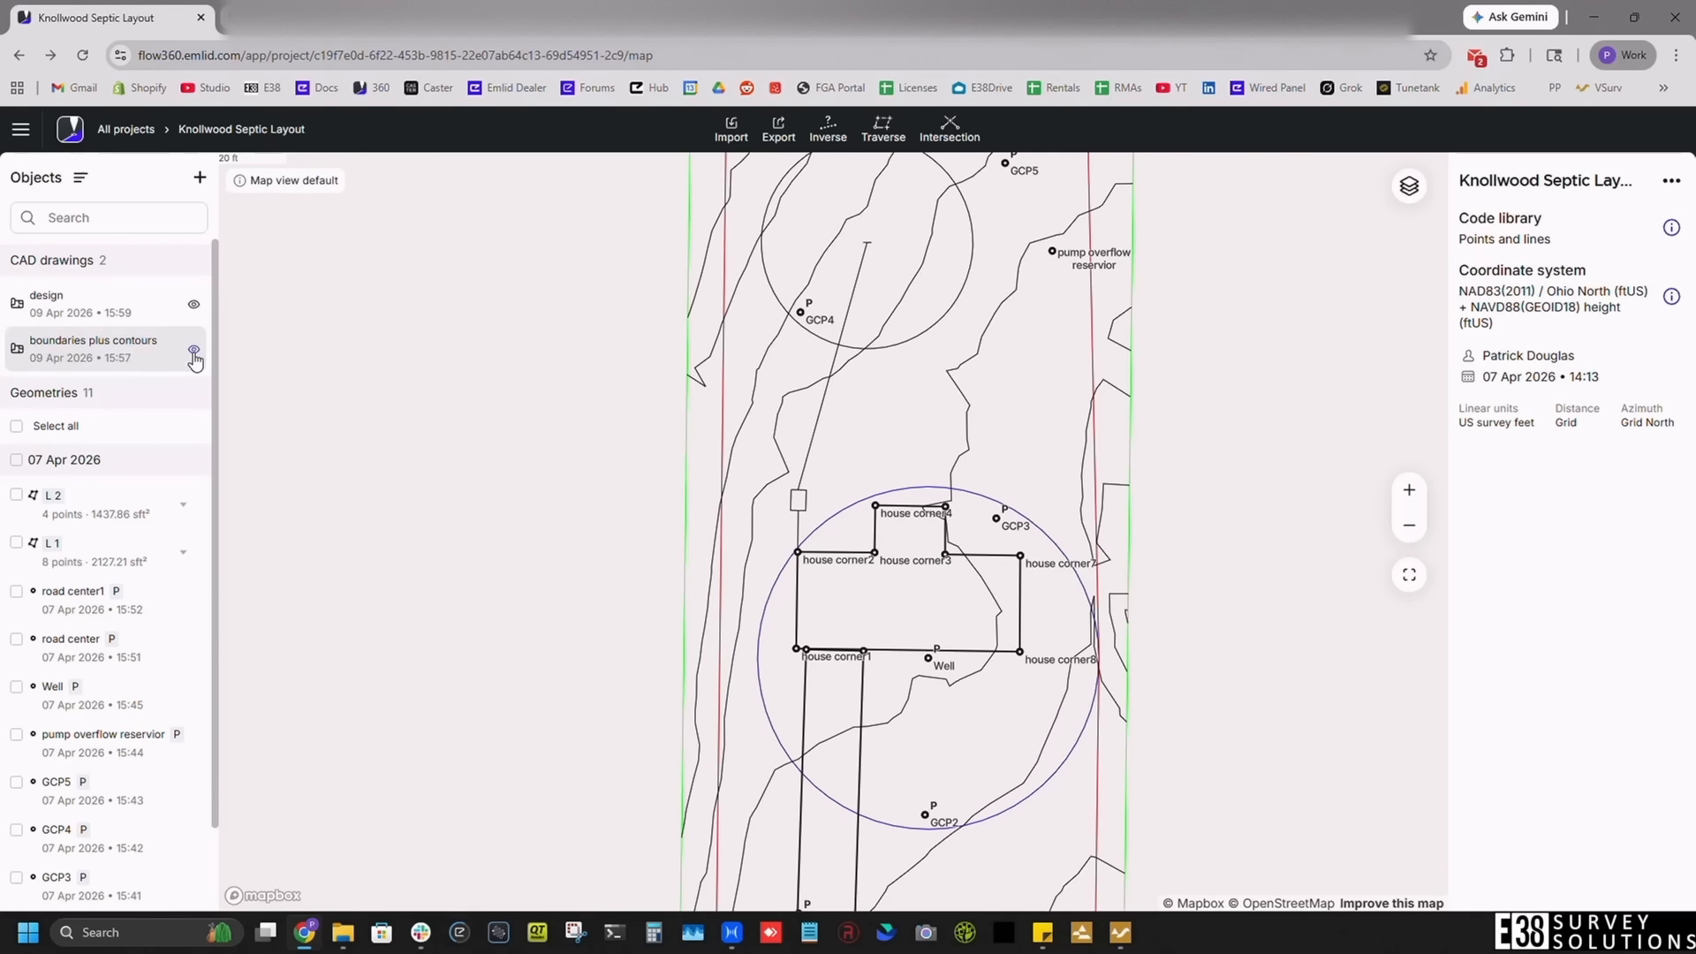
left_click(191, 305)
left_click(191, 305)
Step: Select the small tank rectangle northwest of the house to view its details and examine the overlaid septic layout
left_click_drag(971, 345, 911, 393)
scroll(911, 395, "down", 2)
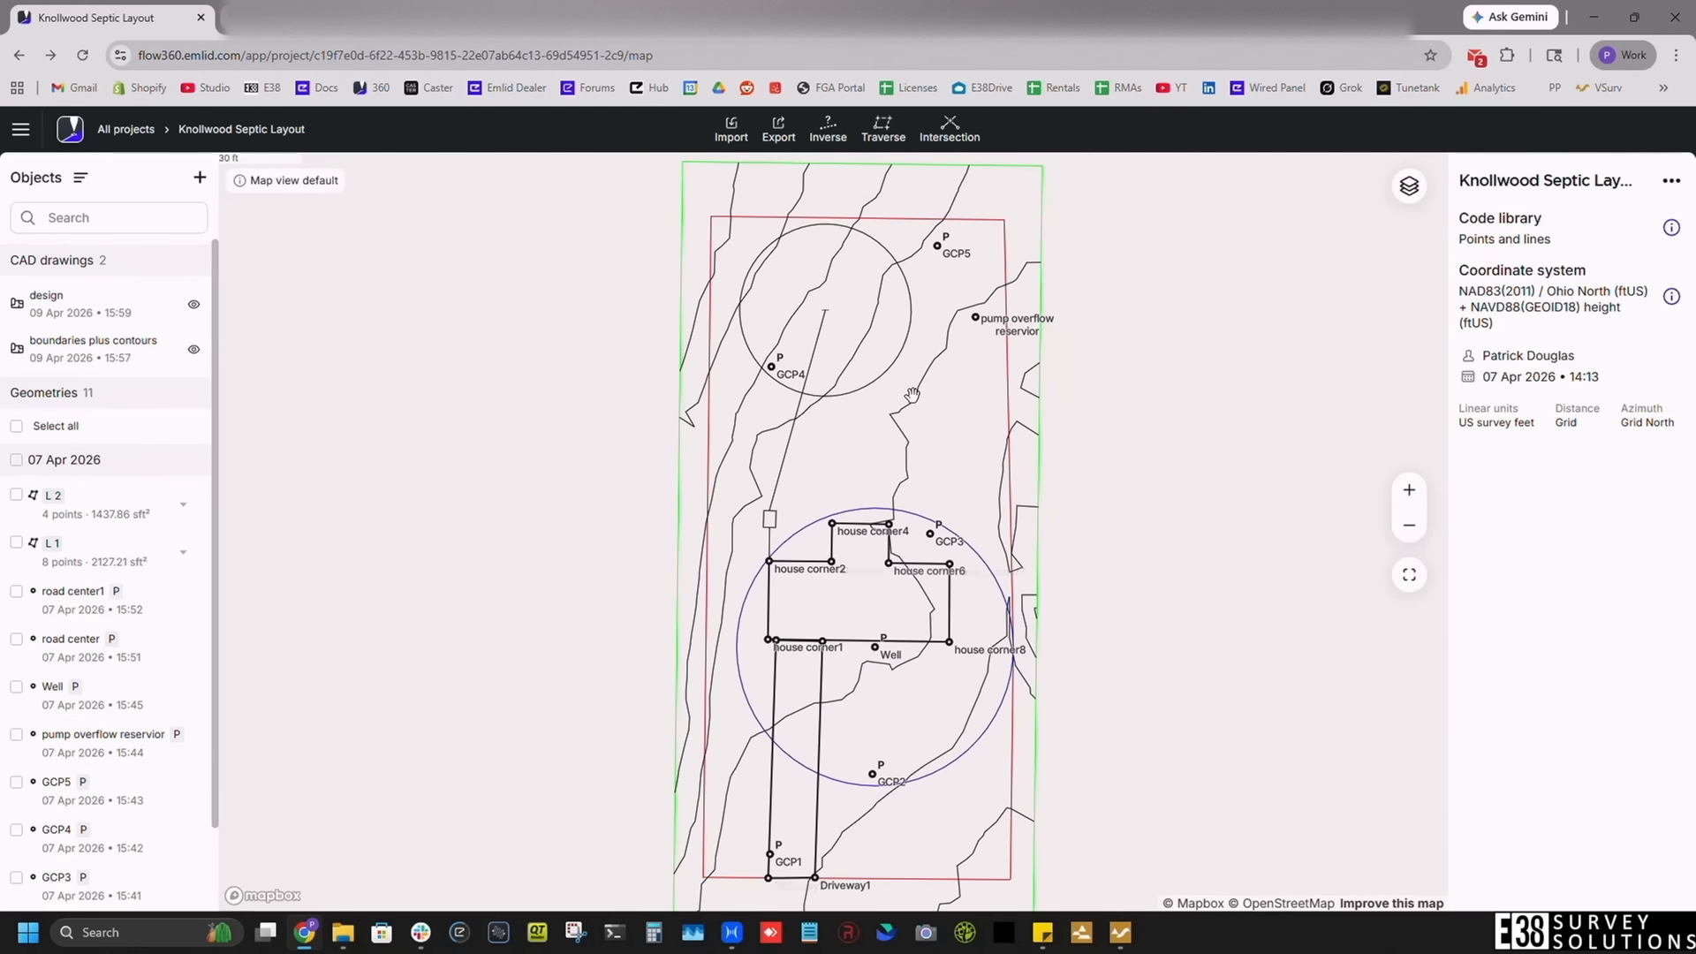
scroll(771, 519, "up", 5)
scroll(771, 519, "down", 1)
left_click(772, 502)
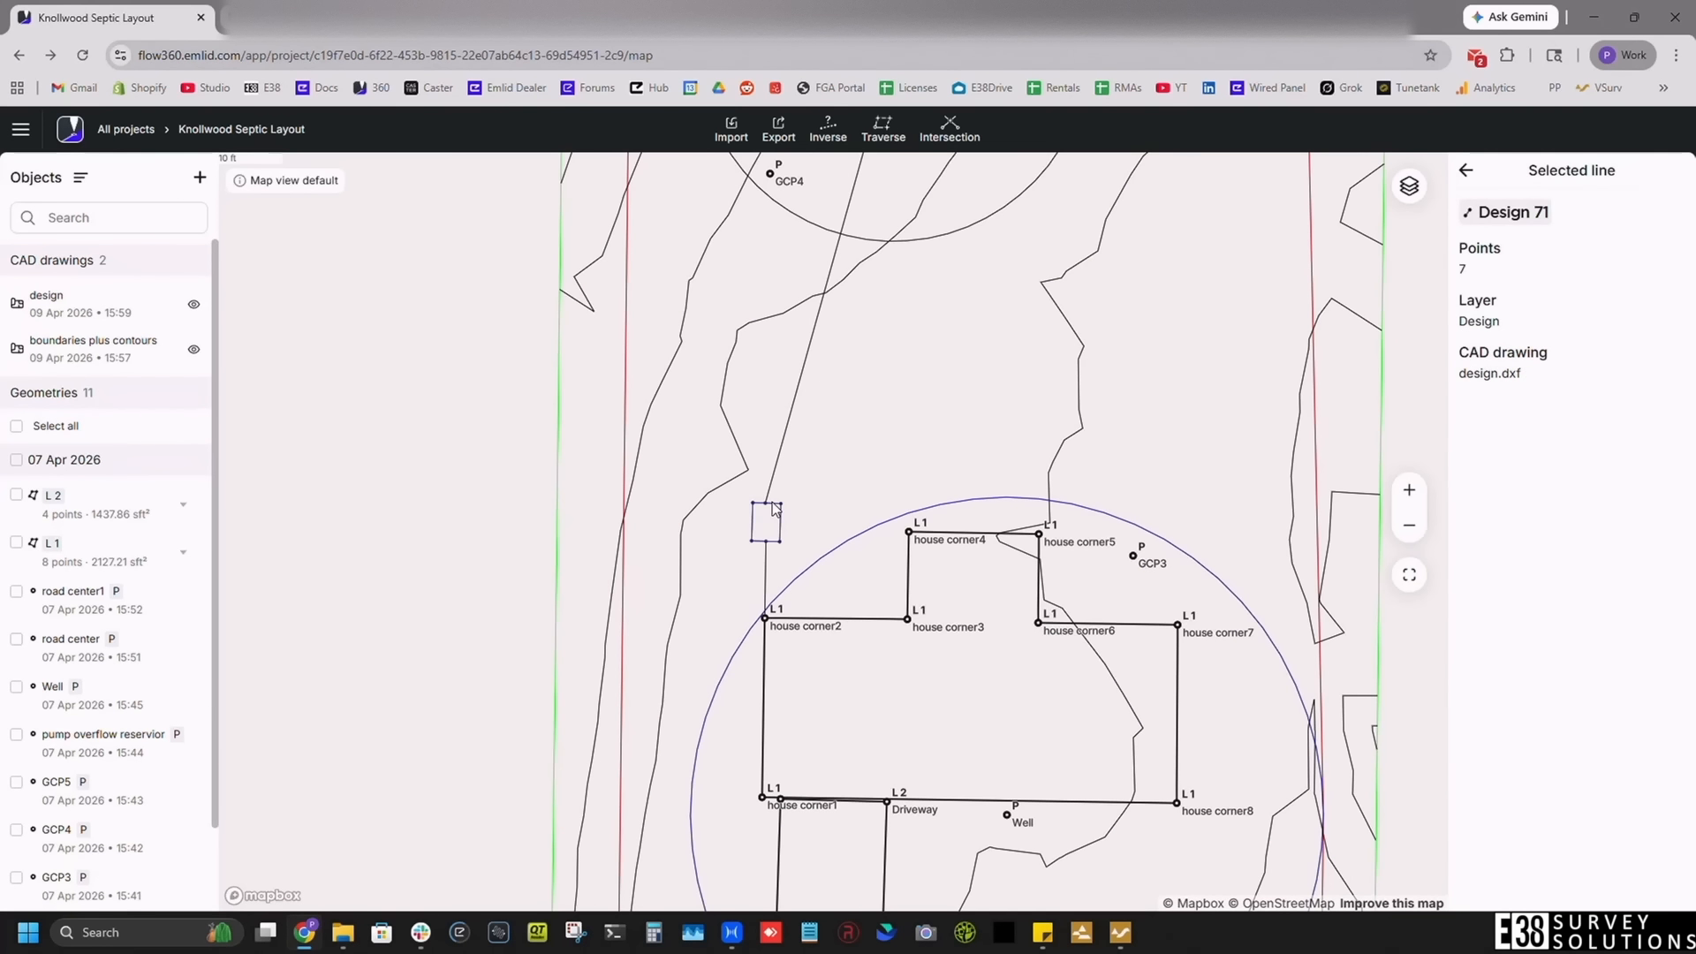
scroll(775, 475, "down", 2)
scroll(775, 475, "down", 1)
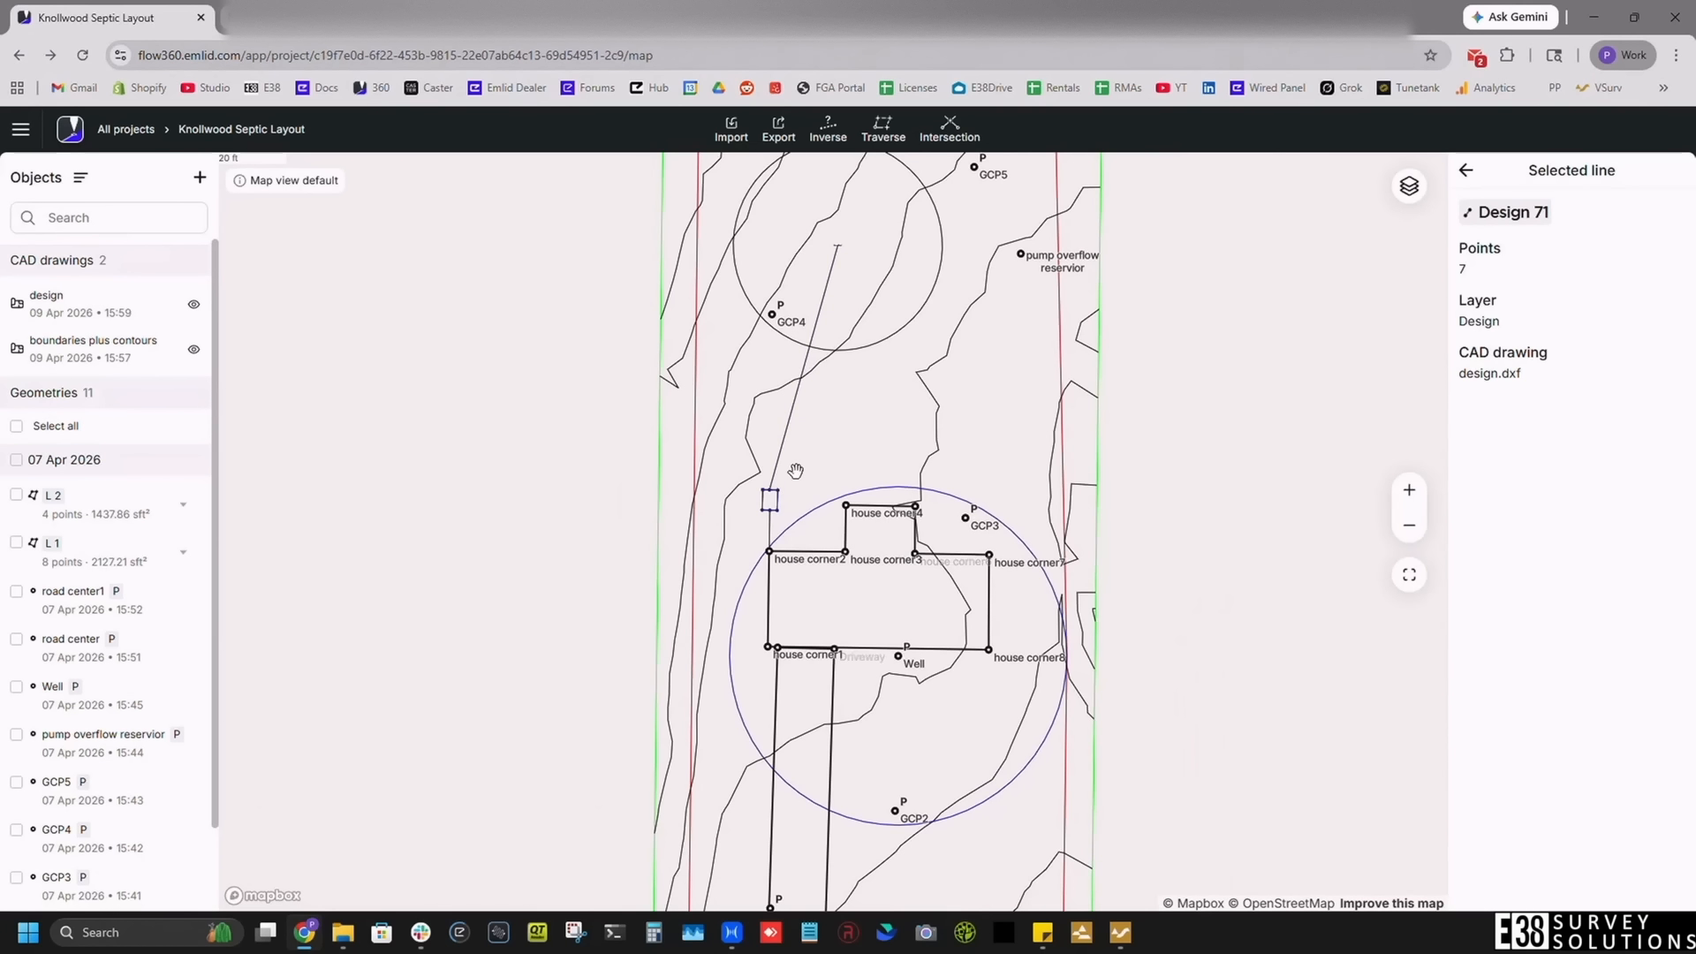
scroll(1007, 198, "down", 2)
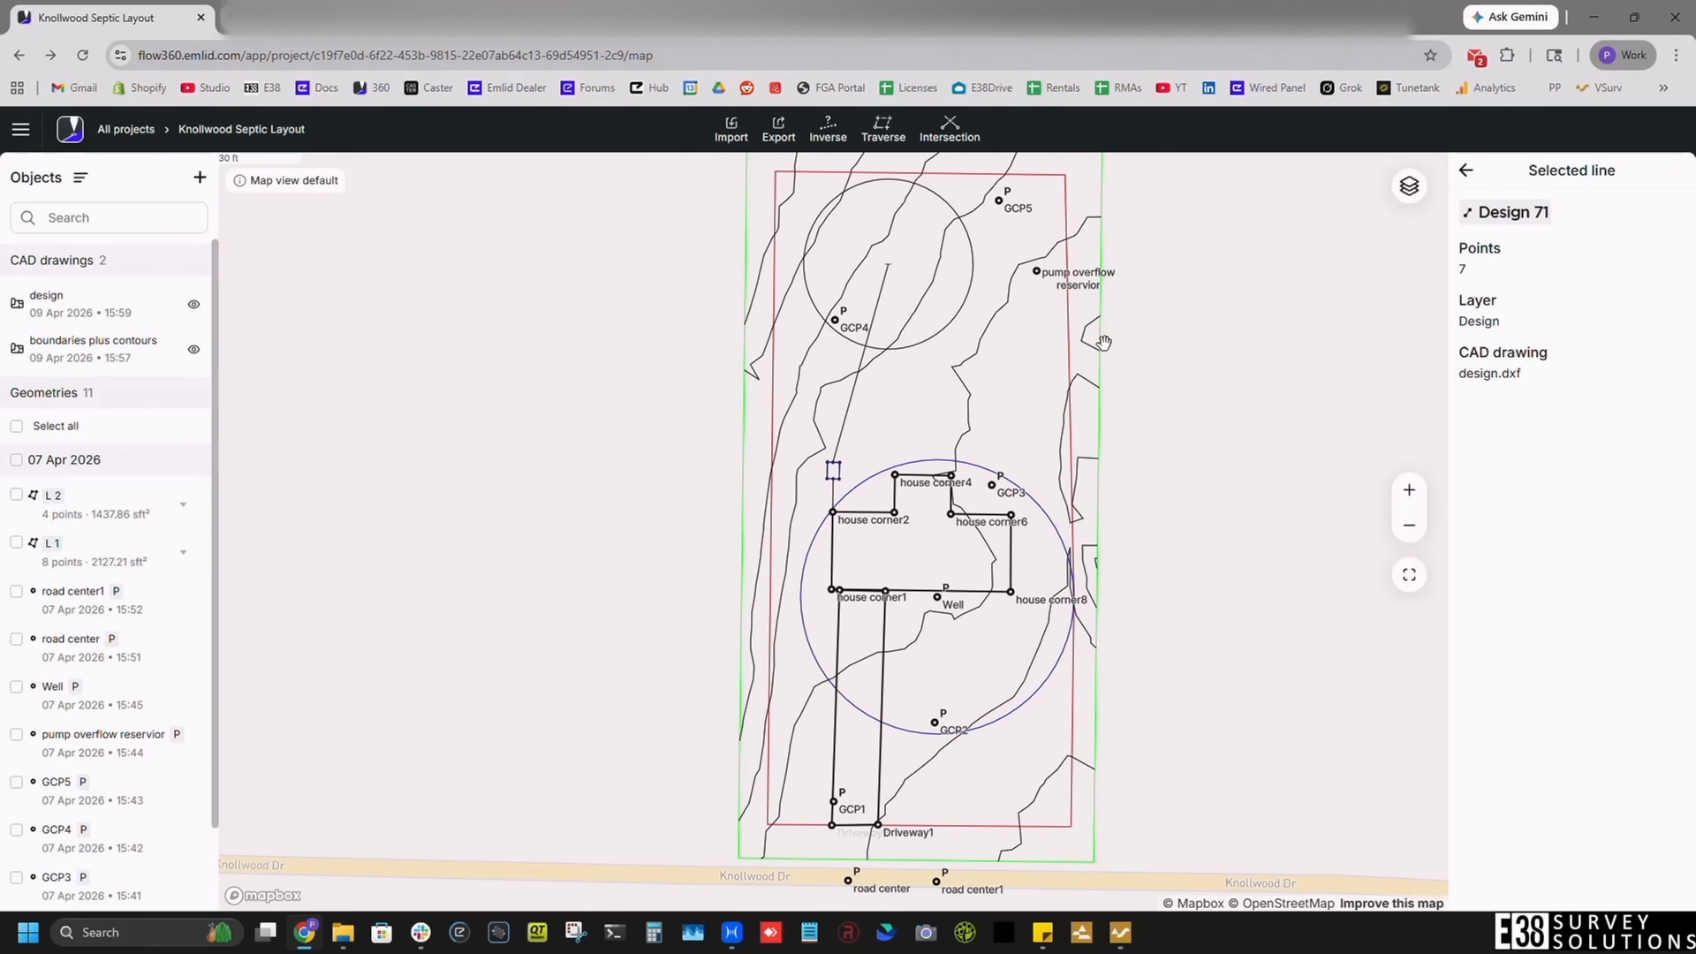